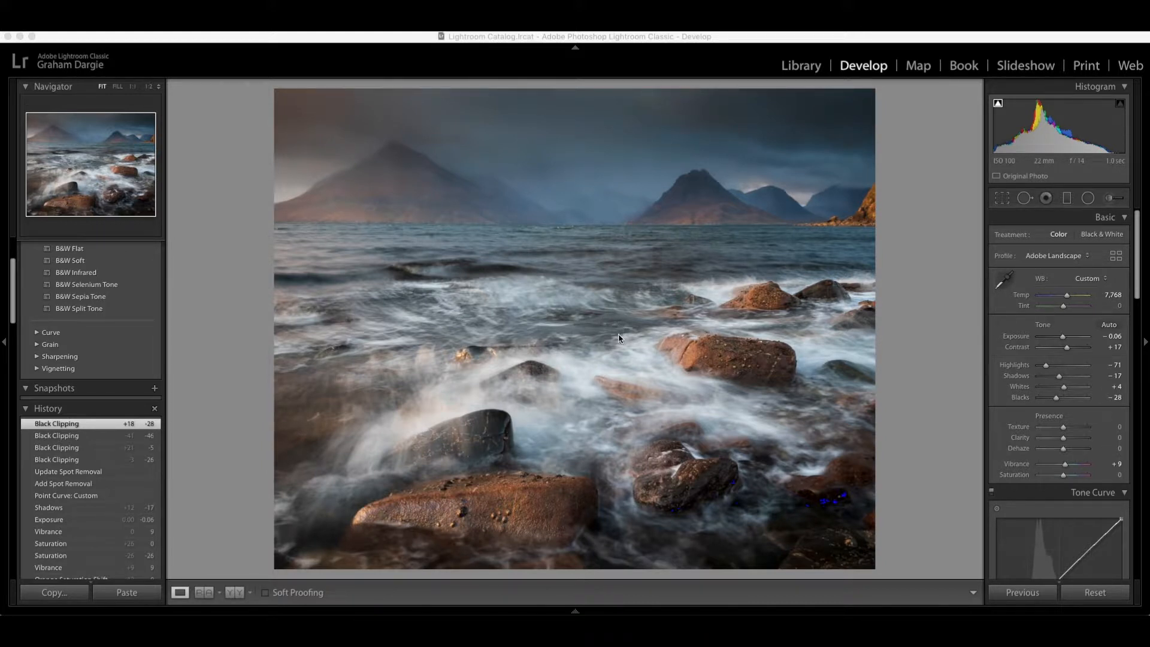
- Reset the photo's develop settings and enable Remove Chromatic Aberration and Profile Corrections for the lens
left_click(1095, 593)
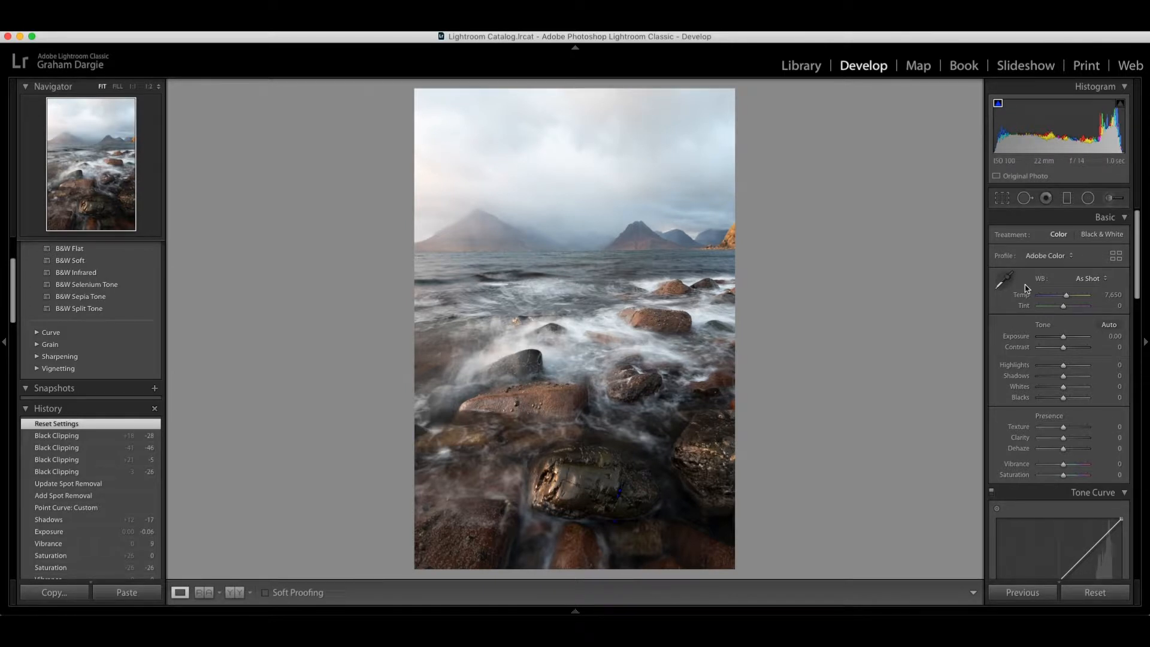
scroll(1031, 358, "down", 15)
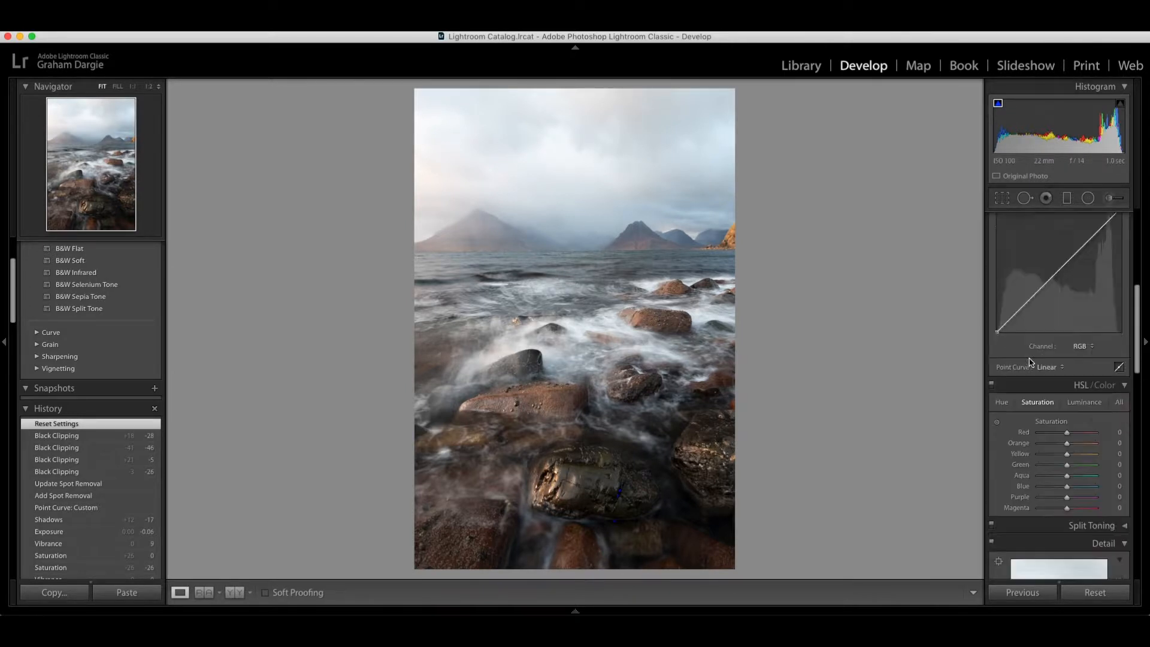
scroll(1031, 362, "up", 4)
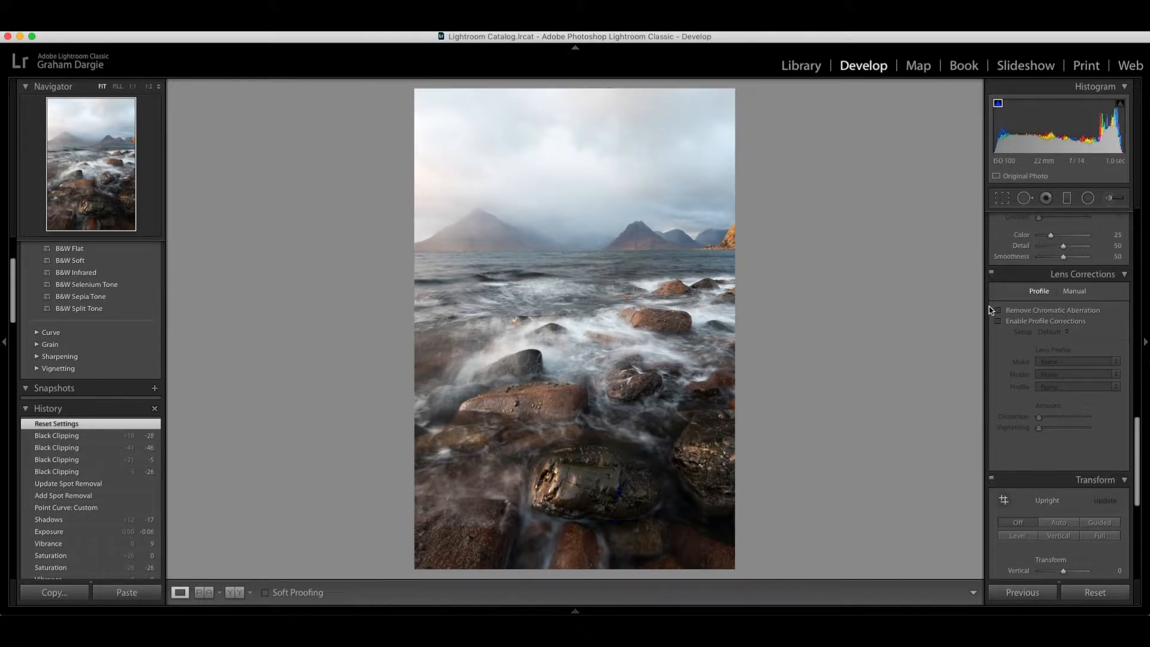
scroll(1063, 283, "up", 3)
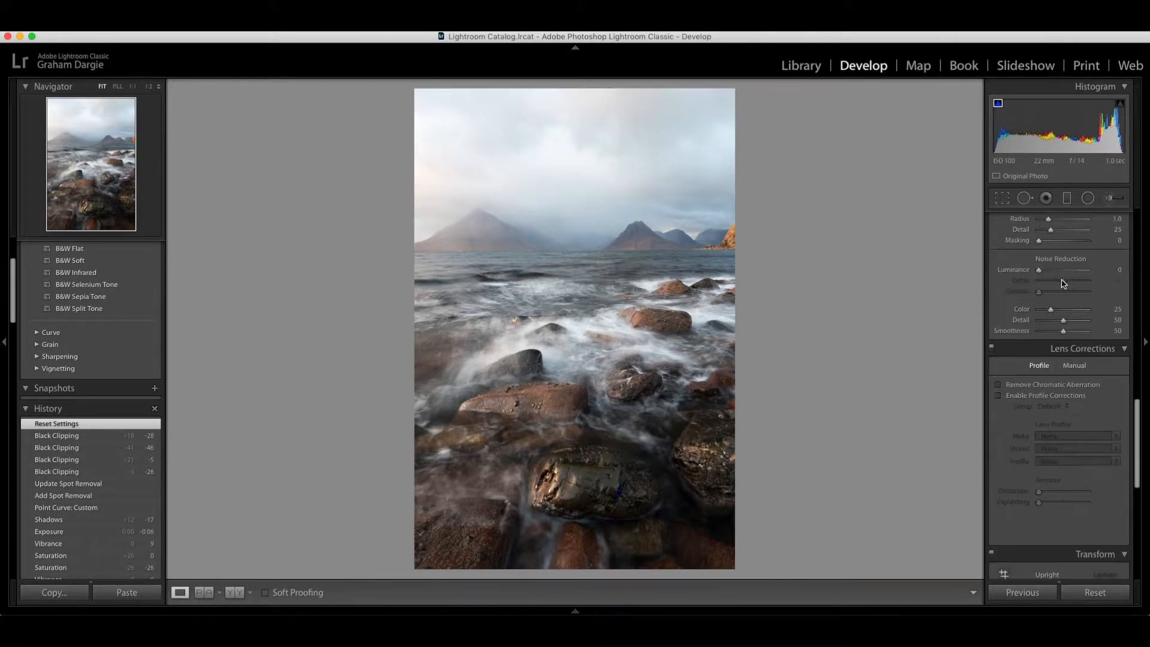
scroll(1063, 283, "down", 2)
left_click(998, 331)
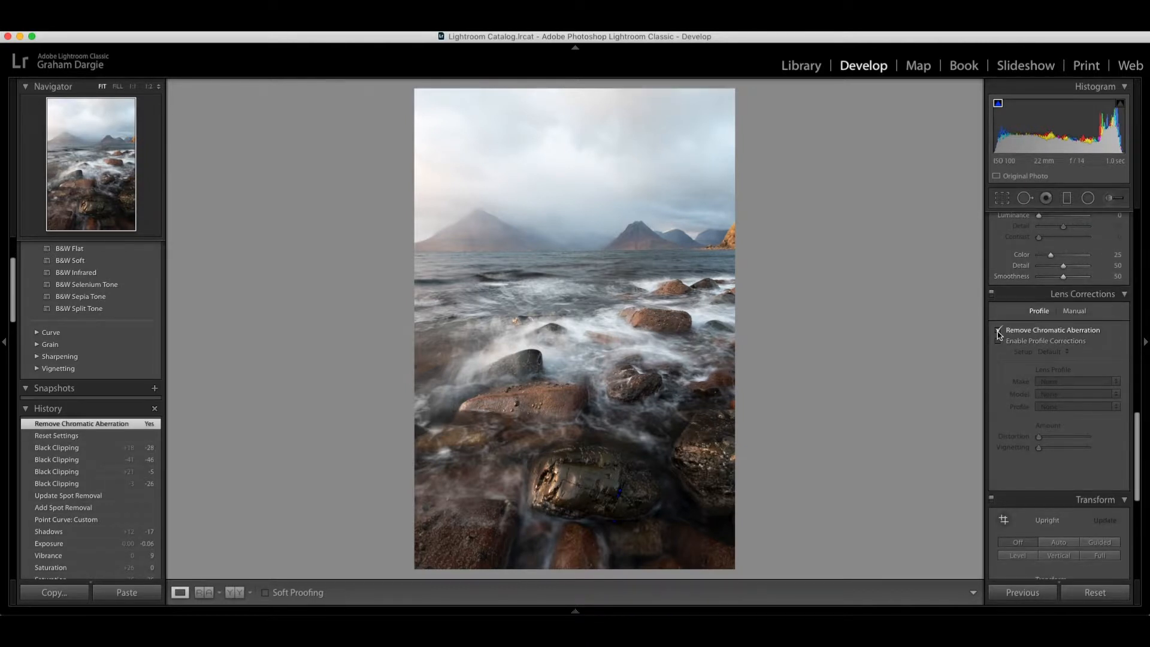
left_click(999, 341)
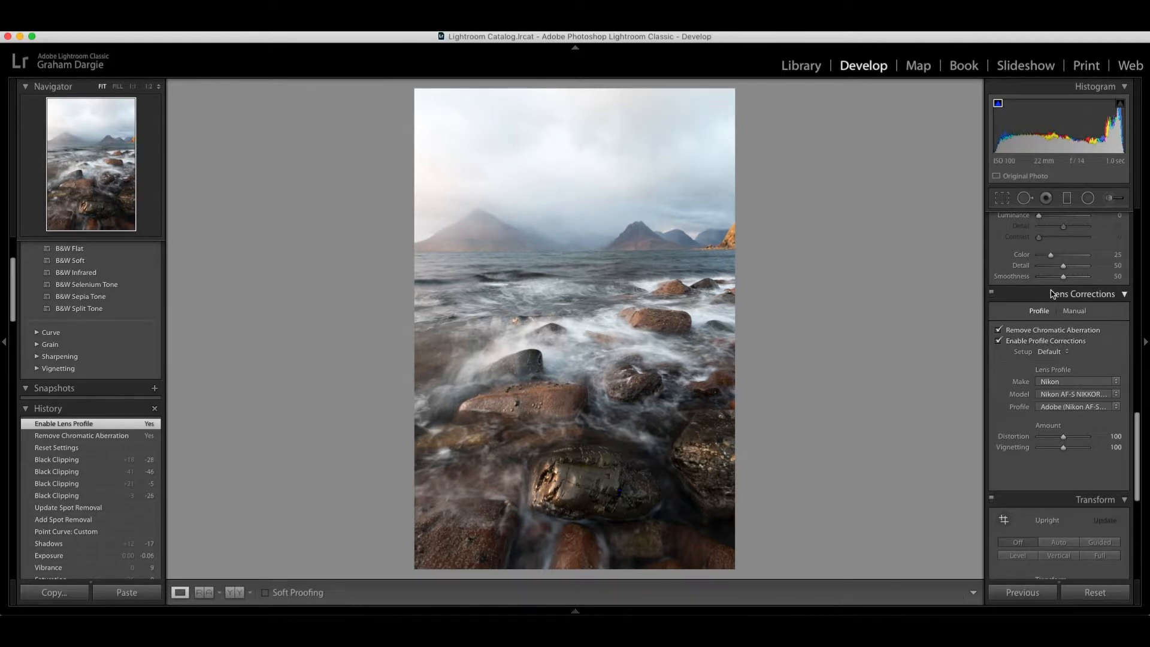
- Compare the photo with and without the lens corrections by repeatedly disabling and re-enabling them
left_click(992, 295)
left_click(991, 295)
left_click(991, 295)
left_click(991, 295)
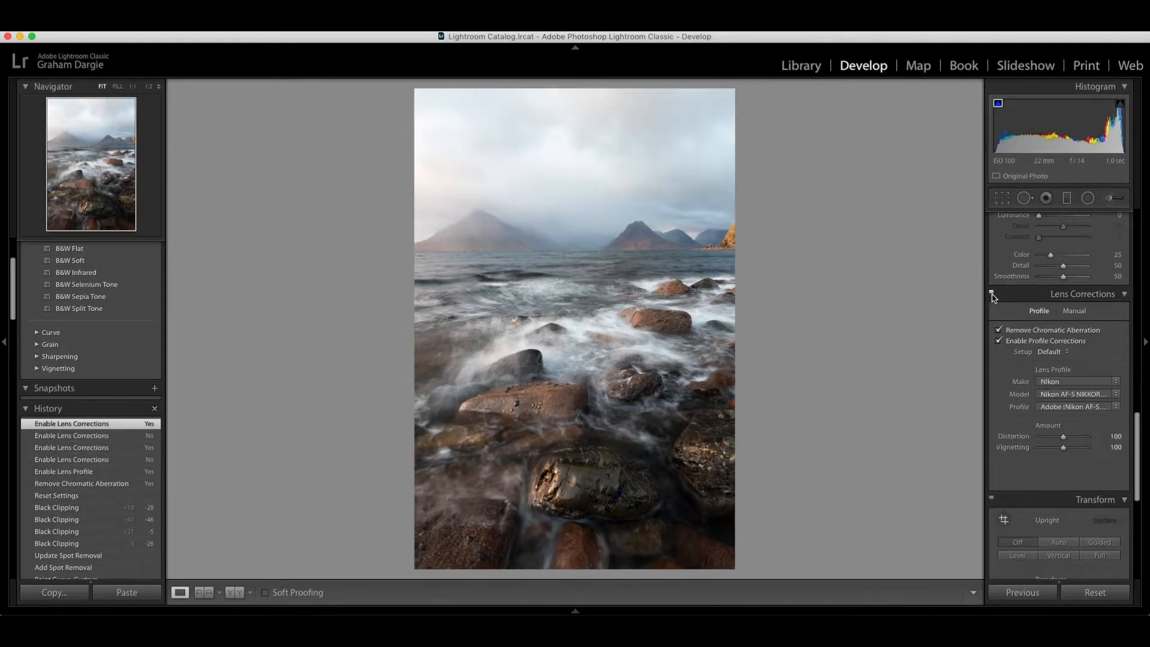
left_click(992, 295)
left_click(992, 294)
left_click(992, 294)
left_click(992, 295)
left_click(991, 294)
left_click(992, 294)
left_click(992, 294)
left_click(992, 295)
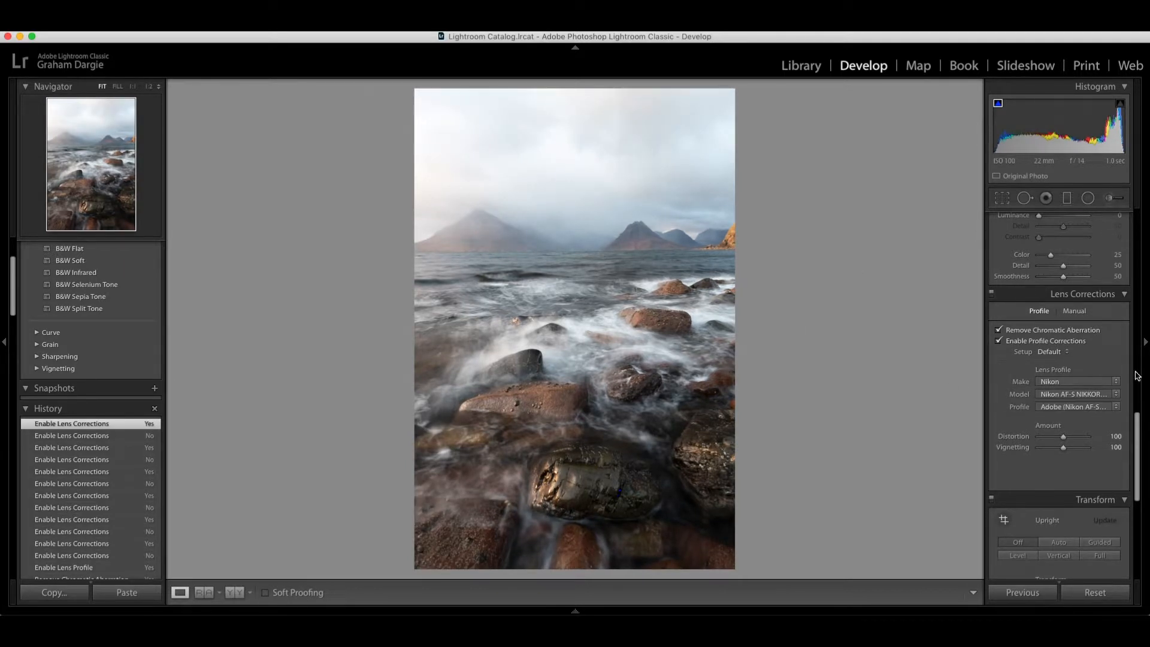
- Crop the portrait photo to a landscape frame around the mountains, sea and upper rocks, and straighten it to an angle of 0.64
scroll(1072, 359, "up", 10)
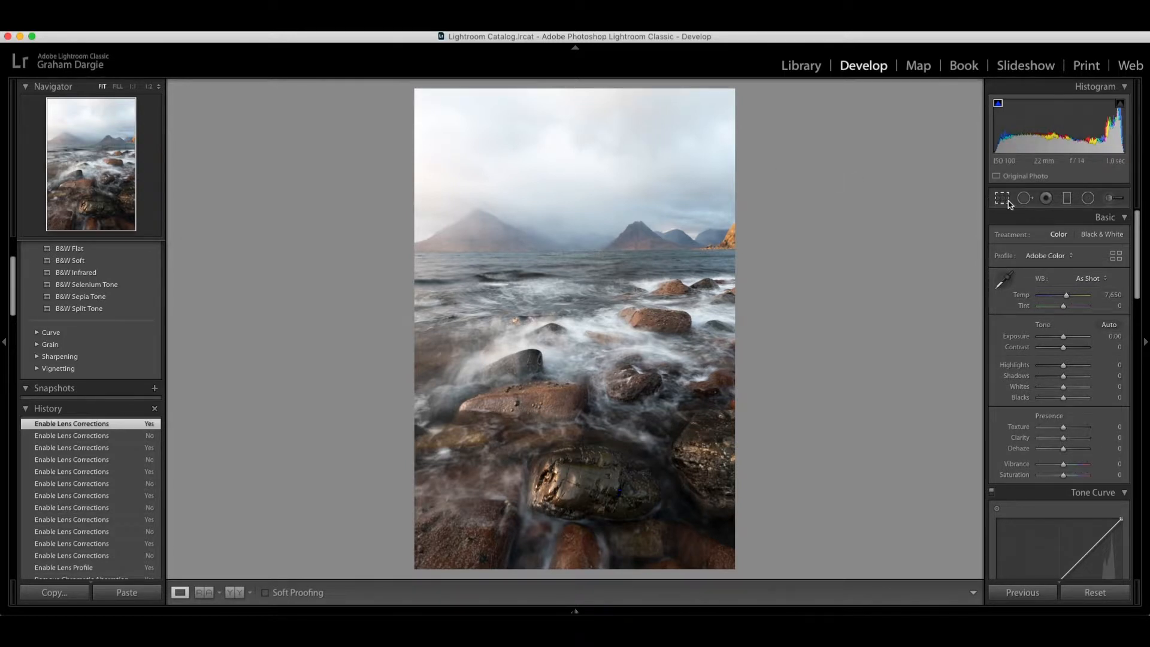
key("r")
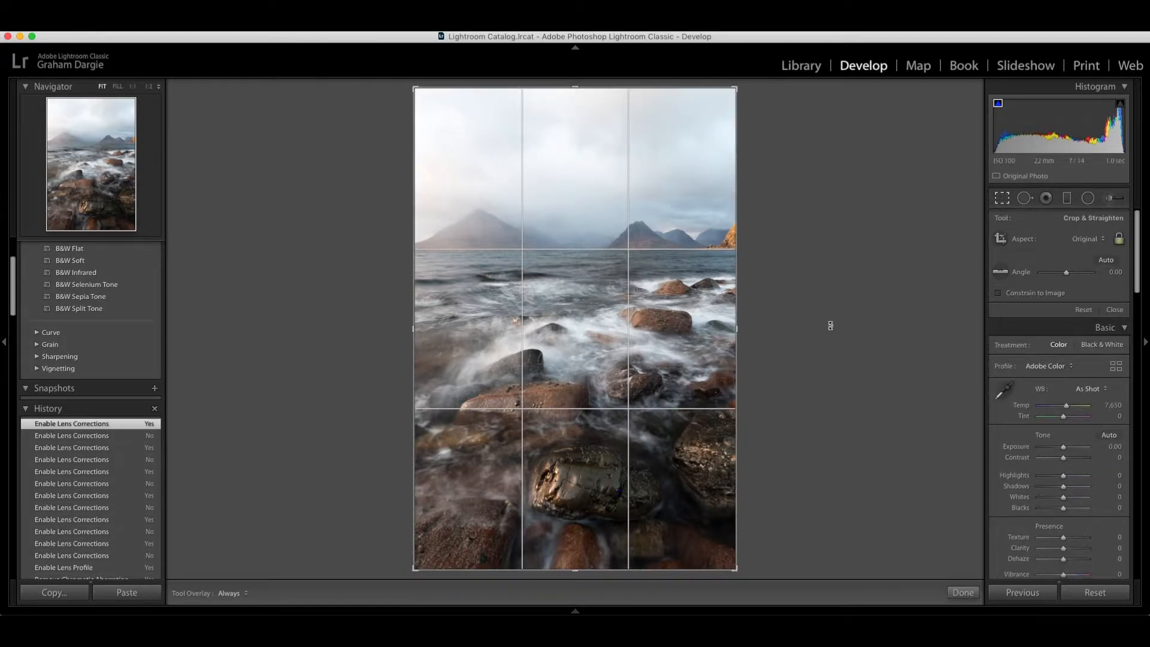
left_click(736, 87)
left_click_drag(735, 88, 812, 89)
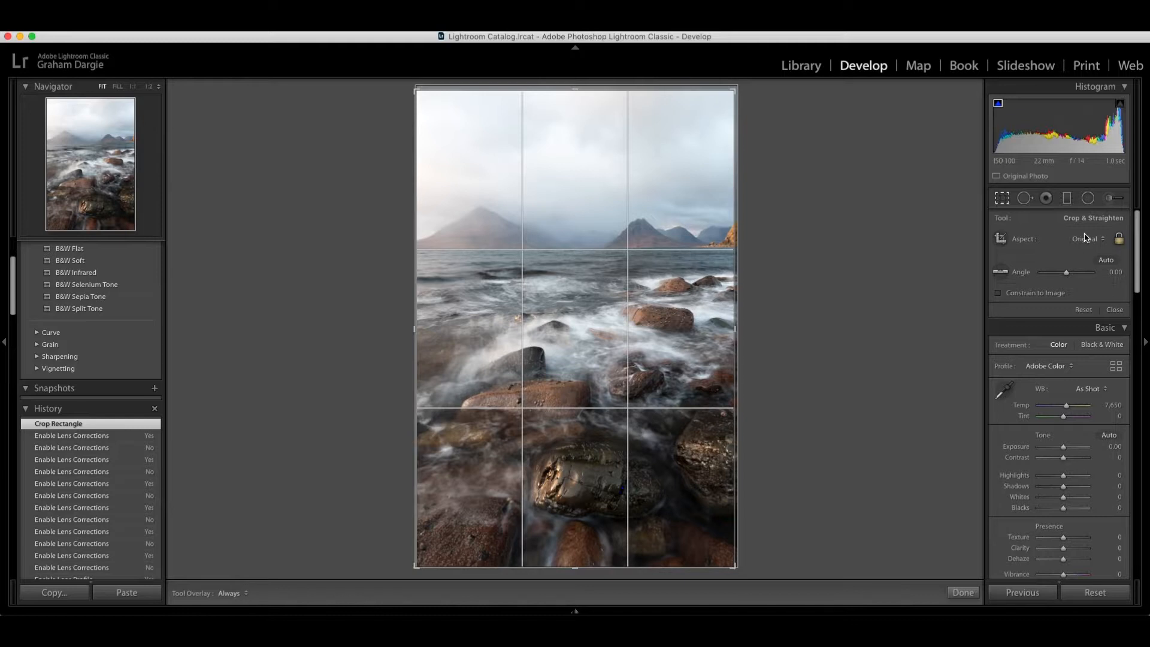
left_click_drag(734, 90, 771, 149)
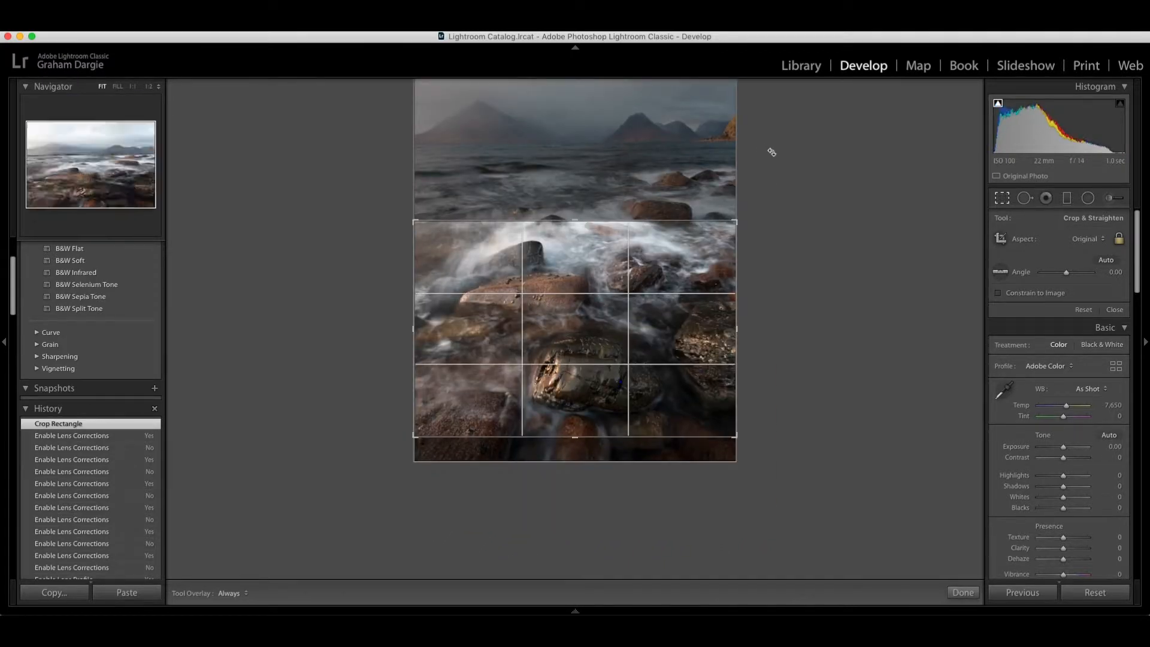
left_click_drag(681, 280, 671, 430)
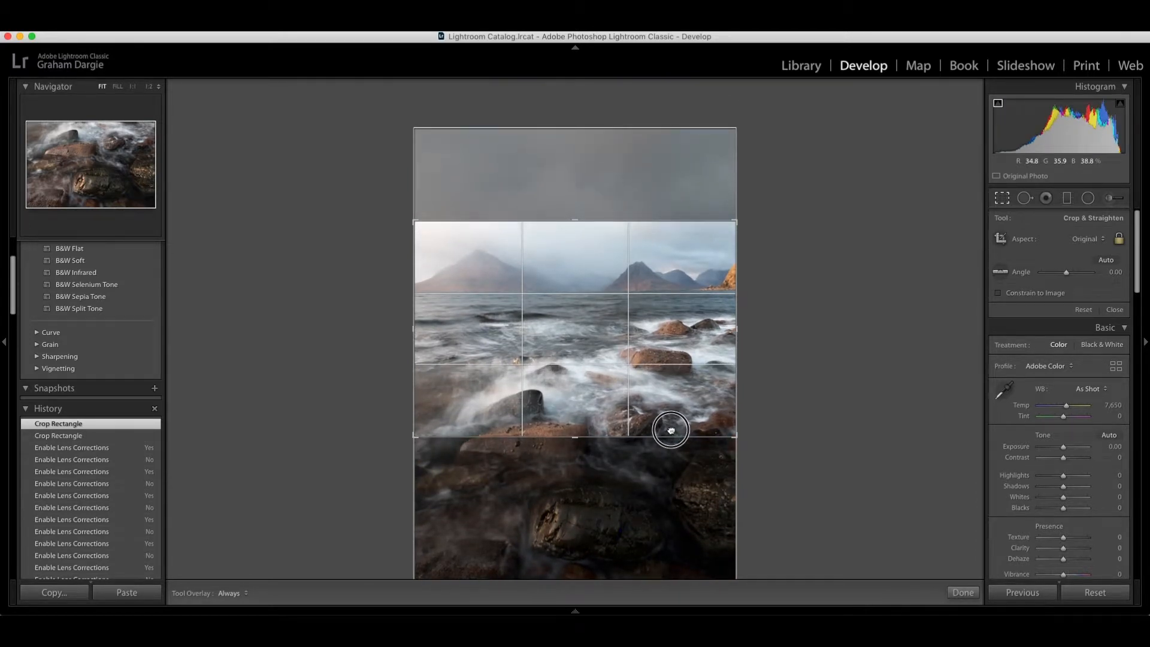
left_click_drag(670, 430, 670, 430)
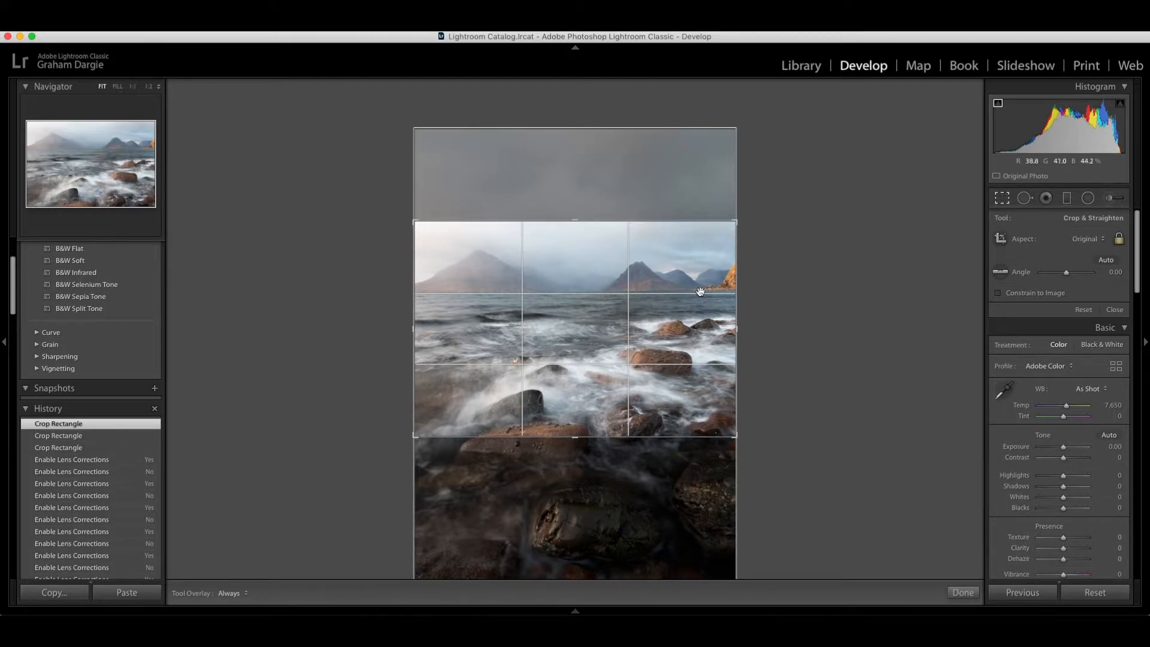
left_click_drag(746, 316, 753, 332)
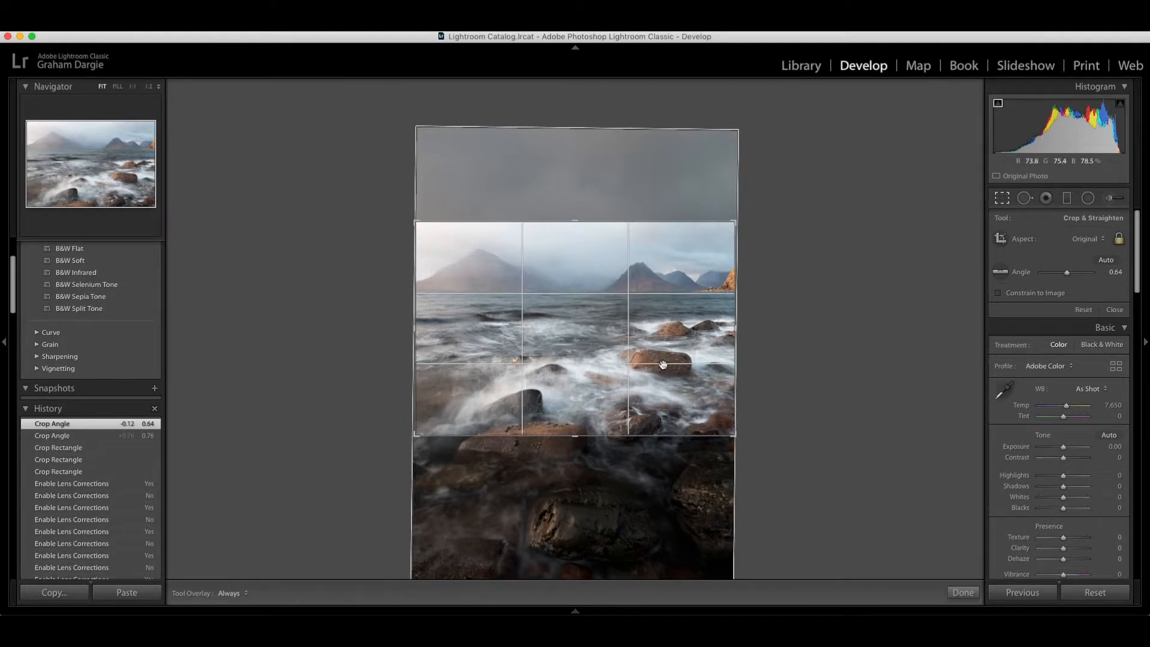
left_click_drag(647, 369, 648, 370)
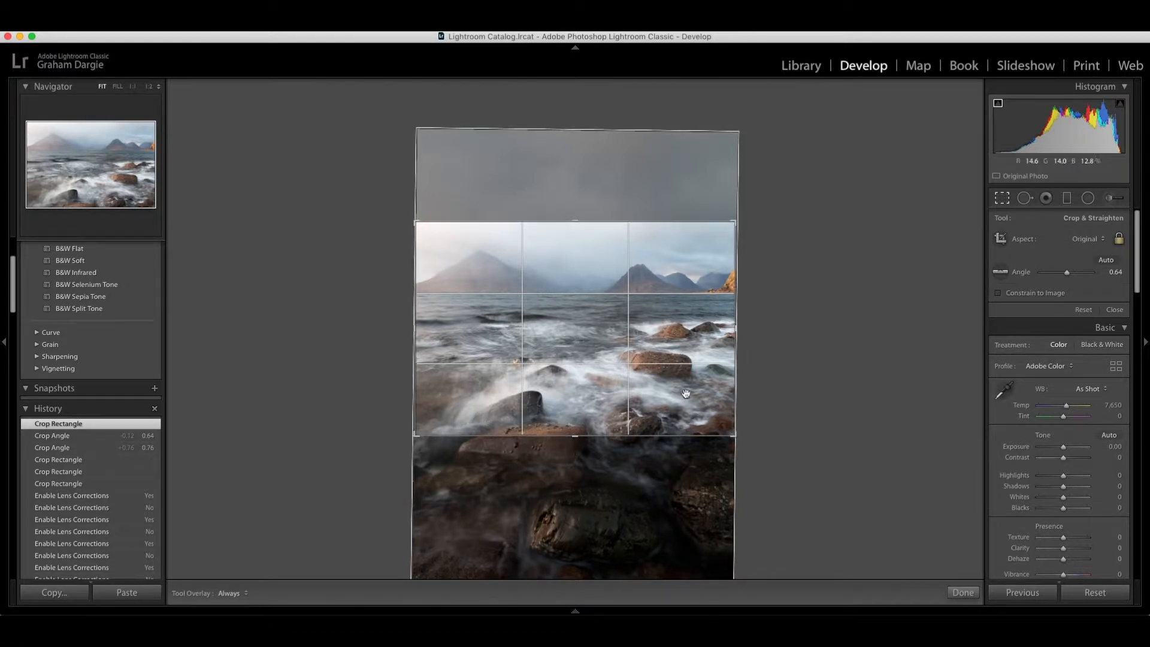
- Change the crop's aspect ratio to 4 x 5 / 8 x 10 and enlarge the frame downward to include the lower rocks
left_click(1104, 241)
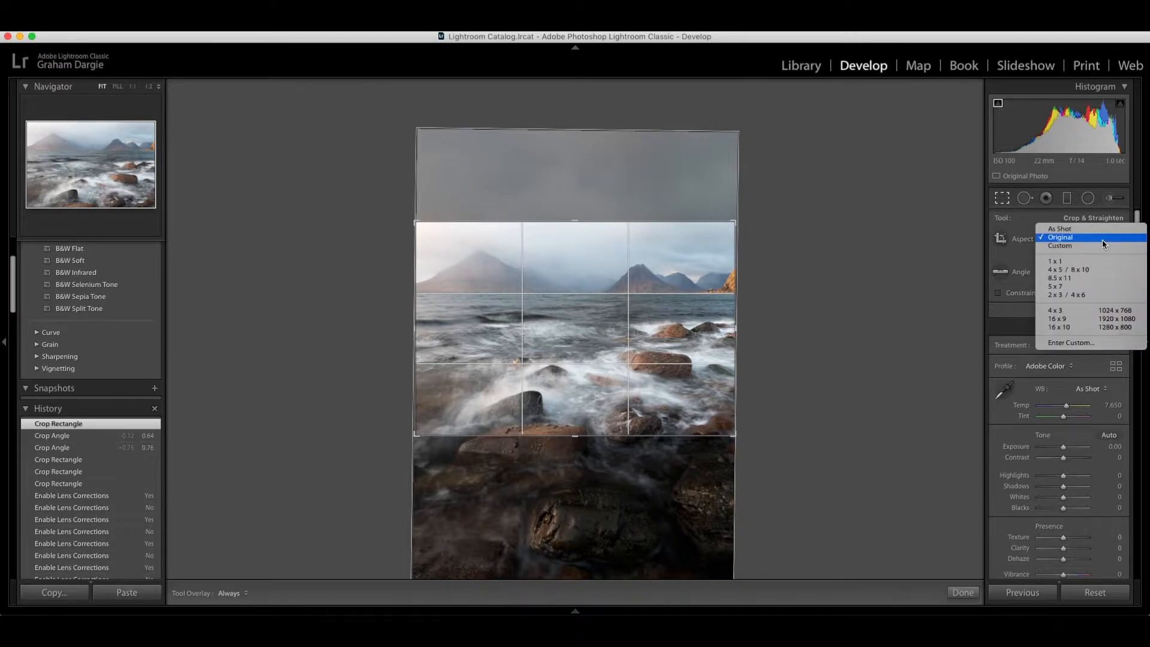
left_click(1072, 270)
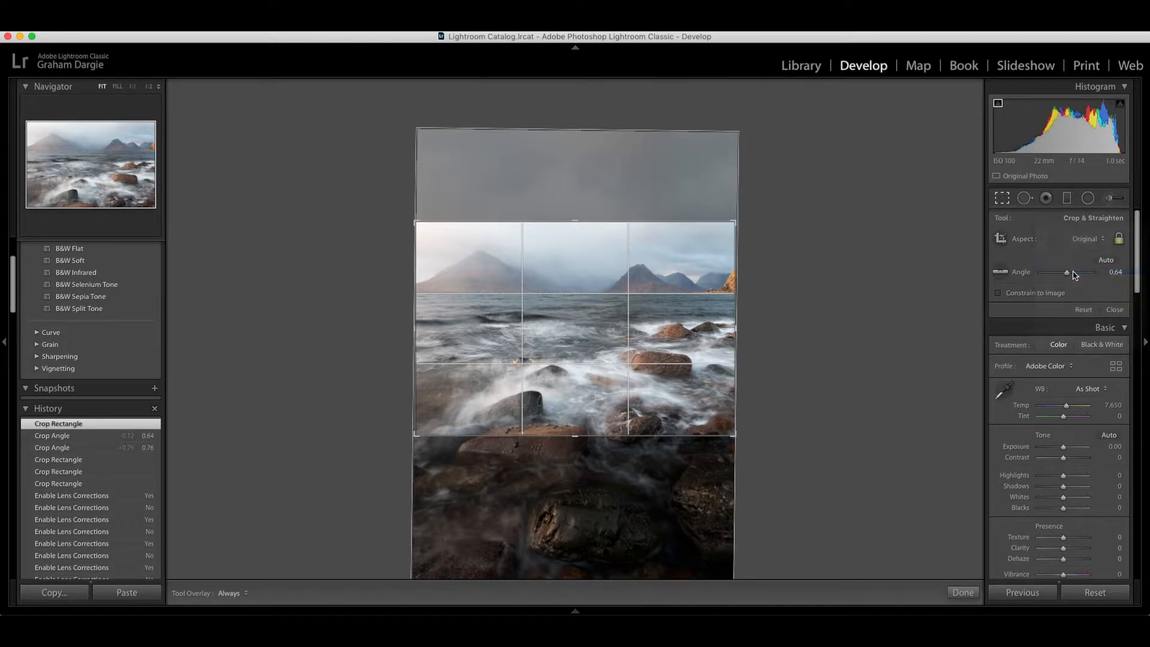
left_click_drag(706, 435, 723, 448)
left_click_drag(429, 446, 408, 459)
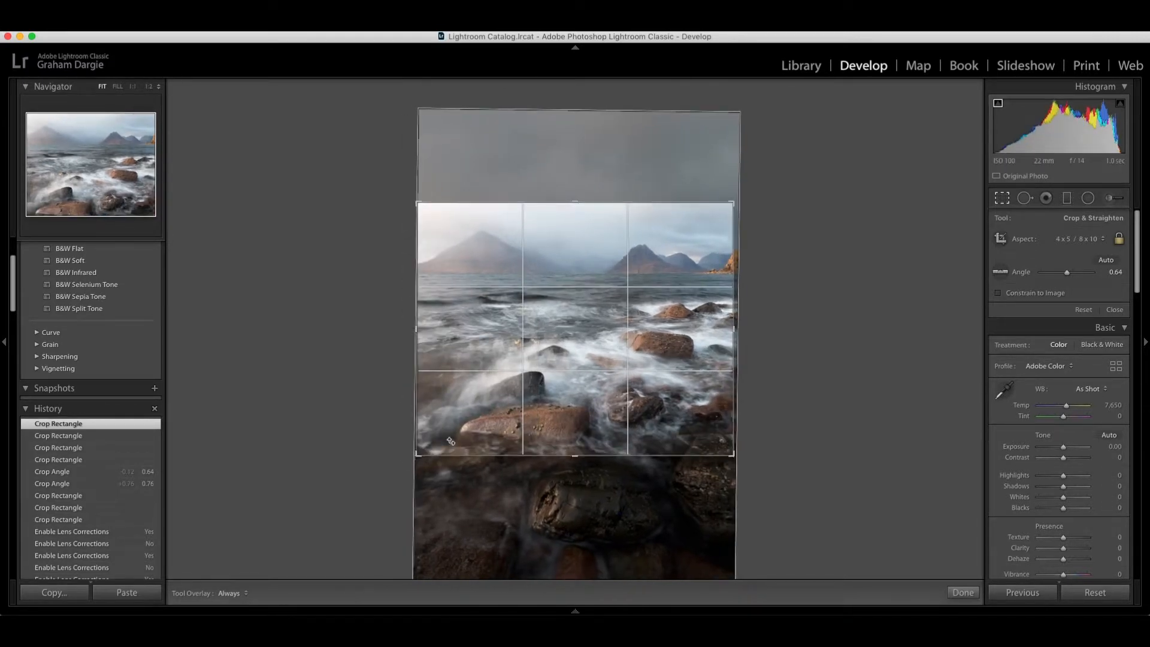
- Reposition the photo slightly within the crop, rotate it to an angle of 1.04 and apply the crop
mouse_move(515, 399)
left_mouse_down()
mouse_move(518, 411)
mouse_move(510, 395)
left_mouse_up()
left_click_drag(752, 341, 752, 325)
left_click_drag(602, 374, 602, 373)
key("Return")
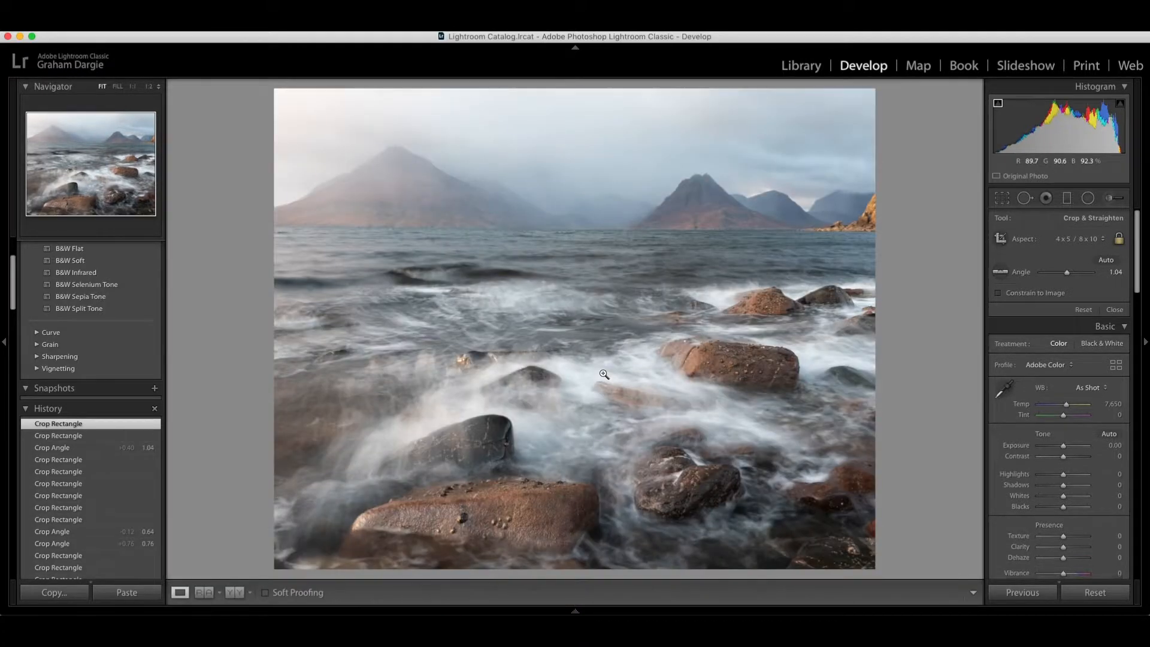
- Reopen the crop, correct the straightening angle to 0.84 and apply it
left_click(1002, 198)
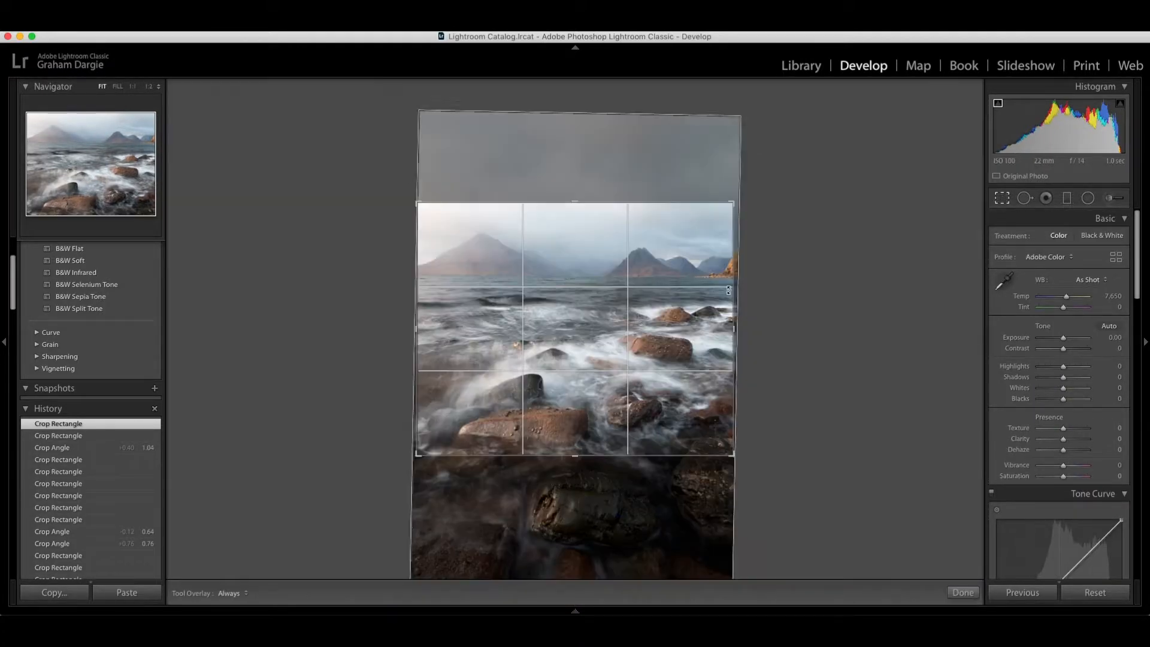
left_click_drag(690, 299, 759, 318)
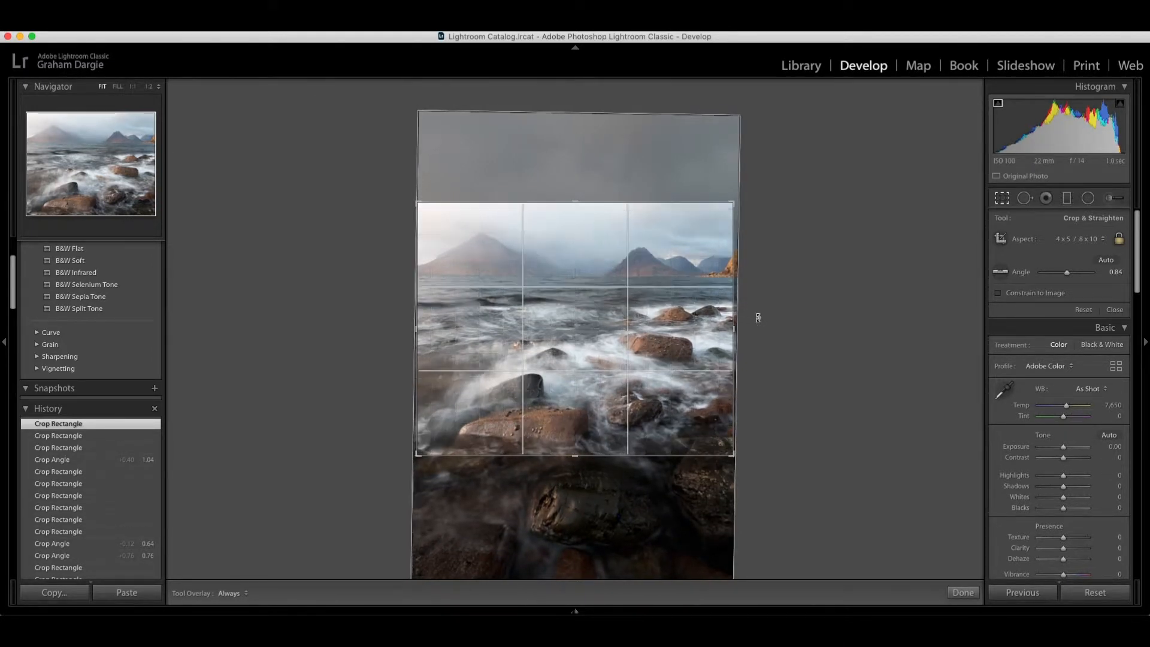
key("Return")
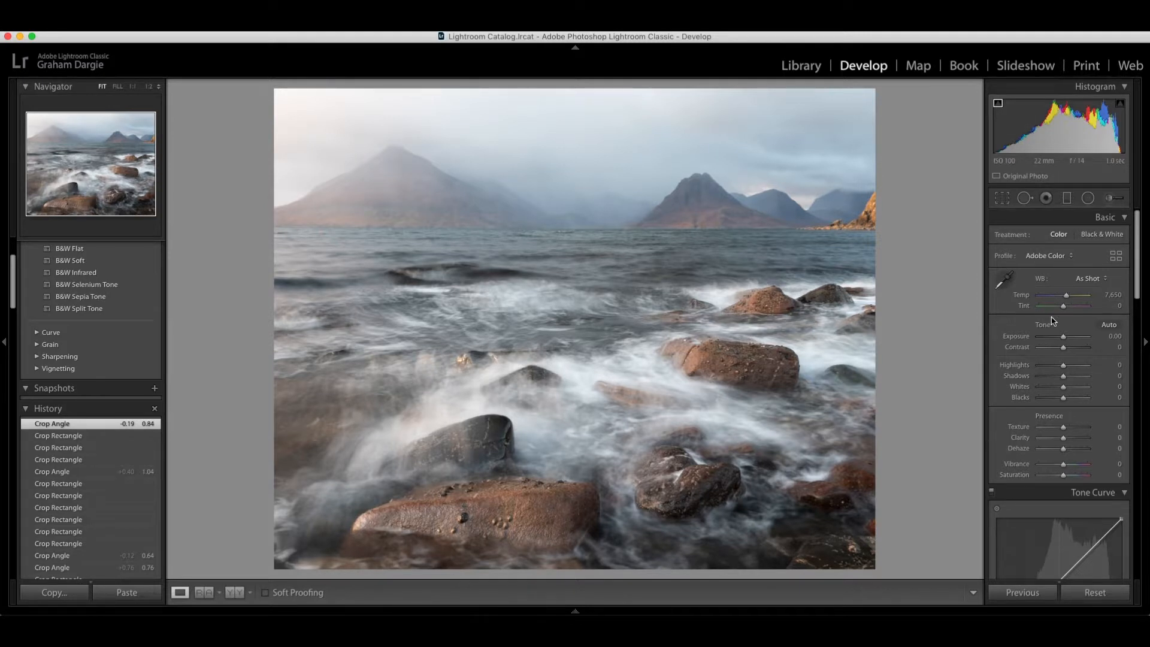
- Apply the Adobe Landscape profile, comparing it with Adobe Color
left_click(1067, 259)
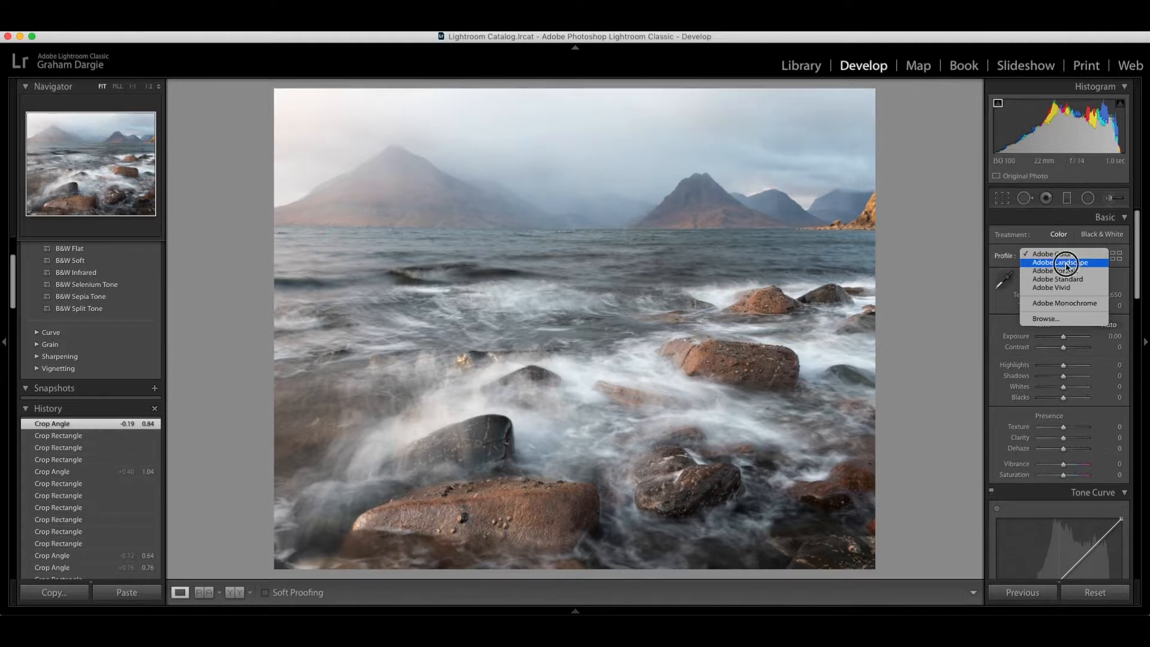
left_click(1065, 263)
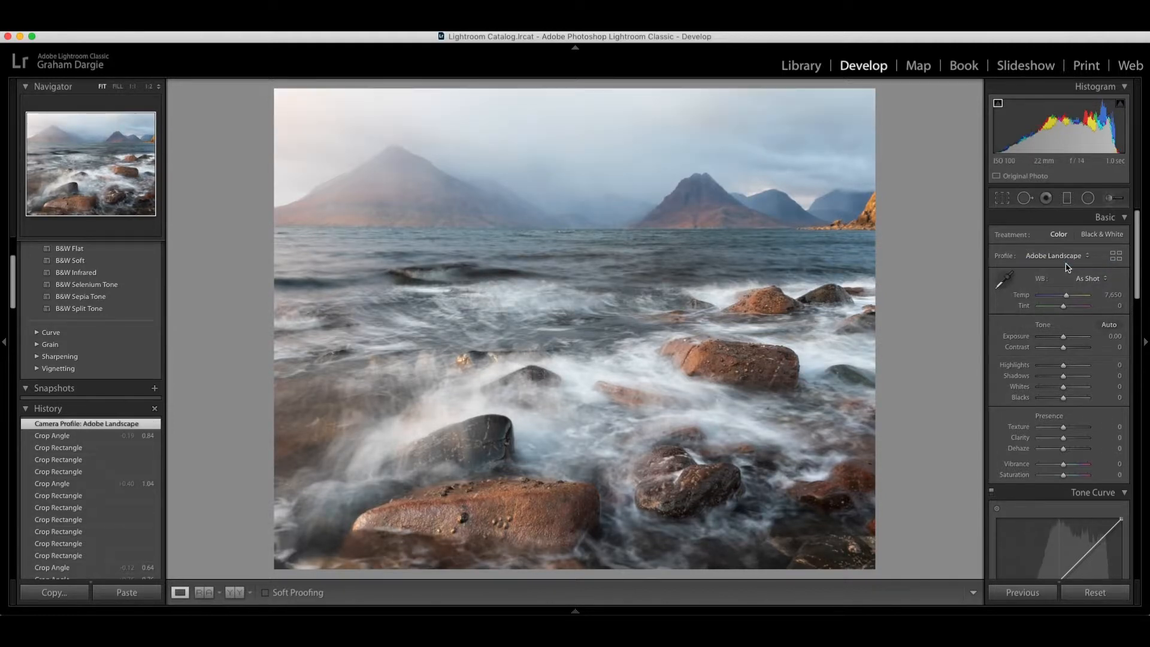
left_click(1068, 264)
left_click(1066, 245)
left_click(1066, 262)
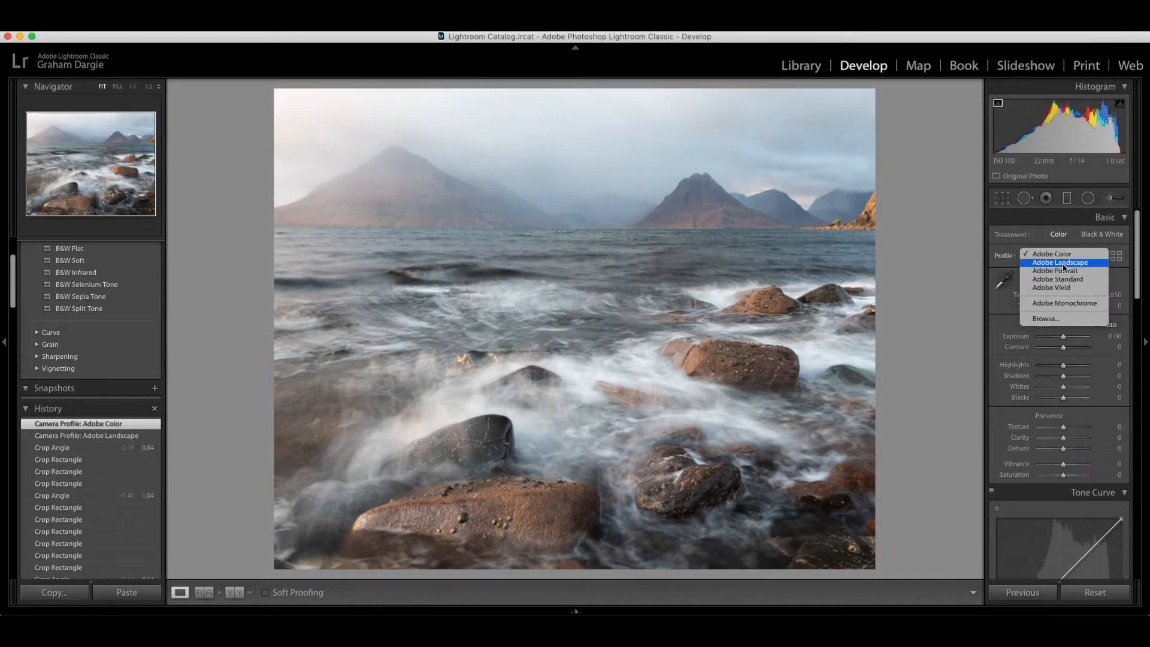
left_click(1065, 265)
- Try the Adobe Portrait, Adobe Standard and Adobe Vivid profiles, and return to Adobe Landscape
left_click(1064, 264)
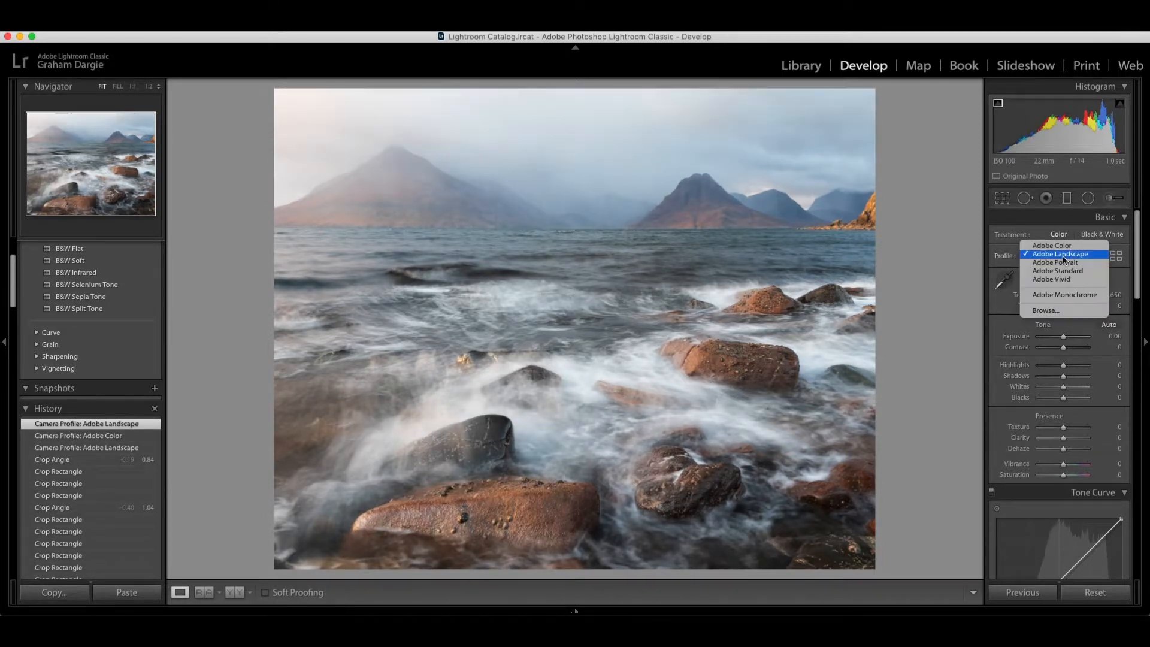
left_click(1065, 262)
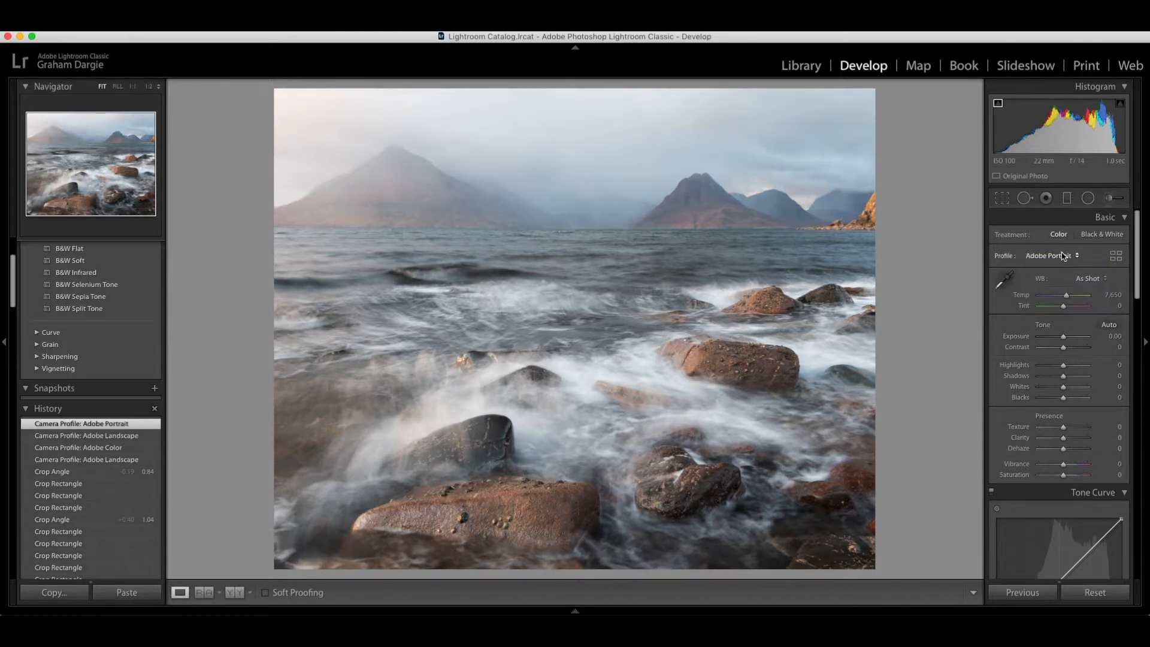
left_click(1063, 264)
left_click(1064, 267)
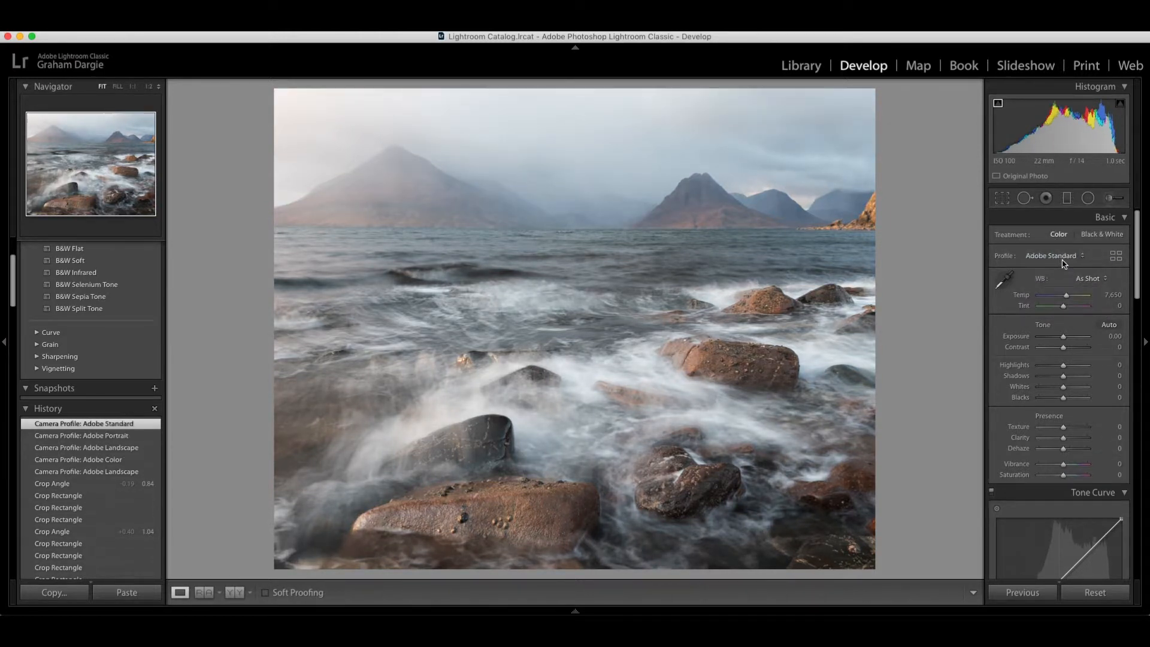
left_click(1064, 264)
left_click(1061, 265)
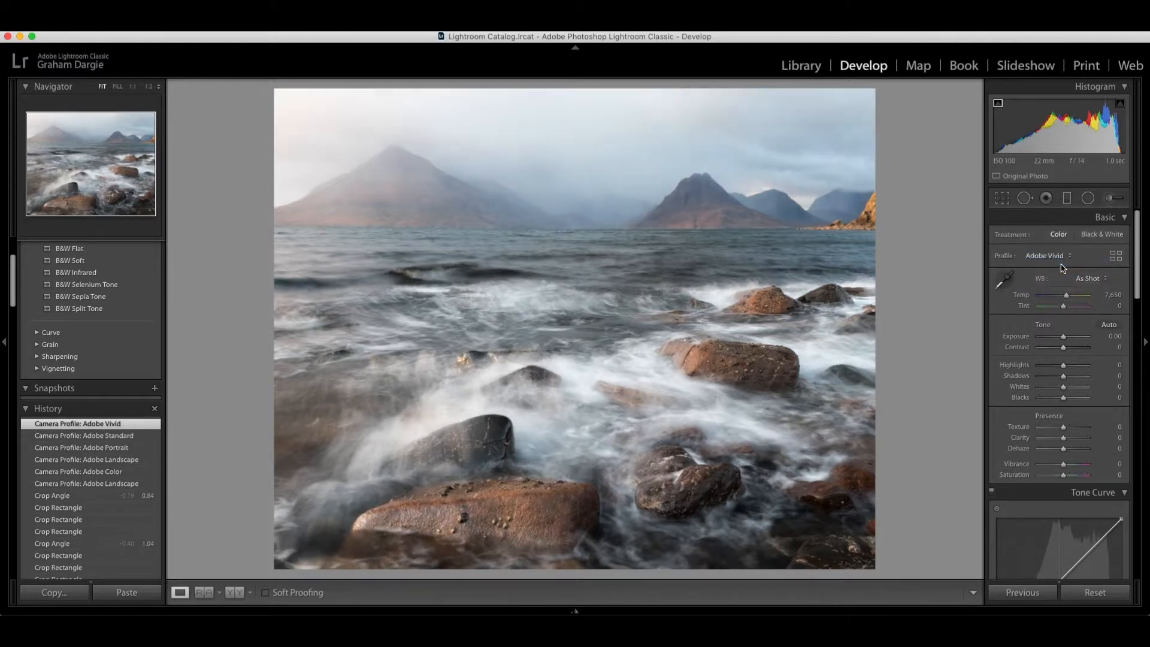
left_click(1063, 265)
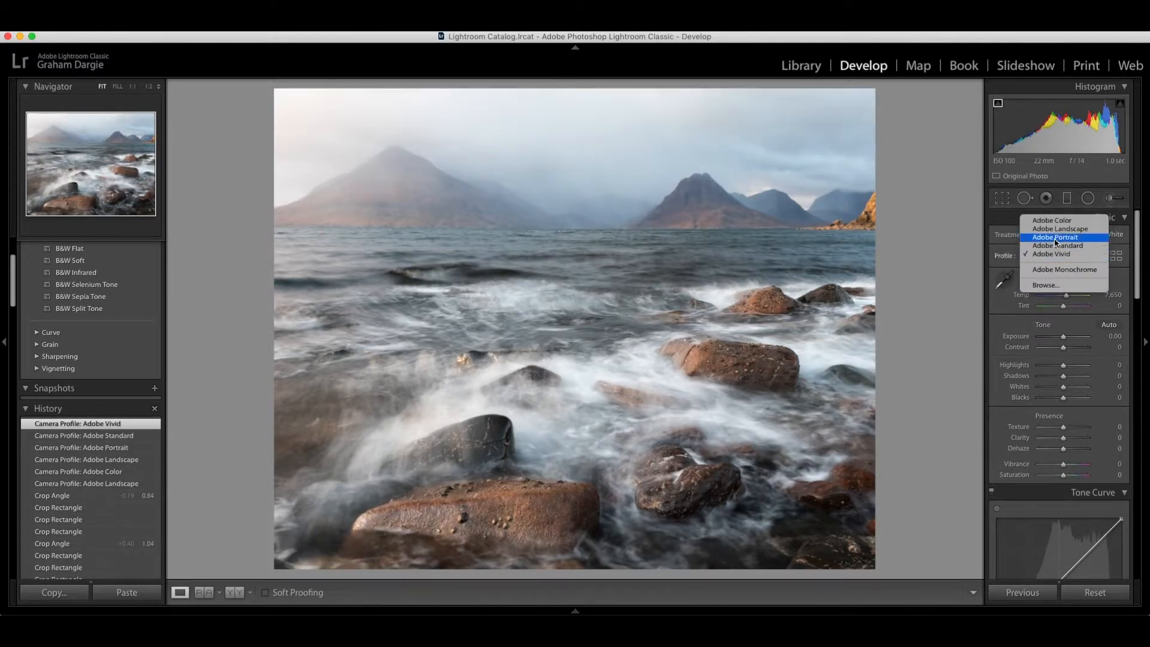
left_click(1055, 231)
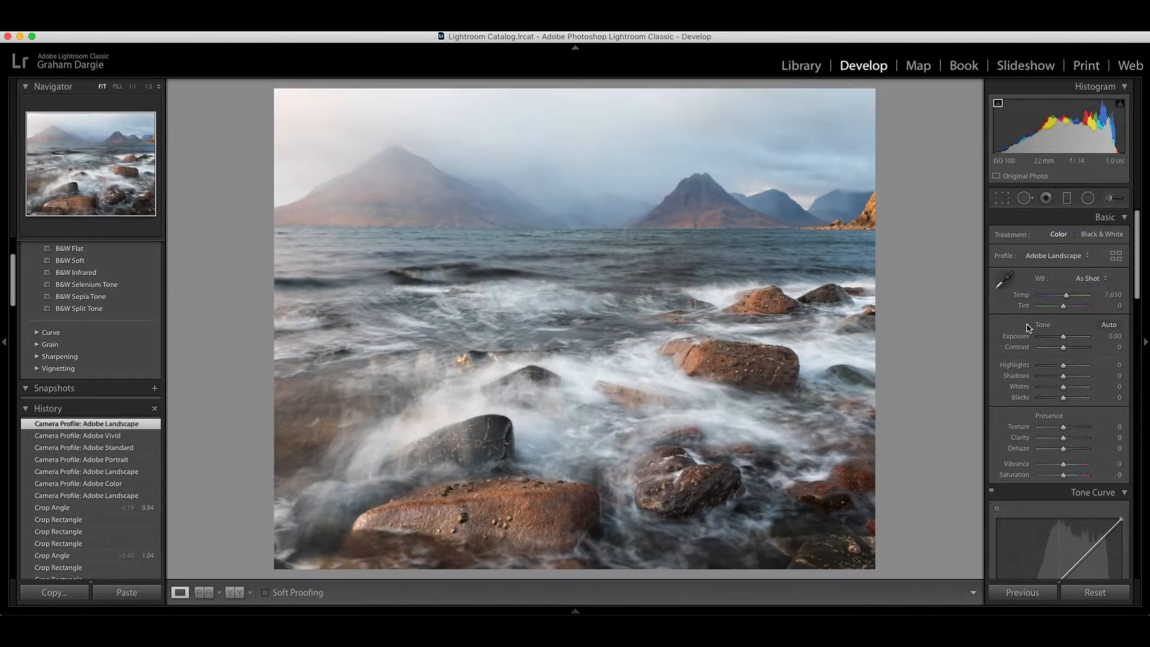
- Try the Cloudy white balance preset and return to As Shot
left_click(1107, 279)
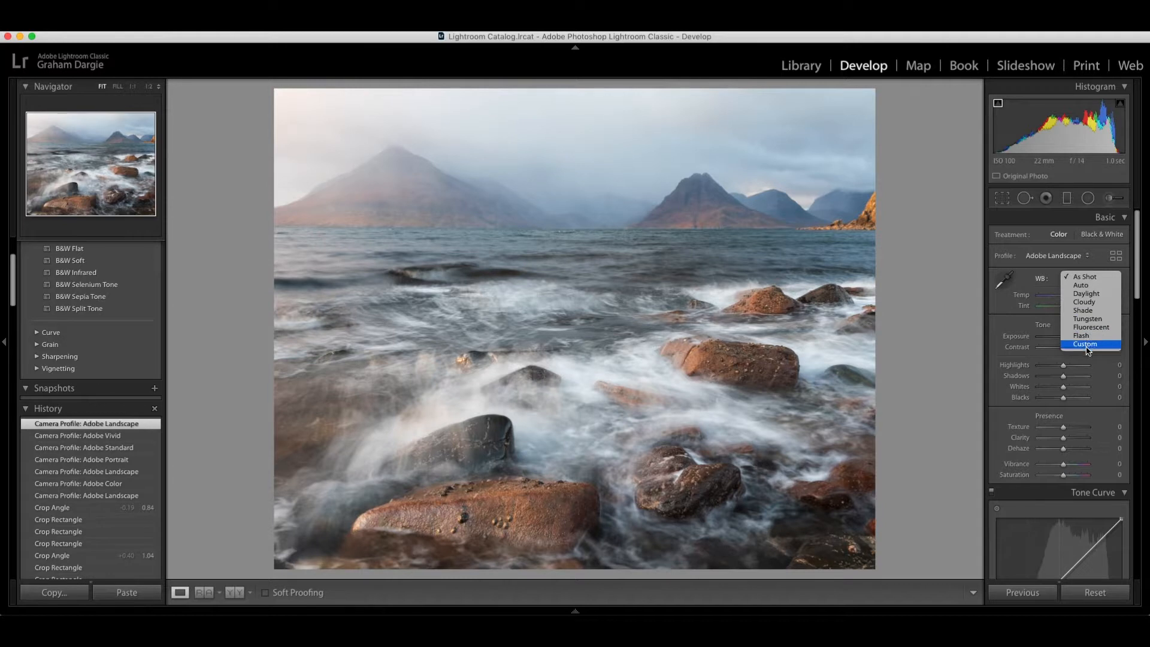
left_click(1088, 303)
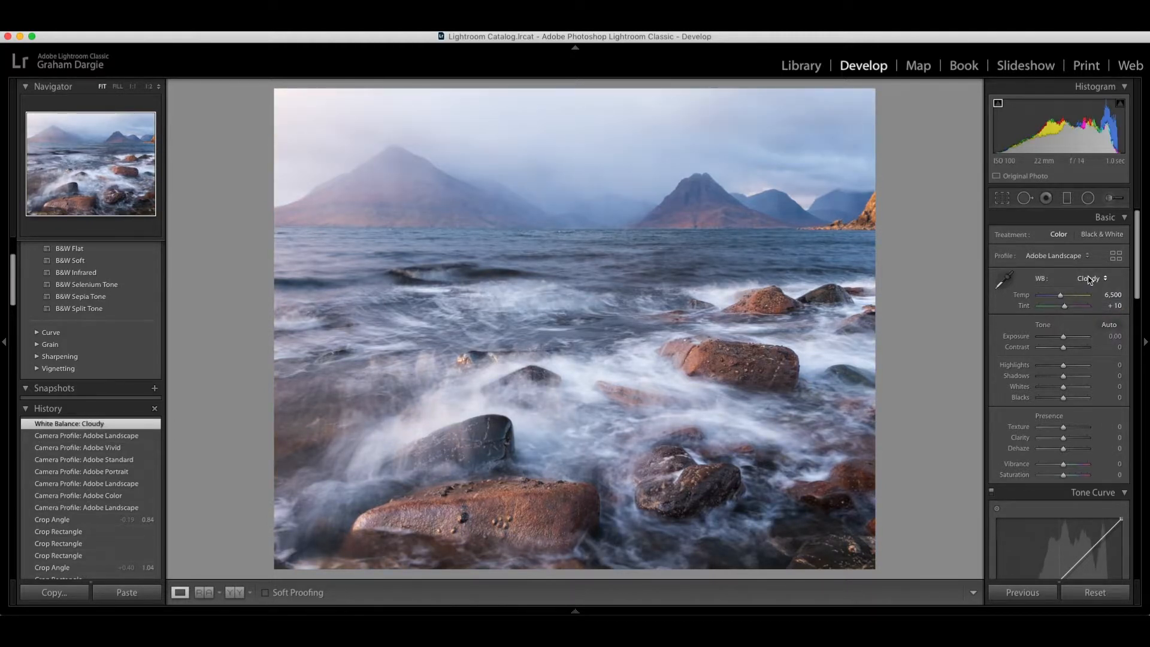
left_click(1089, 280)
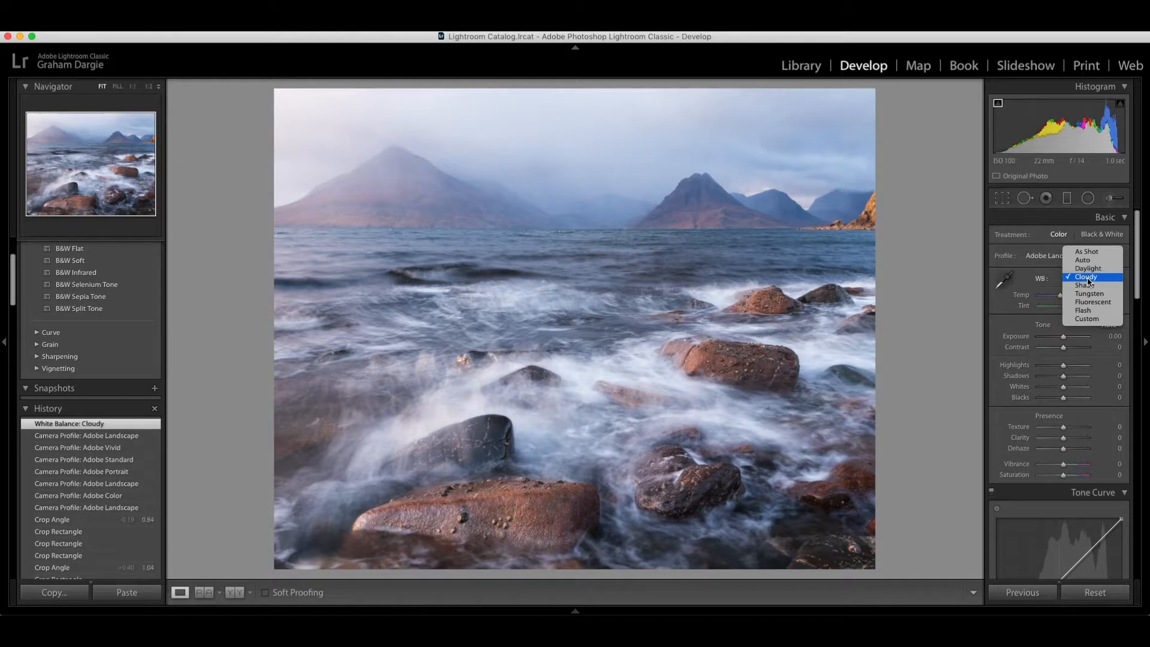
left_click(1086, 252)
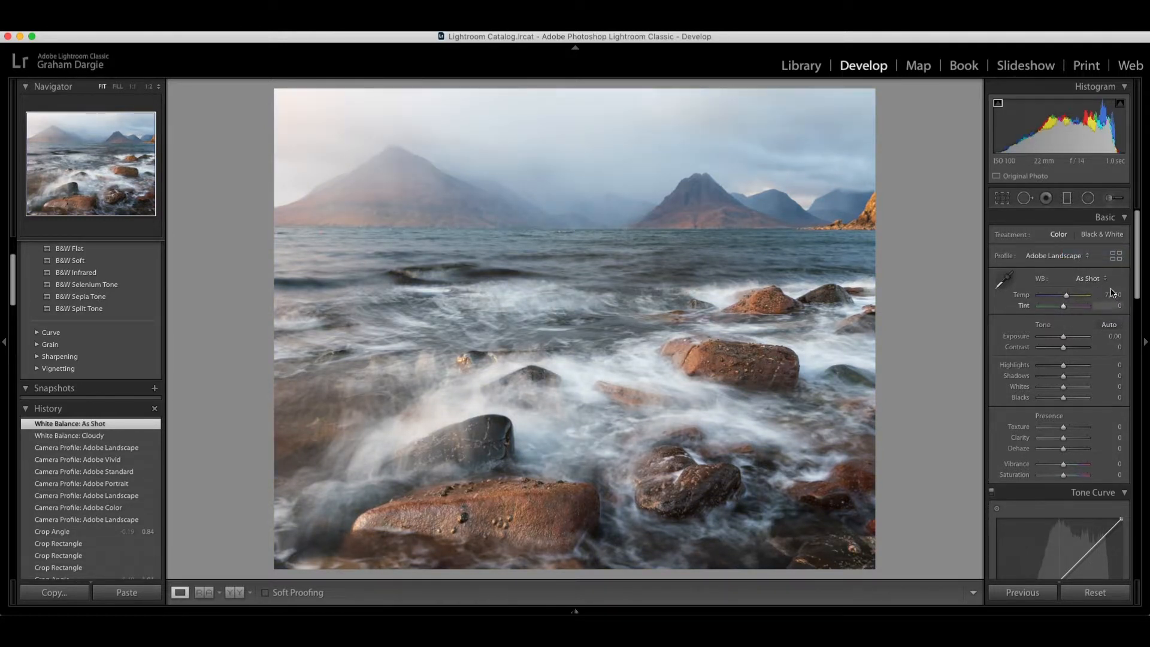
- Apply the Shade white balance preset and fine-tune the colour temperature to 7,706
left_click(1104, 282)
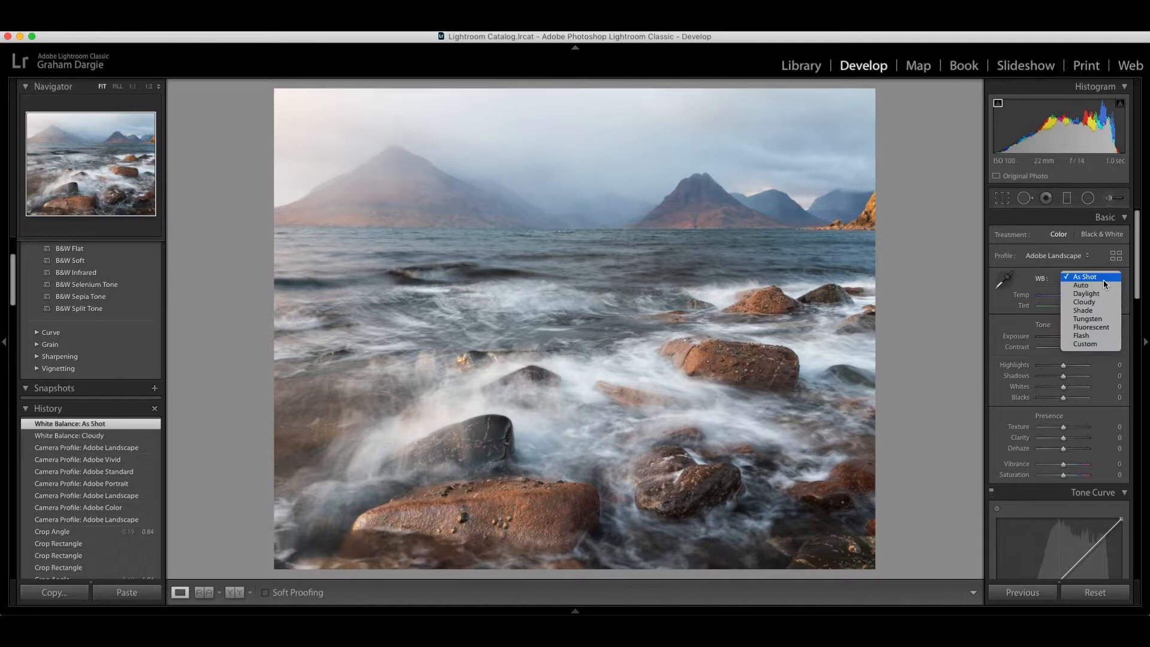
left_click(1097, 311)
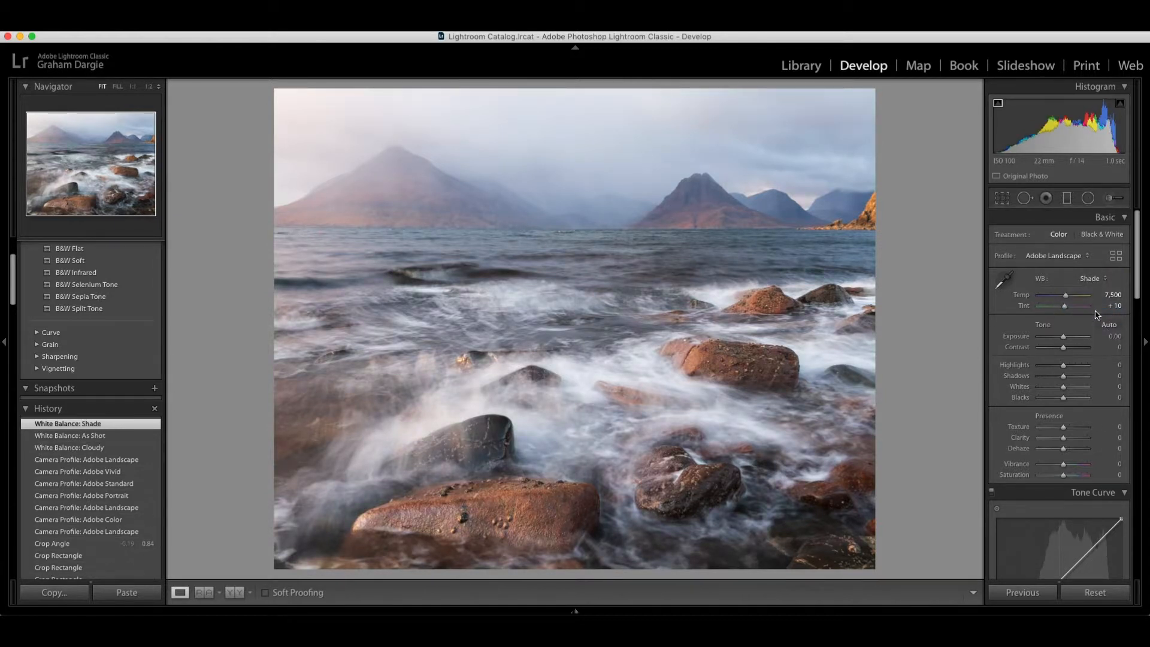
left_click_drag(1112, 294, 1121, 295)
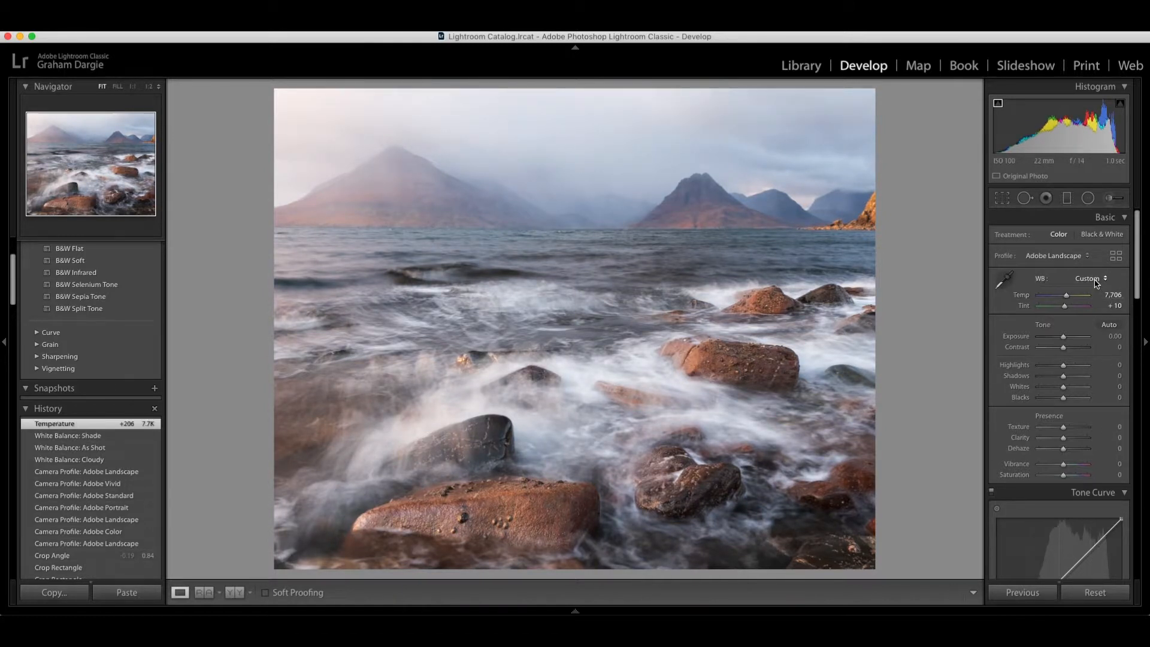
- Compare the adjusted white balance with As Shot and switch back to the Custom setting
left_click(1087, 279)
left_click(1081, 210)
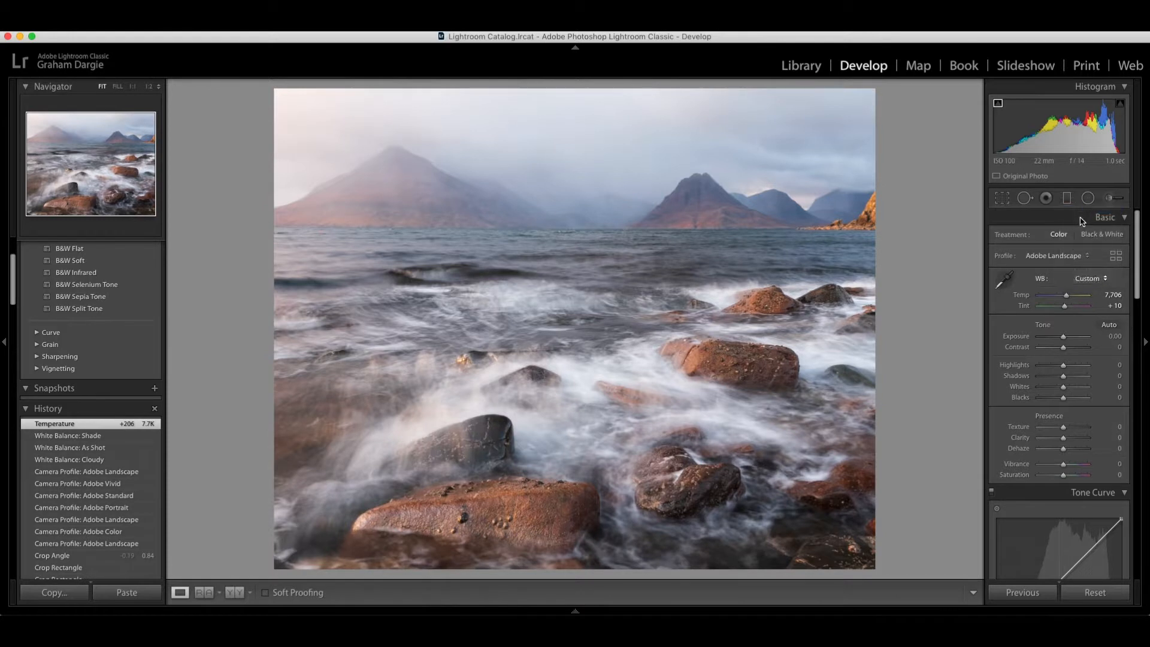
left_click(1093, 283)
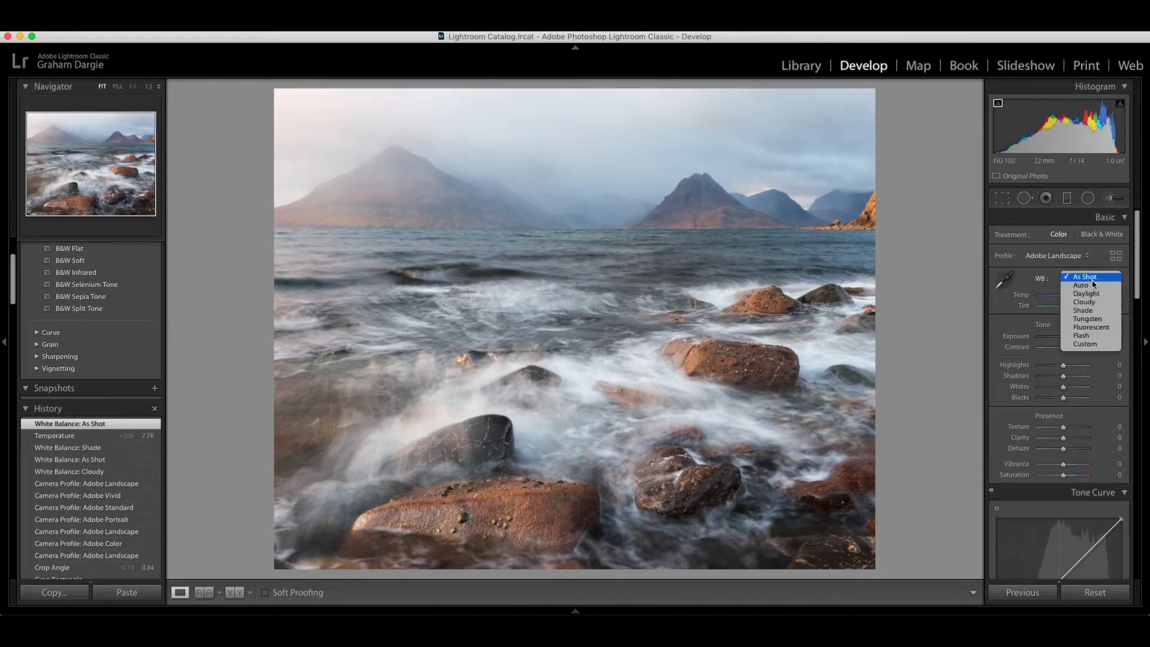
left_click(1085, 344)
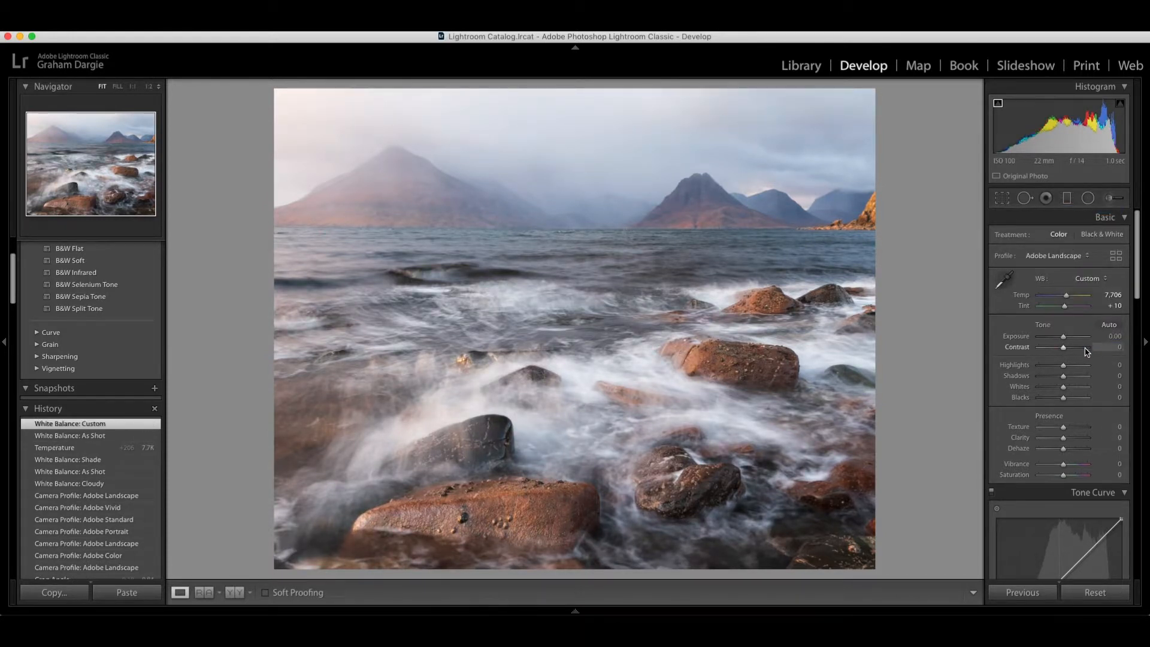
- Set Highlights to −85 and Whites to +39
mouse_move(1064, 366)
left_mouse_down()
mouse_move(1012, 367)
mouse_move(1045, 367)
left_mouse_up()
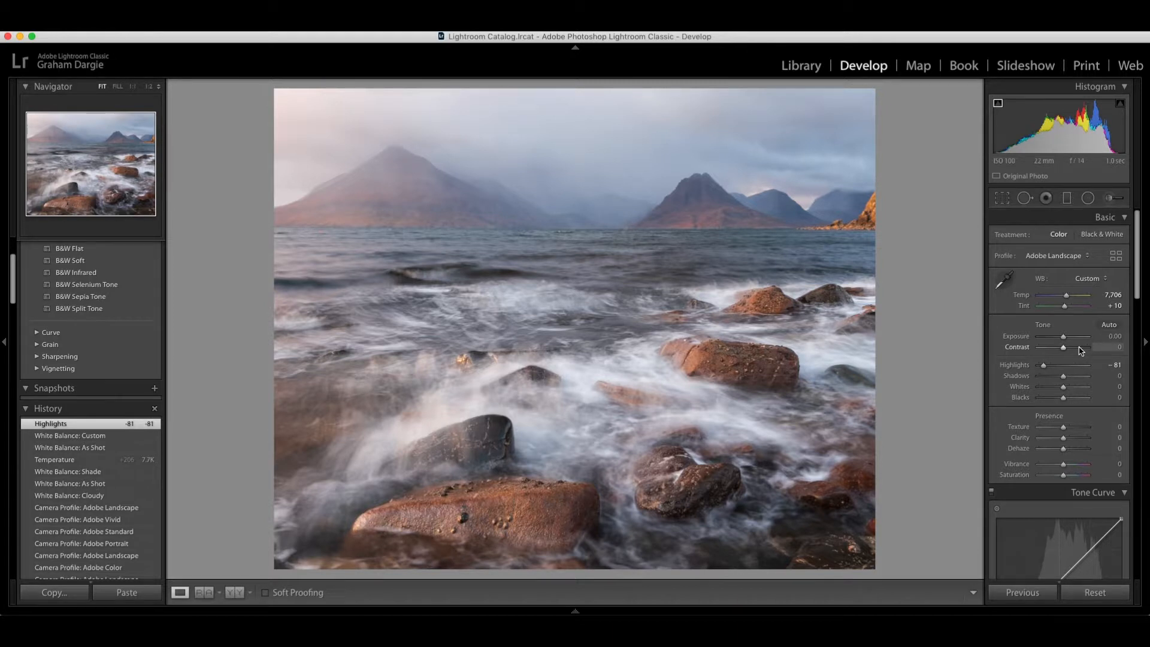
left_click_drag(1043, 366, 1071, 390)
left_click_drag(1070, 390, 1072, 389)
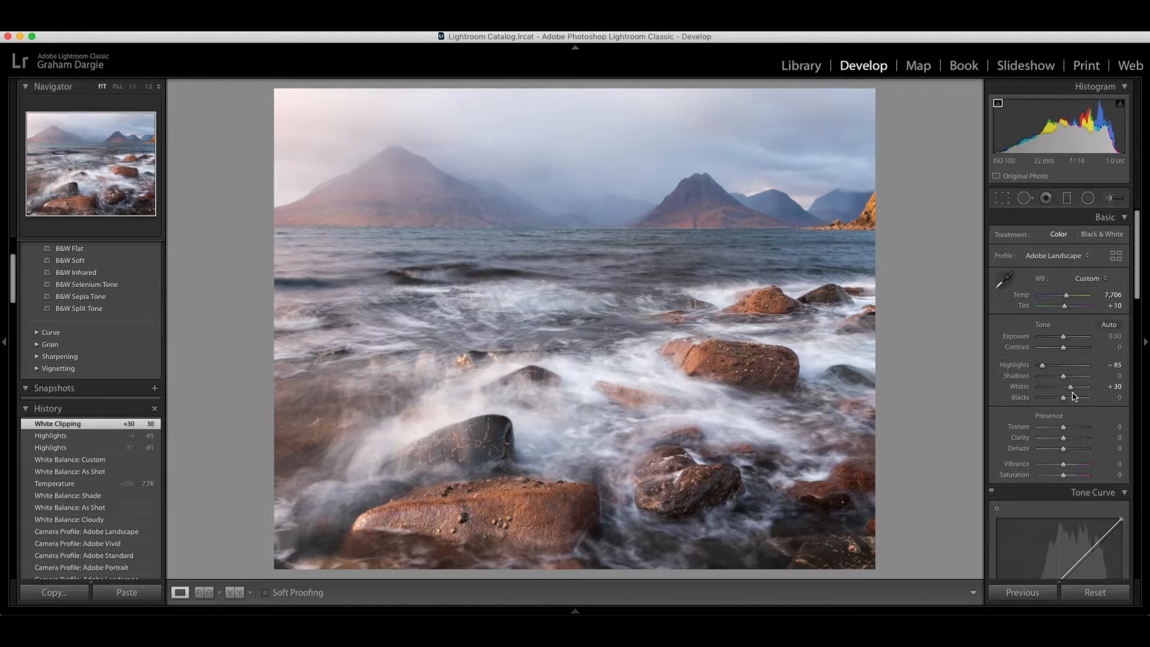
left_click_drag(1071, 388, 1075, 390)
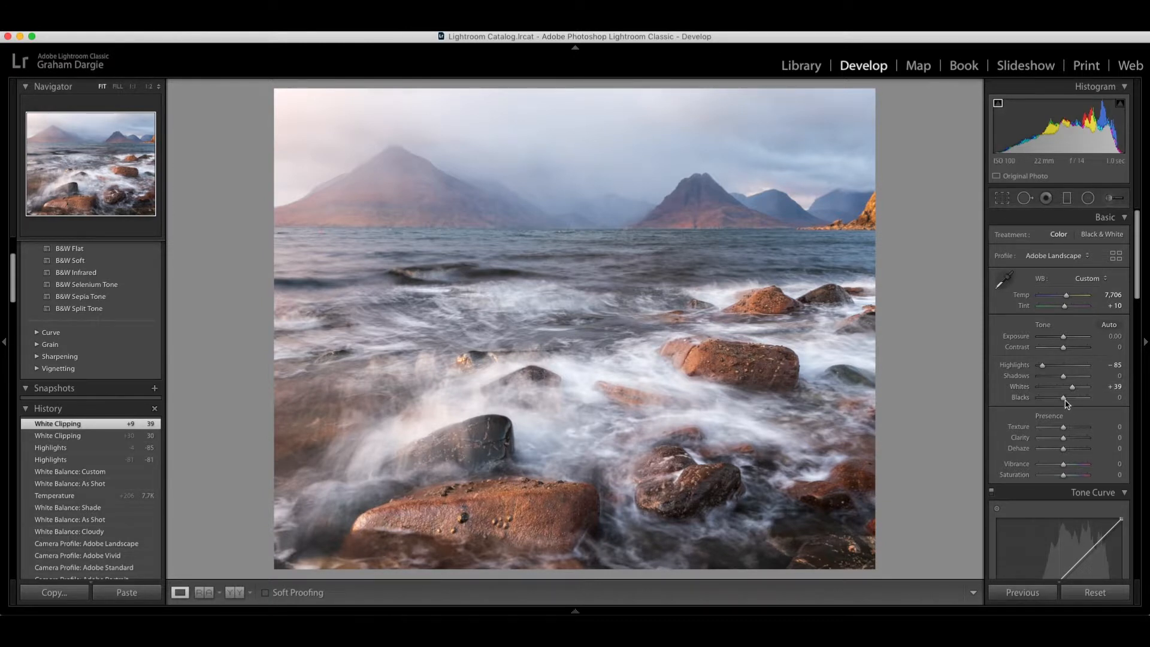
- Set Blacks to −44, using the shadow clipping overlay to judge values such as −87 and −41
left_click_drag(1064, 403, 1067, 404)
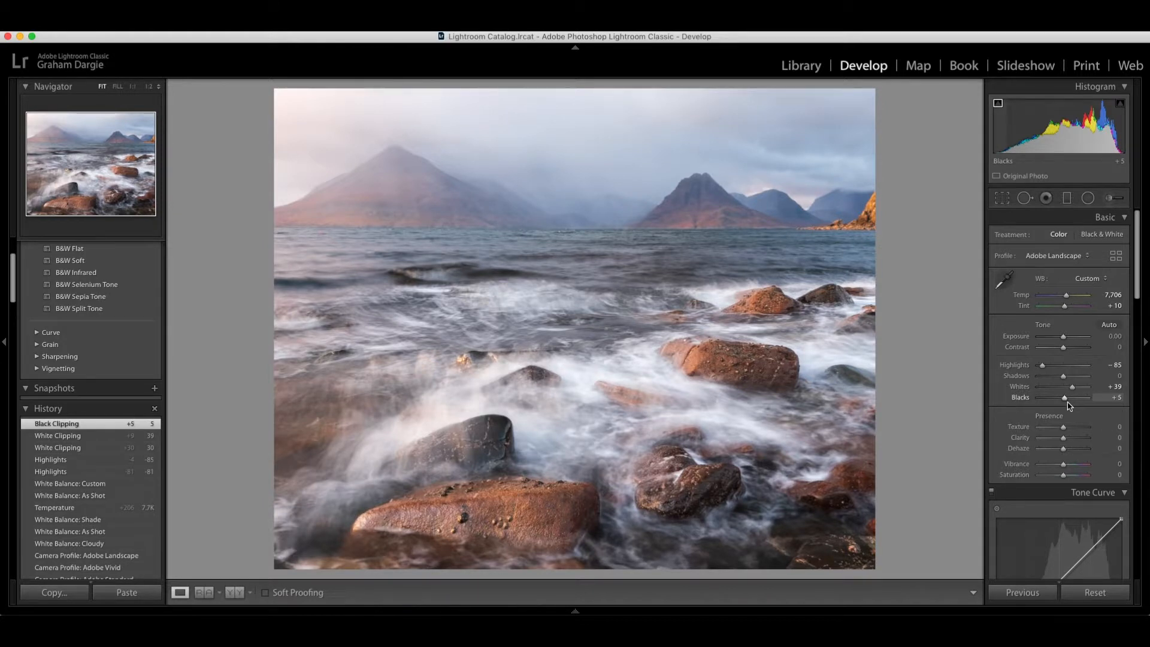
left_click_drag(1065, 402, 1063, 401)
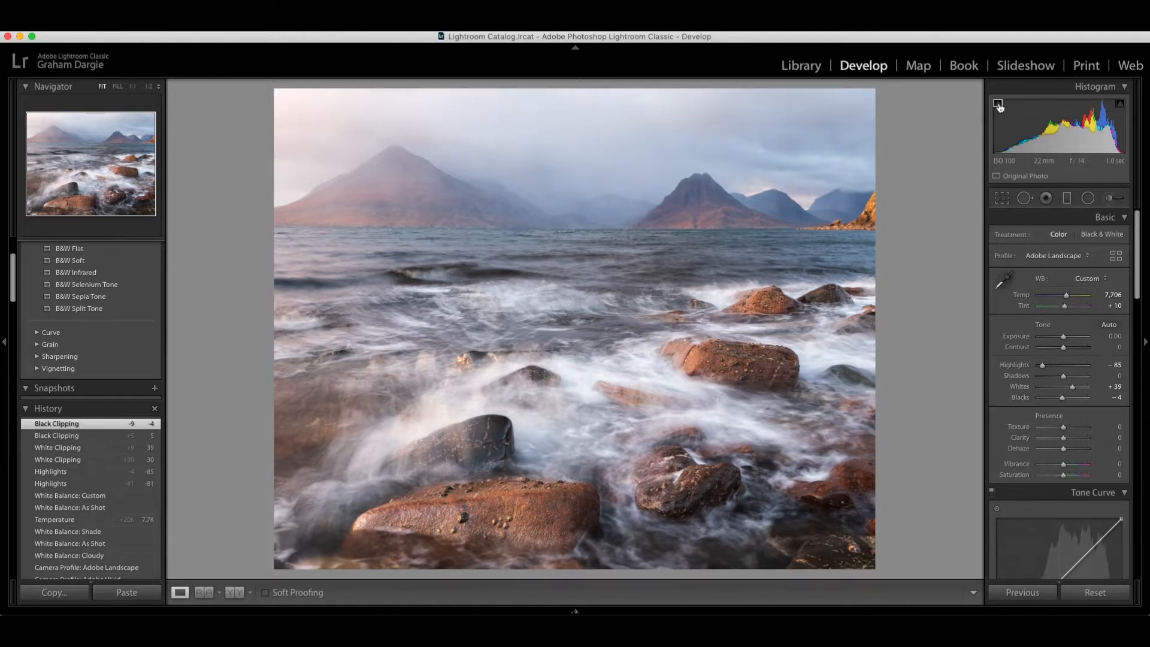
left_click_drag(1062, 398, 1042, 405)
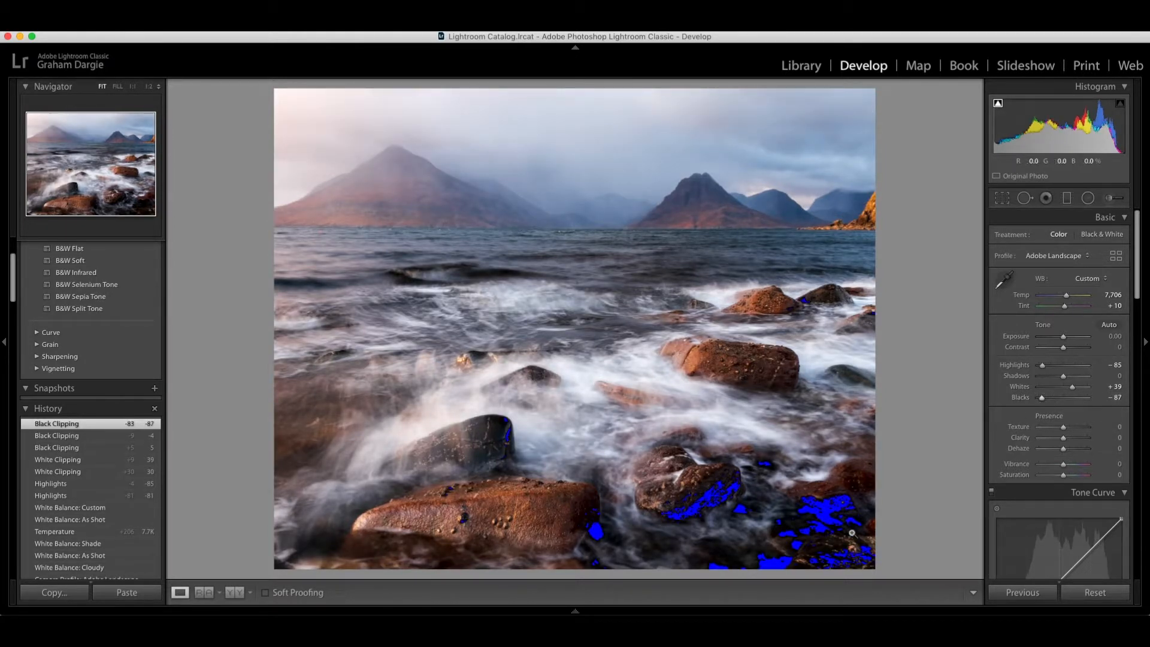
left_click_drag(1042, 399, 1055, 402)
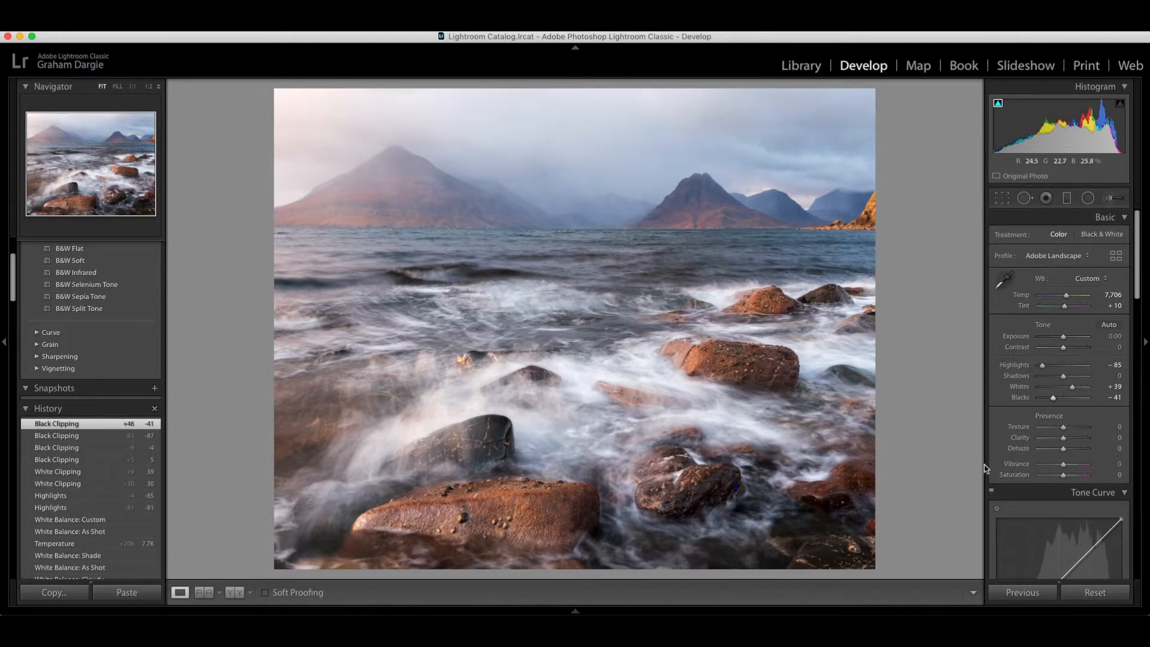
left_click_drag(1055, 401, 1053, 406)
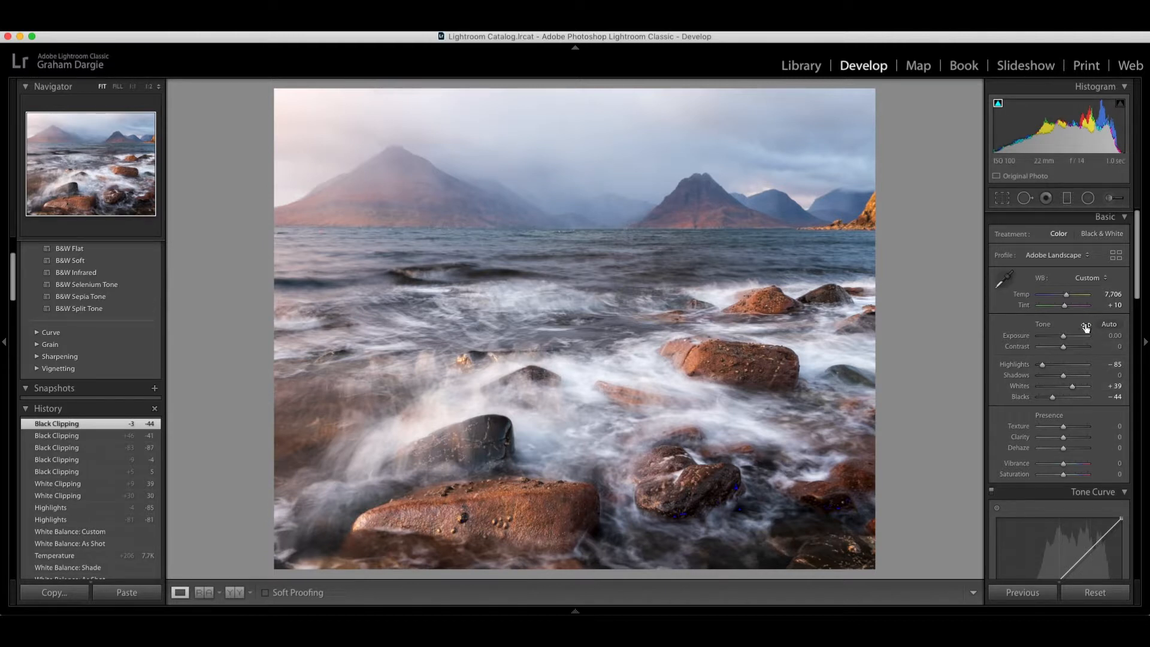
- Turn on the highlight clipping warning, test Whites at +66, and settle on +18
left_click_drag(1072, 388, 1079, 391)
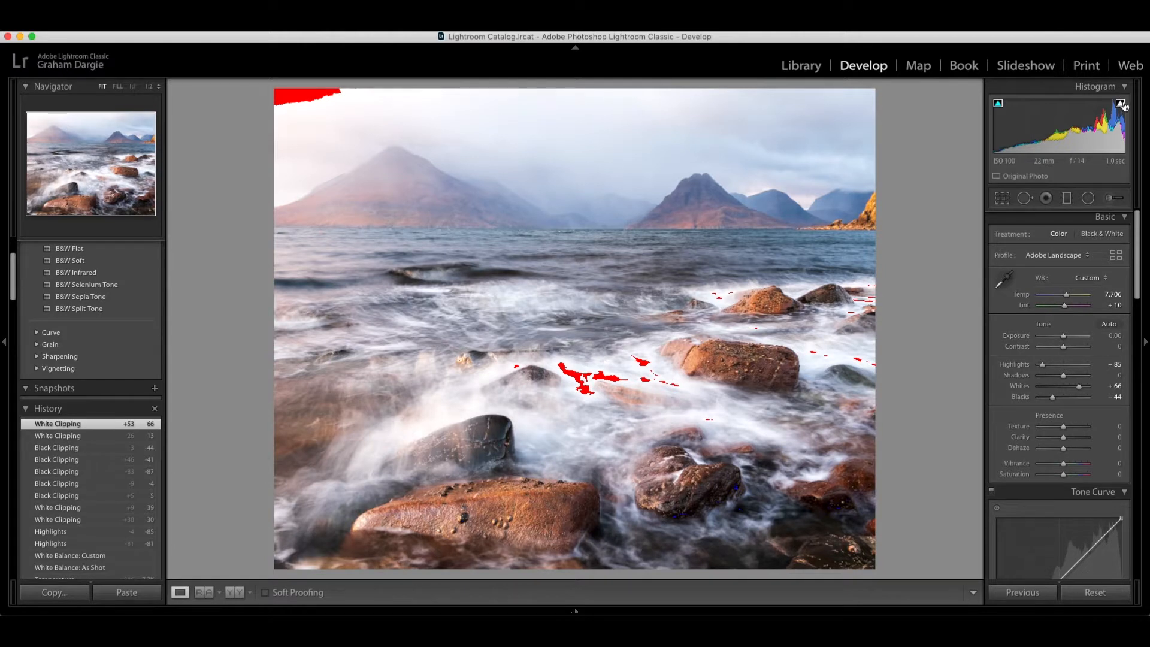
left_click_drag(1078, 386, 1068, 389)
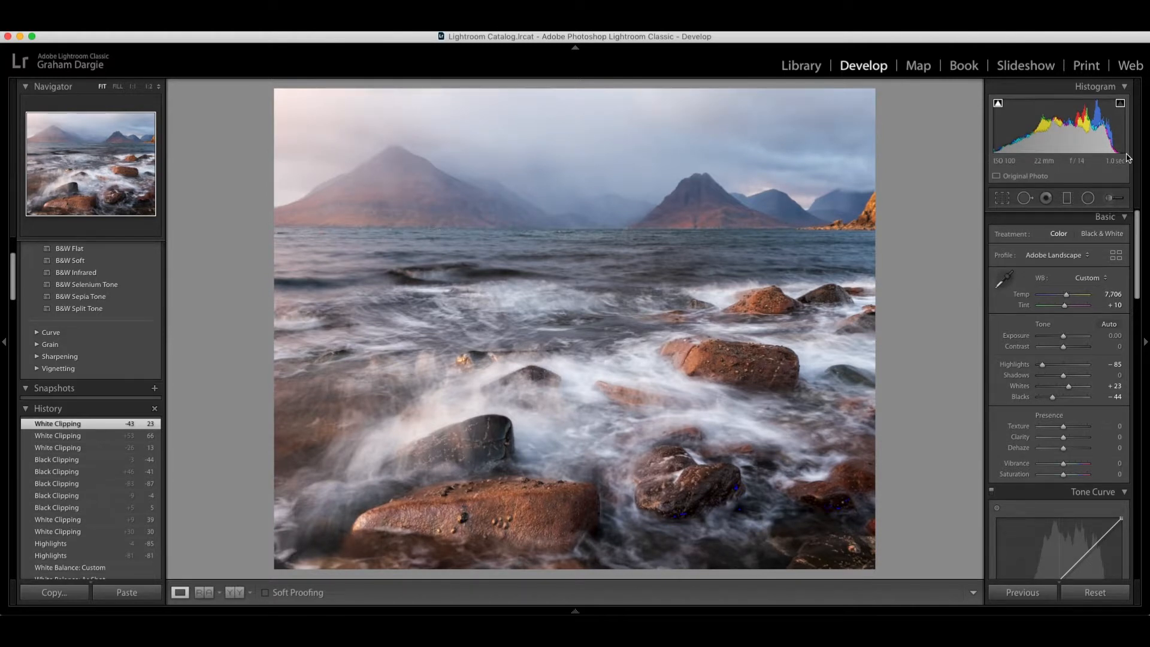
left_click_drag(1069, 388, 1067, 389)
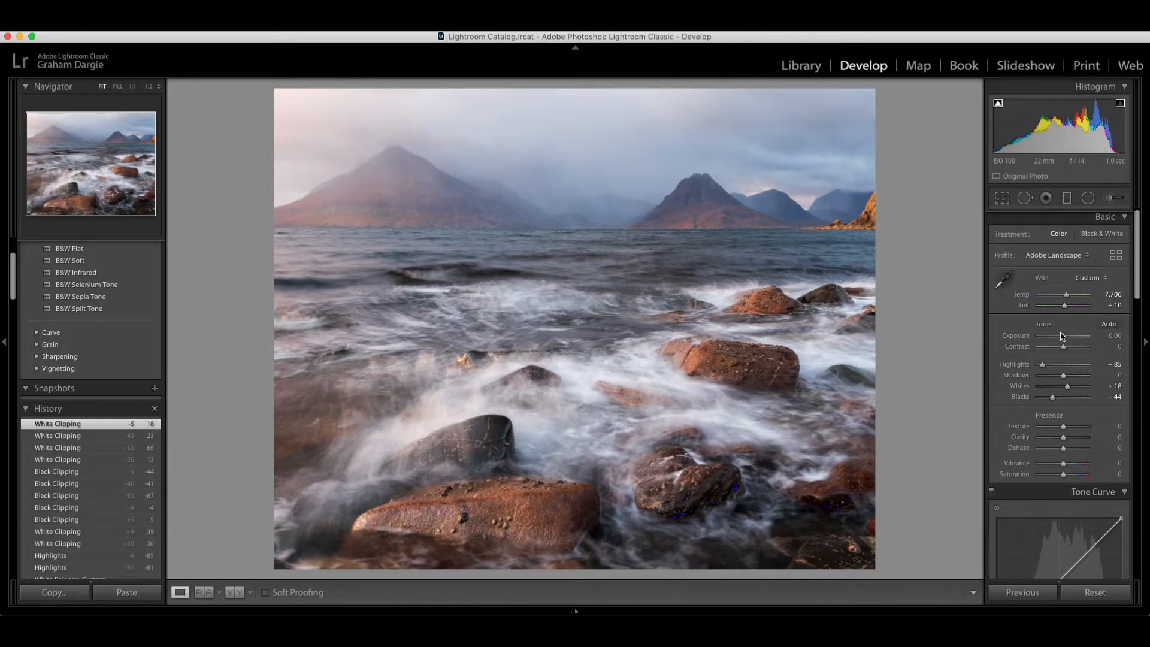
- Try Texture at +38 and Clarity at +7, and reset both to 0
left_click_drag(1065, 429, 1072, 429)
double_click(1071, 430)
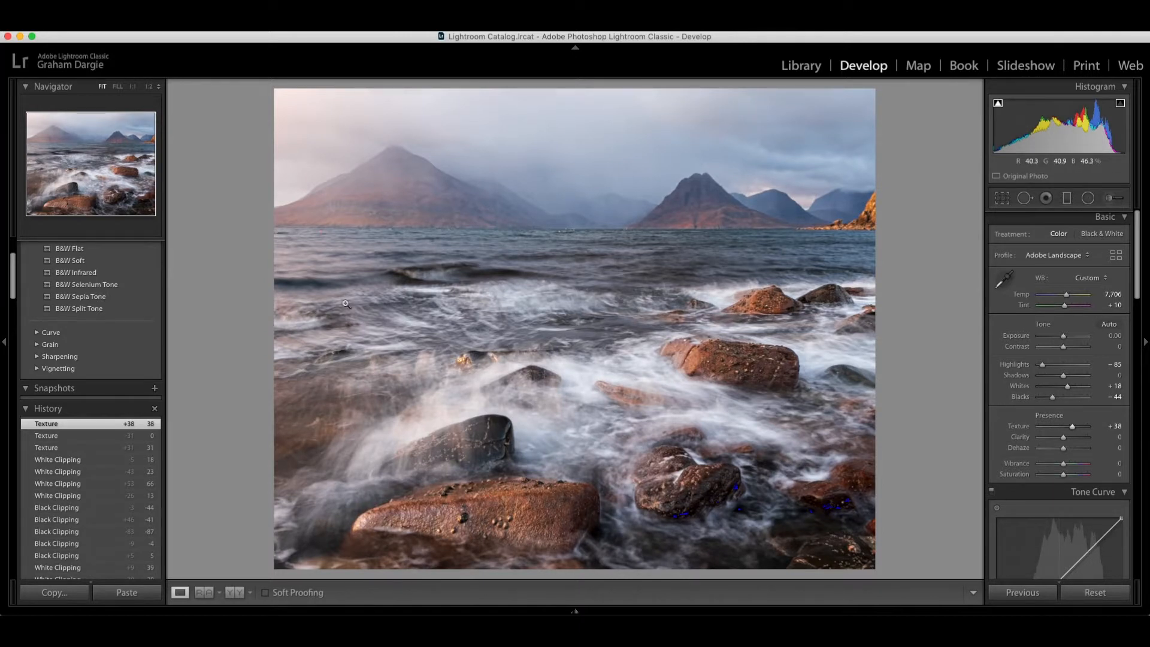
left_click_drag(1072, 437, 1065, 441)
double_click(1066, 441)
double_click(1064, 441)
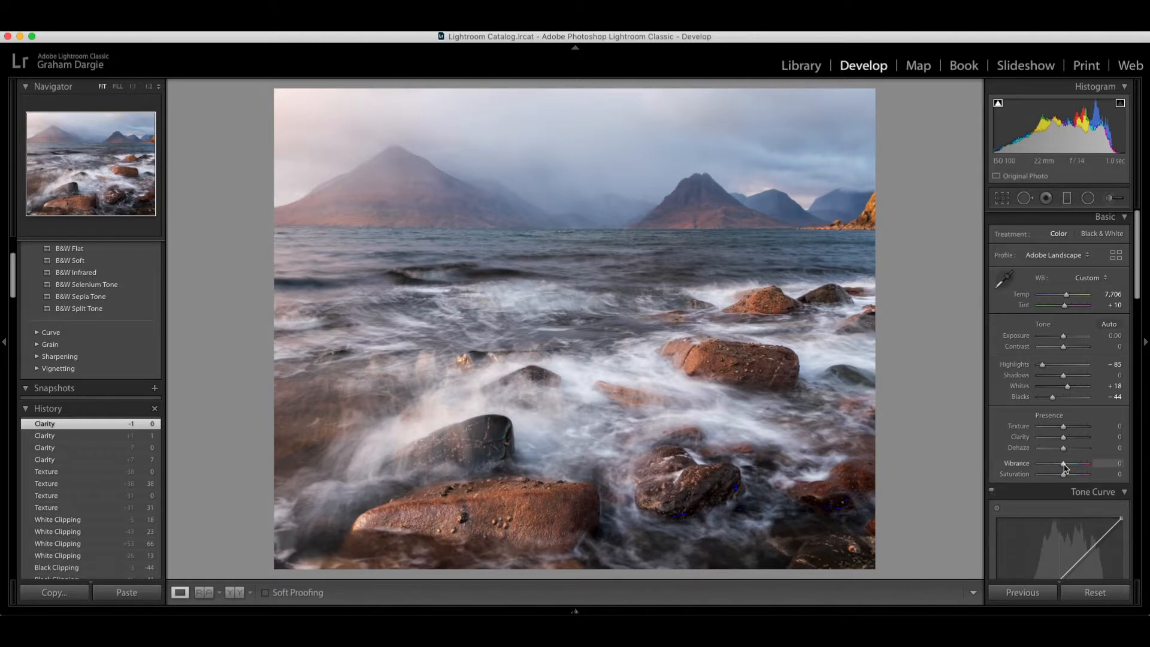
- Test Saturation at +28 and reset it to 0, and set Vibrance to +6
mouse_move(1064, 475)
left_mouse_down()
mouse_move(1083, 476)
mouse_move(1039, 476)
mouse_move(1070, 477)
left_mouse_up()
double_click(1070, 476)
left_click_drag(1065, 466, 1065, 466)
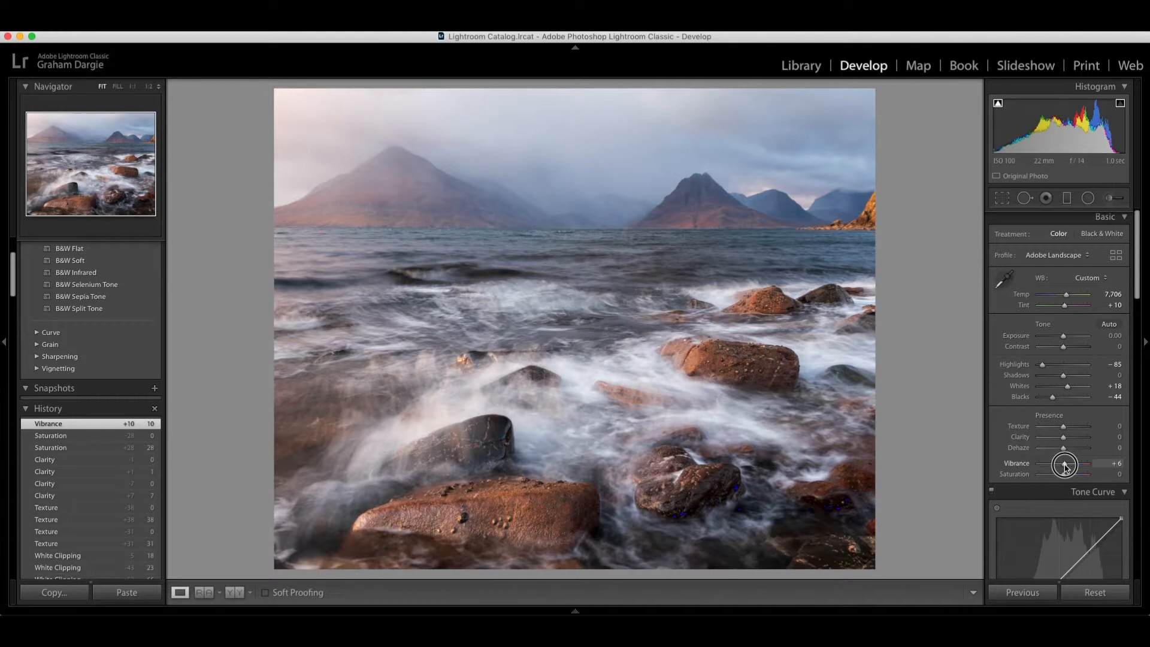
left_click_drag(1065, 467, 1065, 468)
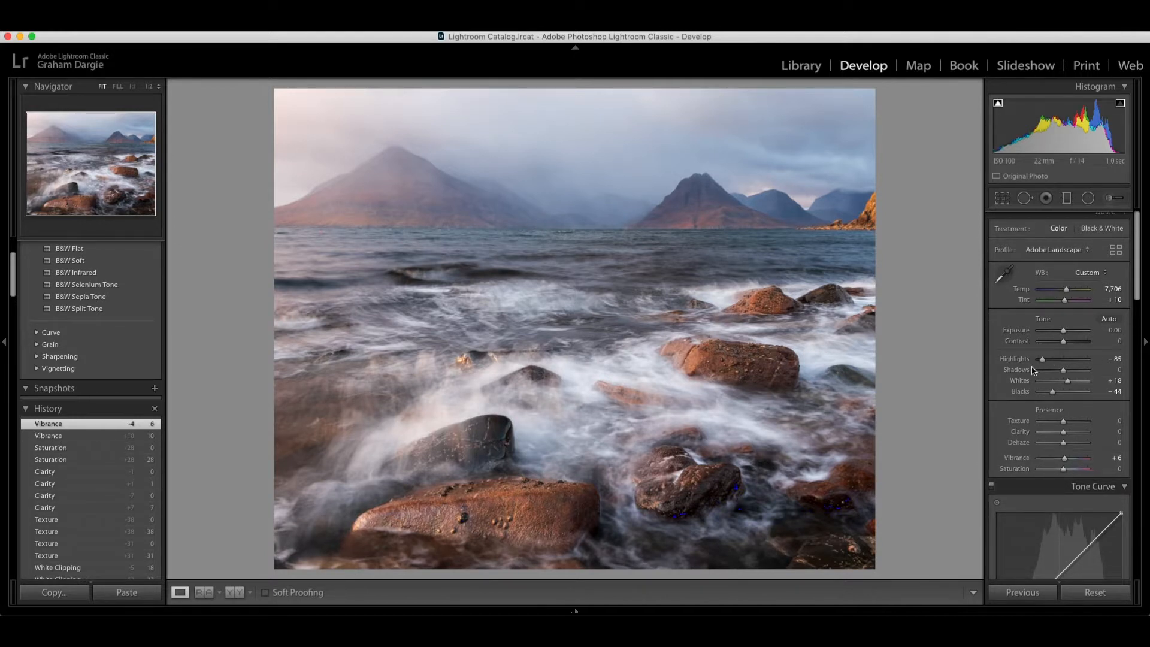
- Add a graduated filter over the sky and mountains with Highlights at 0 and Exposure at −1.99, and nudge it slightly downward
scroll(1036, 407, "down", 3)
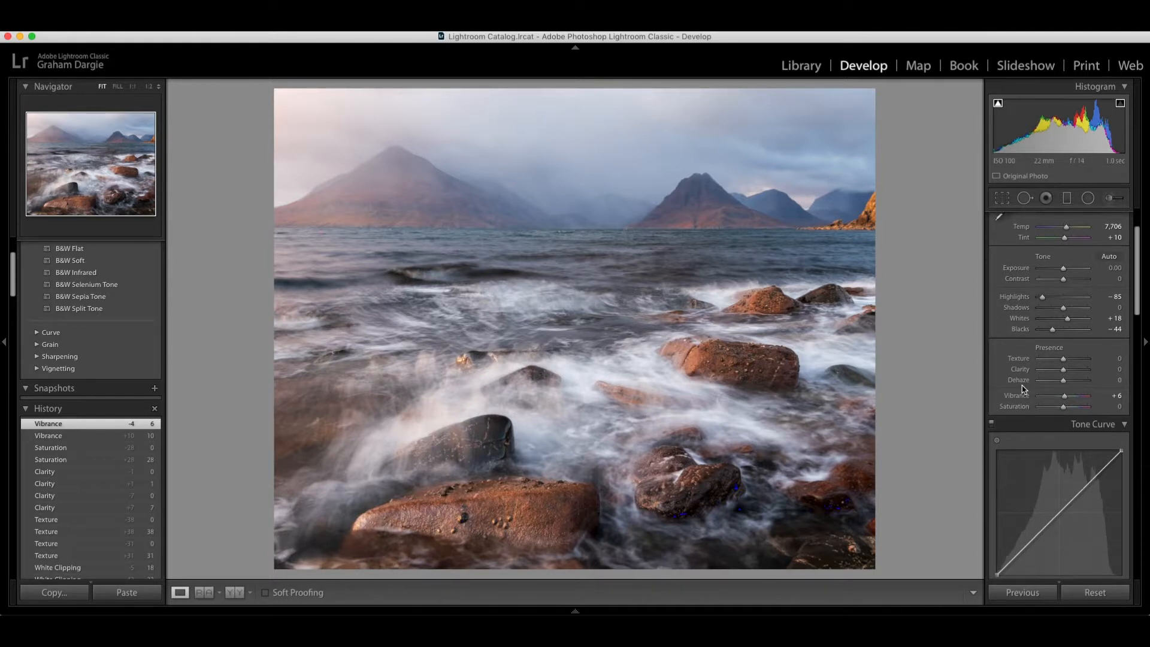
scroll(1030, 406, "up", 3)
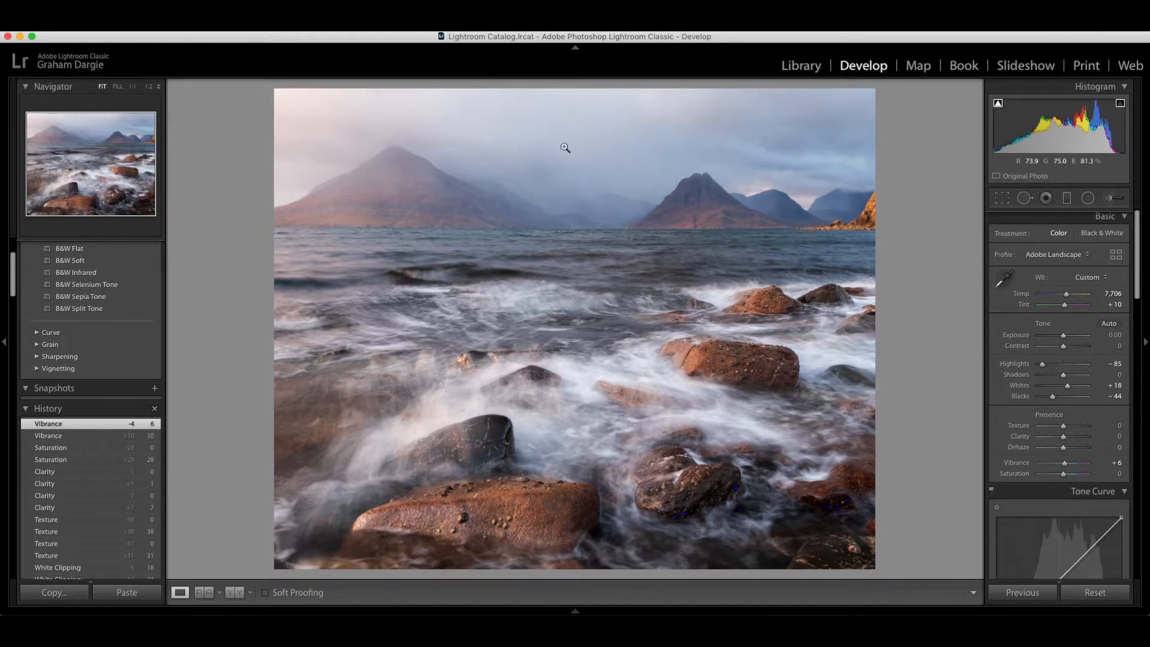
left_click(1066, 198)
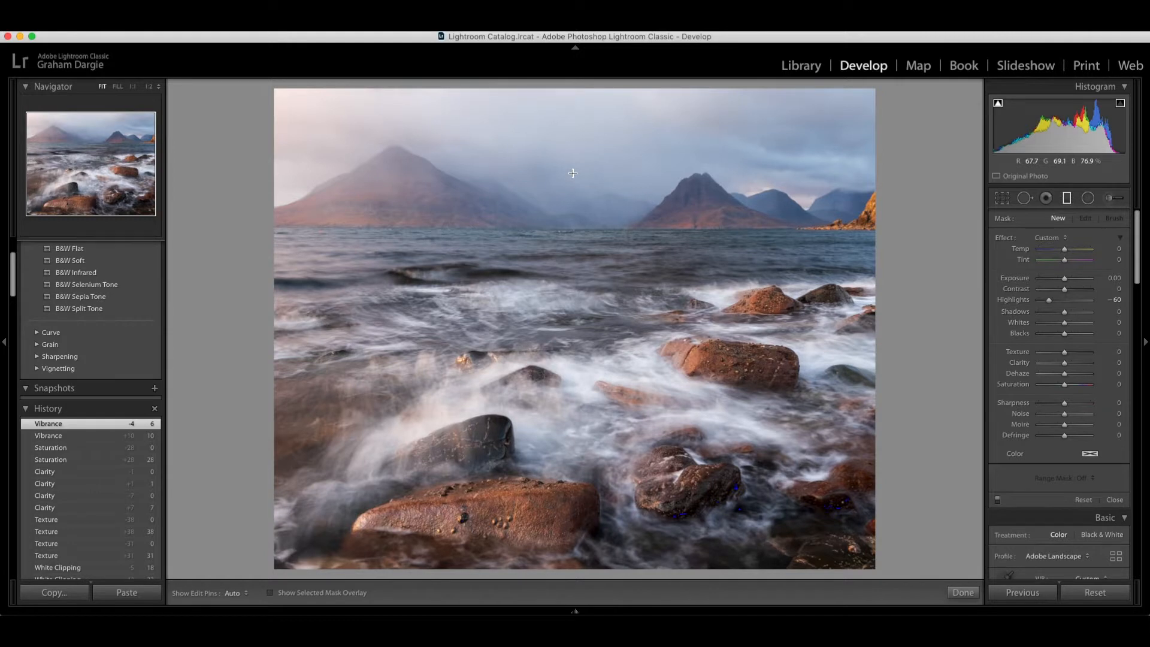
double_click(1048, 301)
left_click_drag(1065, 278, 1052, 282)
left_click_drag(562, 139, 563, 271)
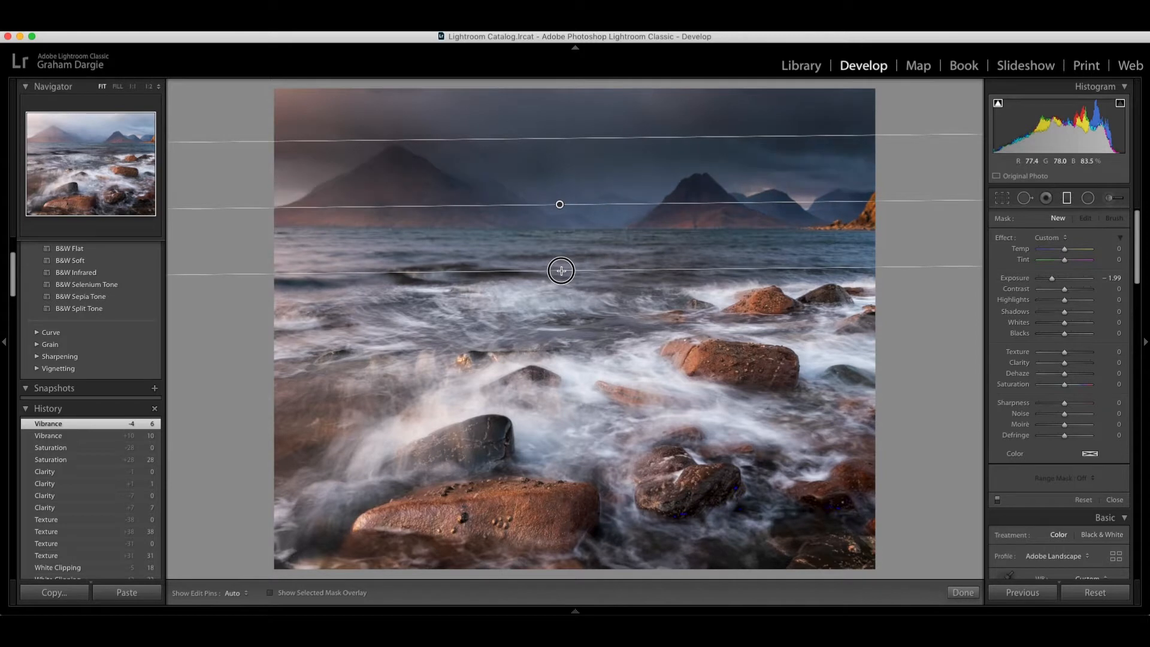
left_click_drag(559, 204, 565, 207)
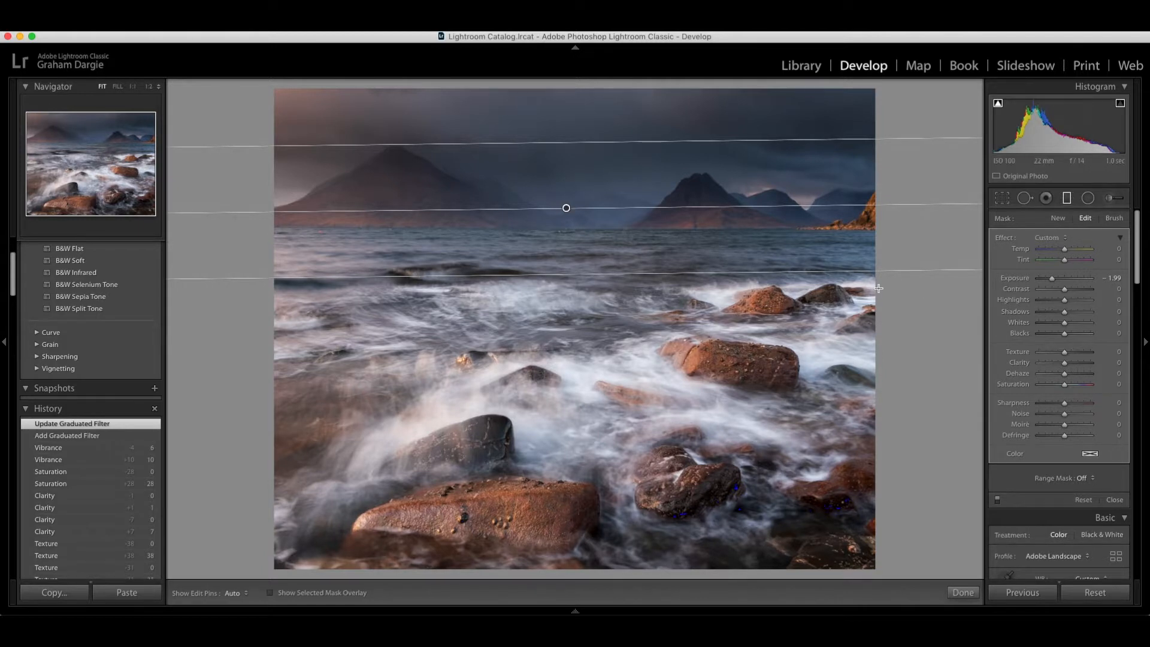
- Reset the graduated filter's Exposure to 0 and narrow its transition around the mountains and horizon with the mask overlay shown
key("o")
double_click(1052, 279)
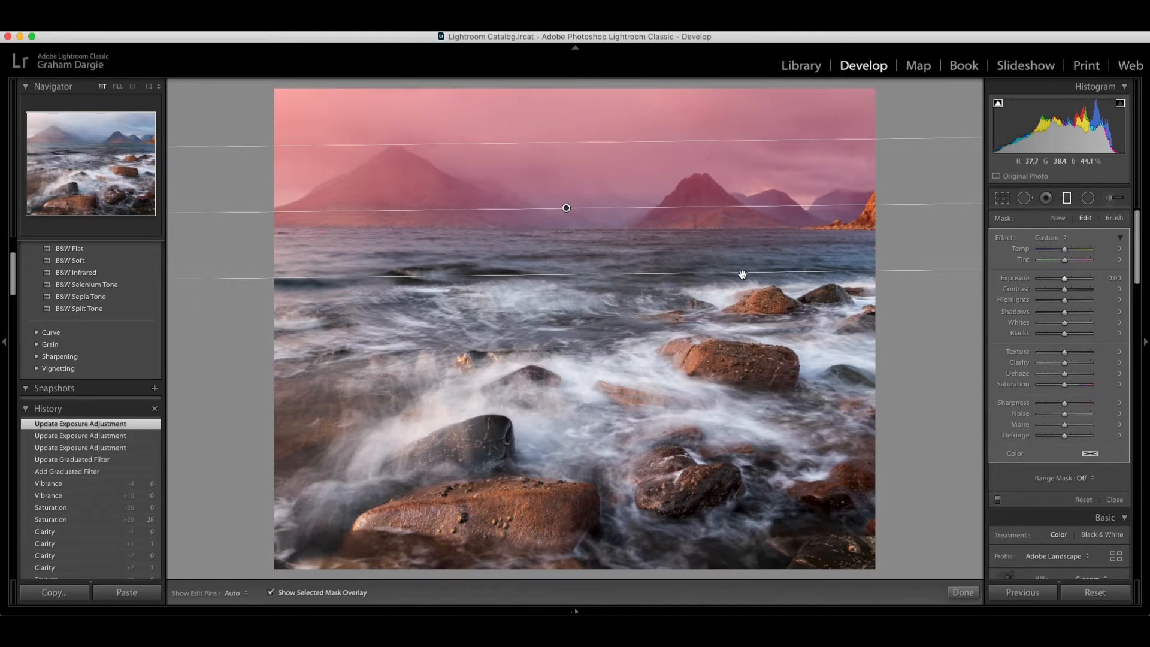
left_click_drag(565, 144, 566, 167)
left_click_drag(567, 215, 574, 202)
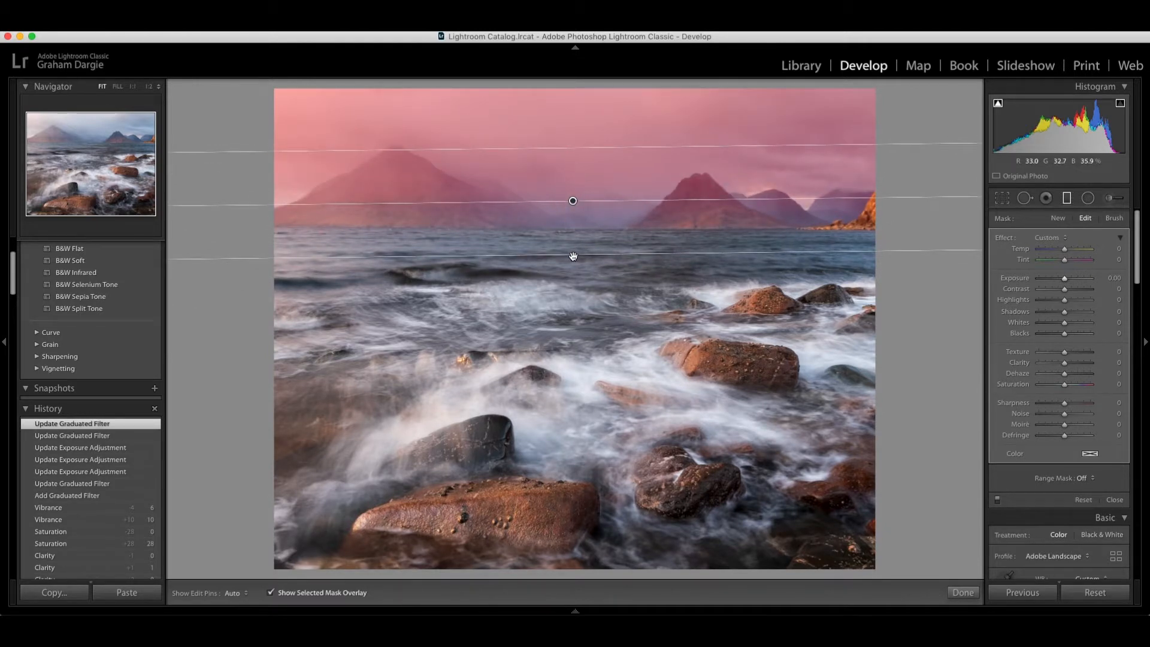
key("o")
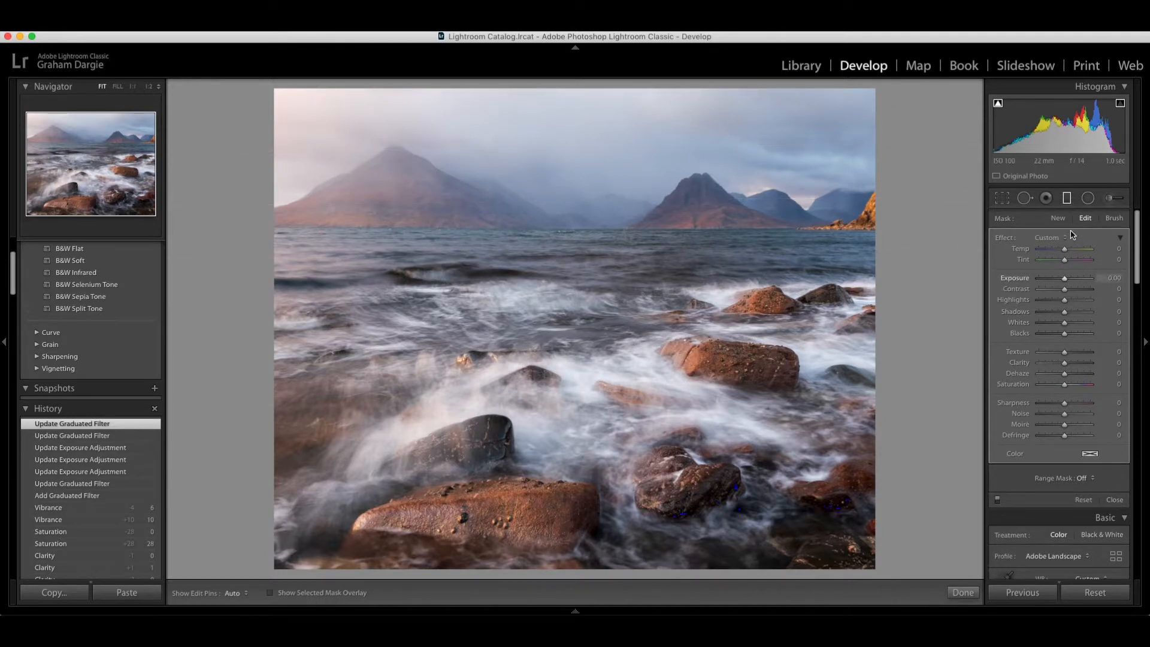
- Try the graduated filter with Exposure 1.44, Contrast −58, Shadows 46 and Whites −76, and reset these adjustments to 0
left_click_drag(1065, 279, 1054, 326)
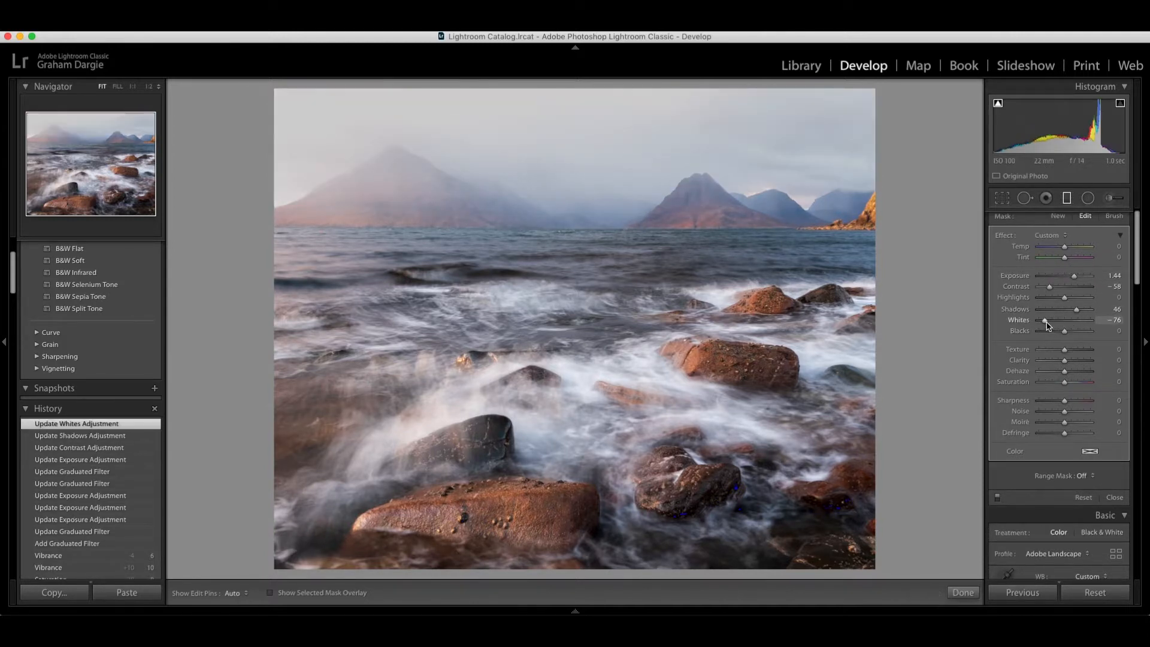
double_click(1042, 320)
double_click(1066, 308)
double_click(1066, 287)
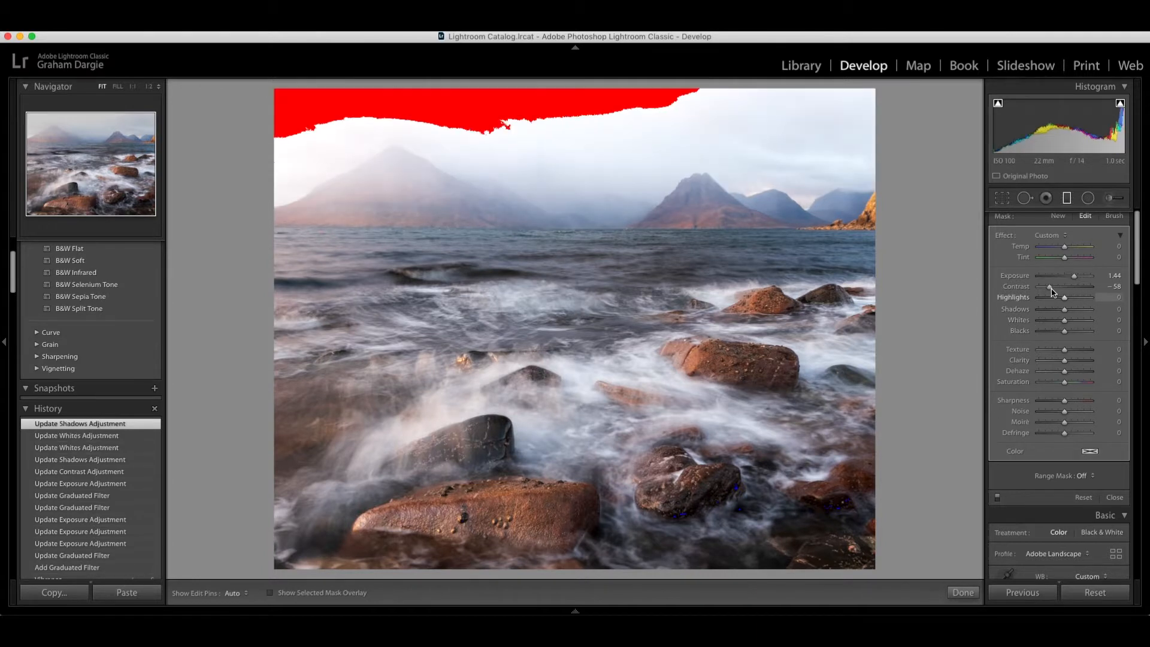
double_click(1067, 277)
- Set the graduated filter's Exposure to −0.69 and Highlights to −47 to darken the sky
left_click_drag(1067, 278, 1068, 279)
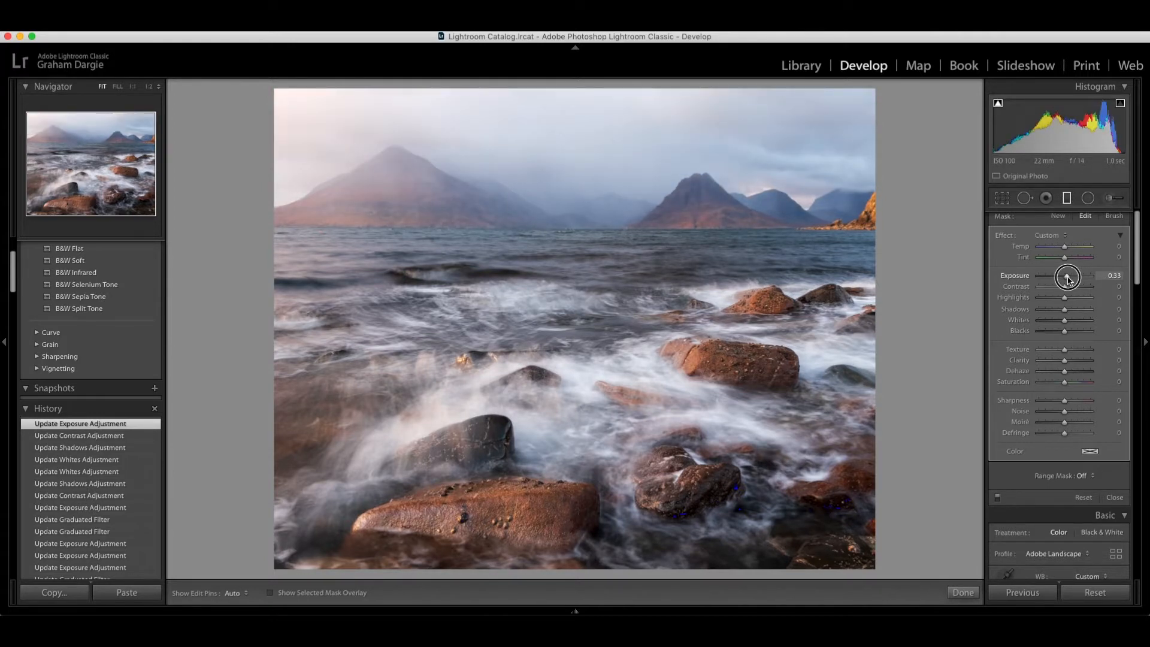
mouse_move(1069, 280)
left_mouse_down()
mouse_move(1040, 297)
mouse_move(1070, 298)
mouse_move(1039, 298)
mouse_move(1062, 279)
left_mouse_up()
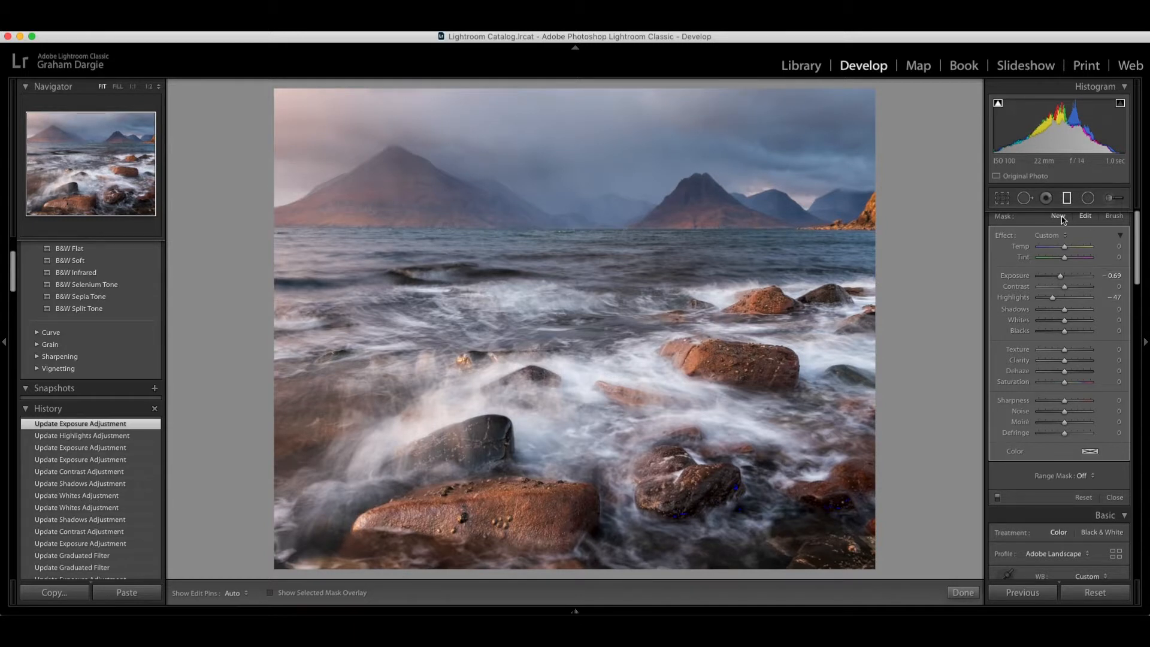
- Add a second graduated filter with Exposure at 0 across the upper sky, with a narrow transition and a slight tilt
left_click(1058, 216)
double_click(1052, 276)
mouse_move(571, 106)
left_mouse_down()
mouse_move(573, 147)
mouse_move(572, 98)
left_mouse_up()
left_click_drag(879, 109, 878, 124)
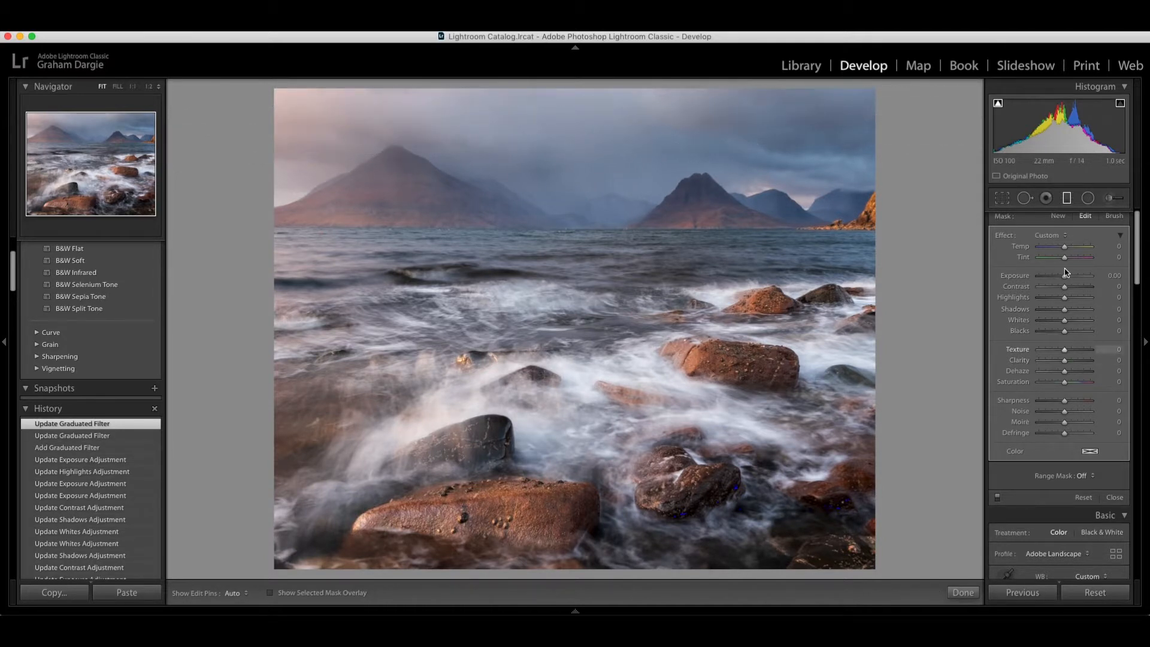
- Set the second graduated filter's Exposure to −0.53
left_click_drag(1065, 277, 1062, 282)
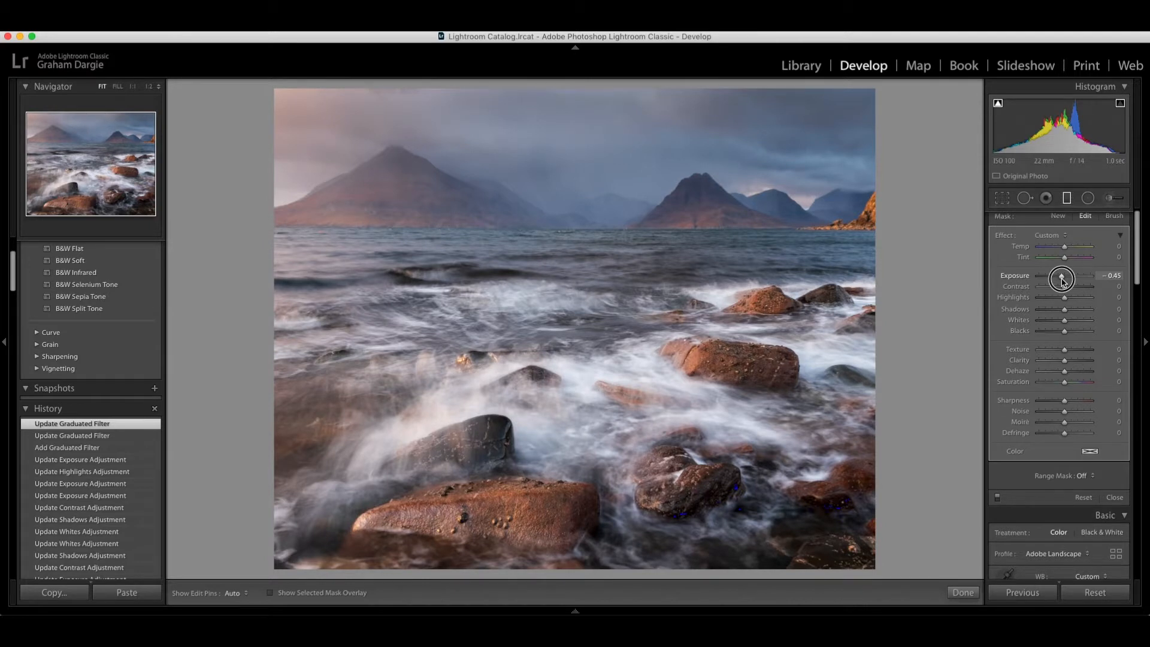
left_click_drag(1062, 281, 1062, 281)
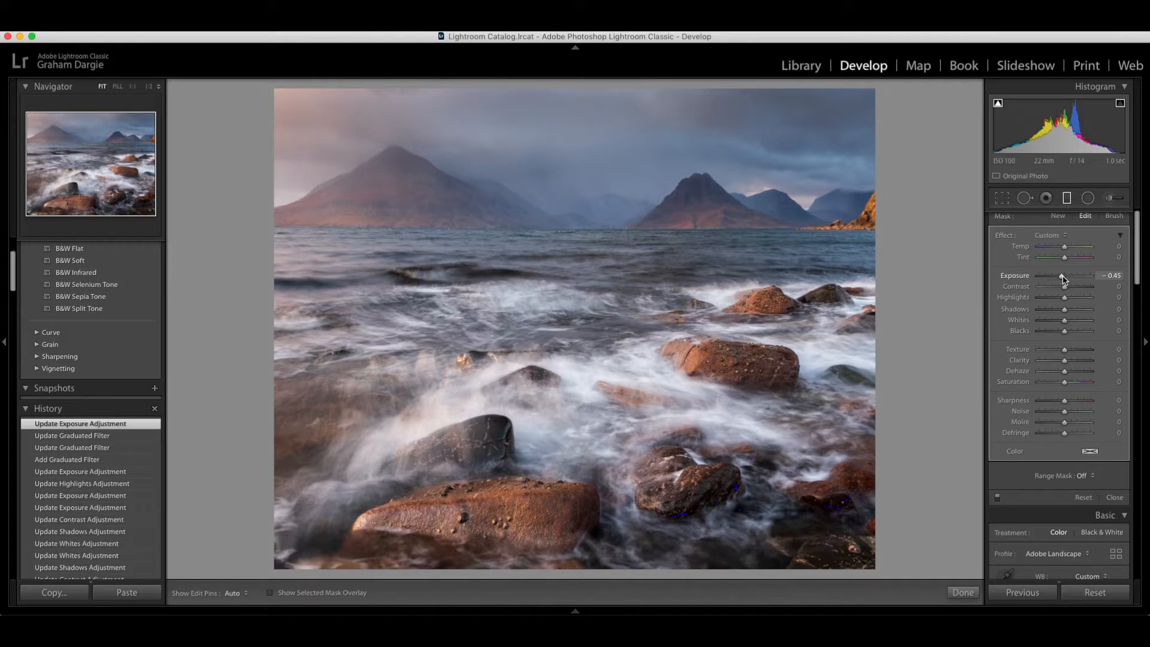
left_click_drag(1061, 280, 1062, 280)
left_click_drag(1062, 280, 1062, 279)
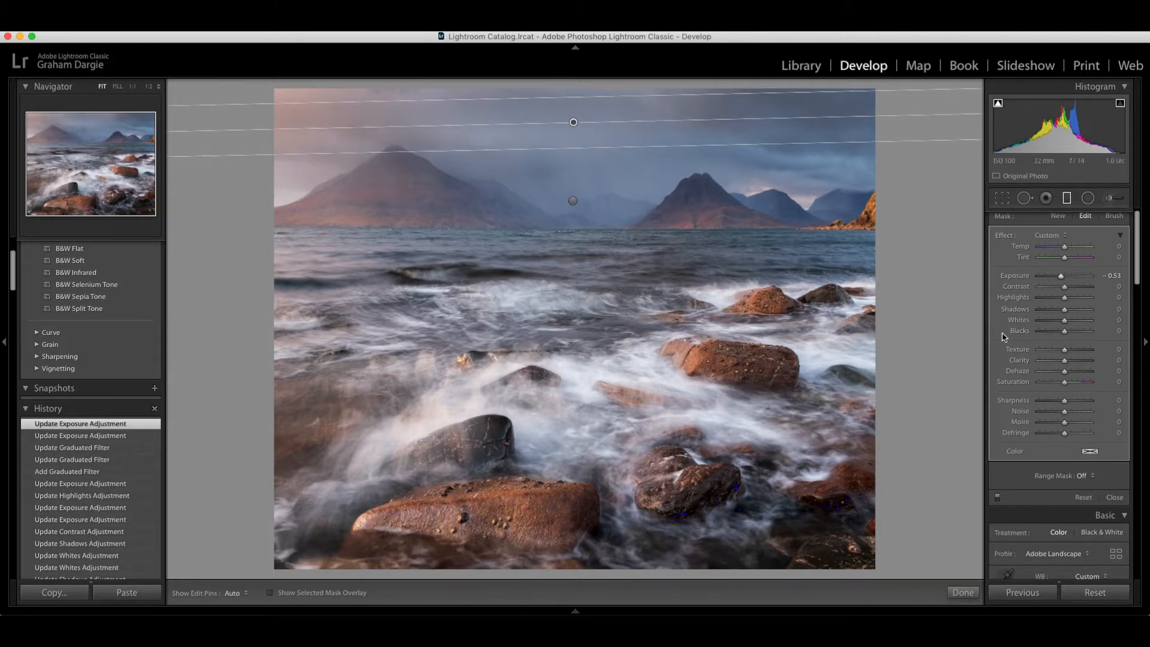
- Compare the photo with and without the graduated filters, leave them enabled, and finish the filter editing
left_click(997, 497)
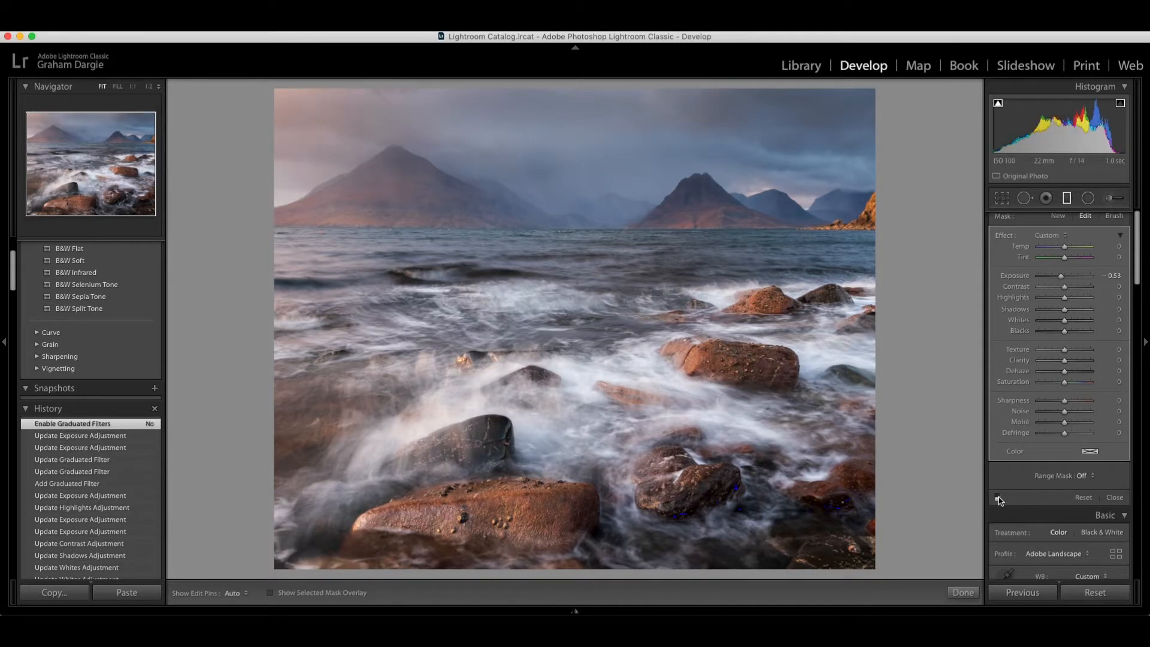
left_click(997, 497)
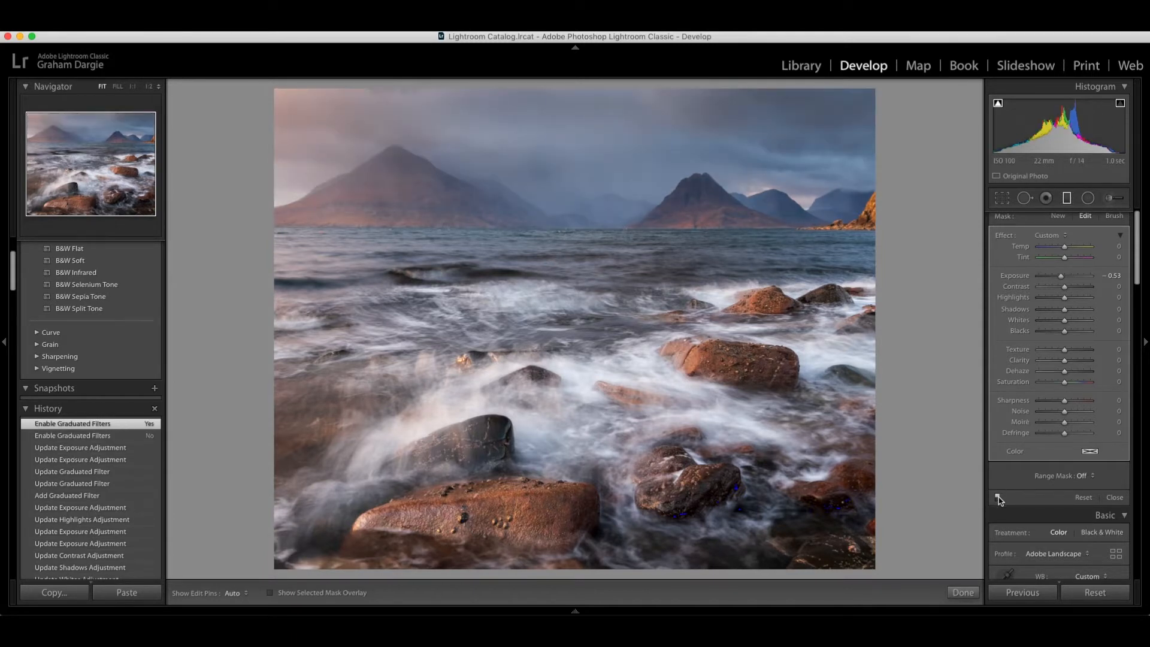
left_click(998, 497)
left_click(998, 497)
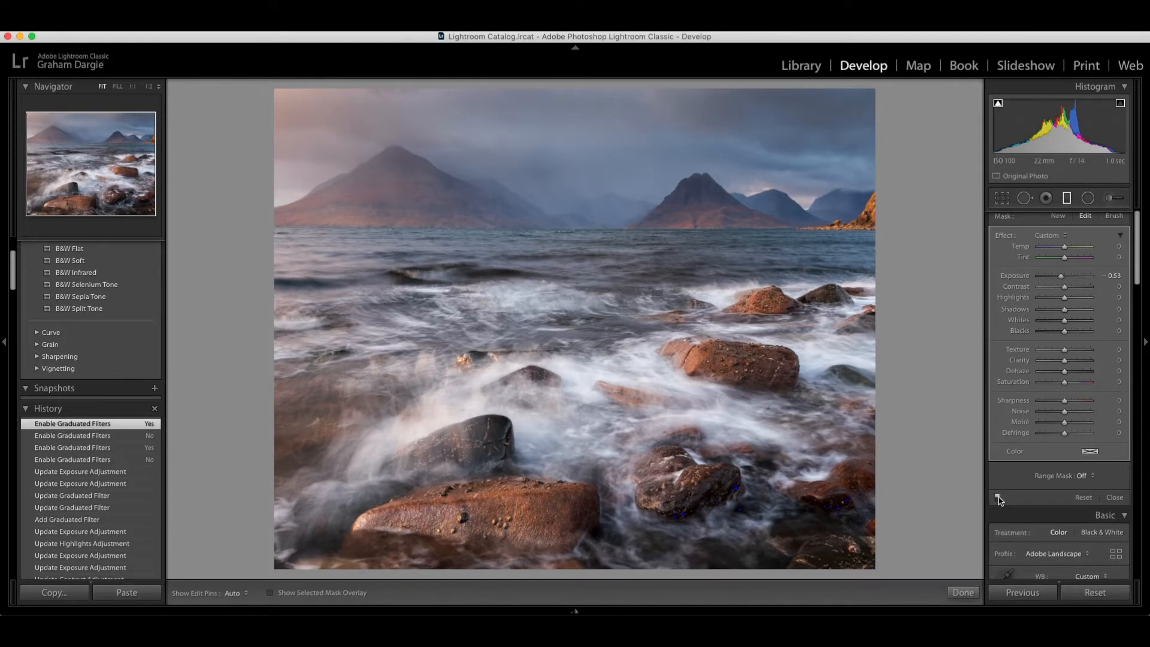
left_click(997, 497)
left_click(997, 497)
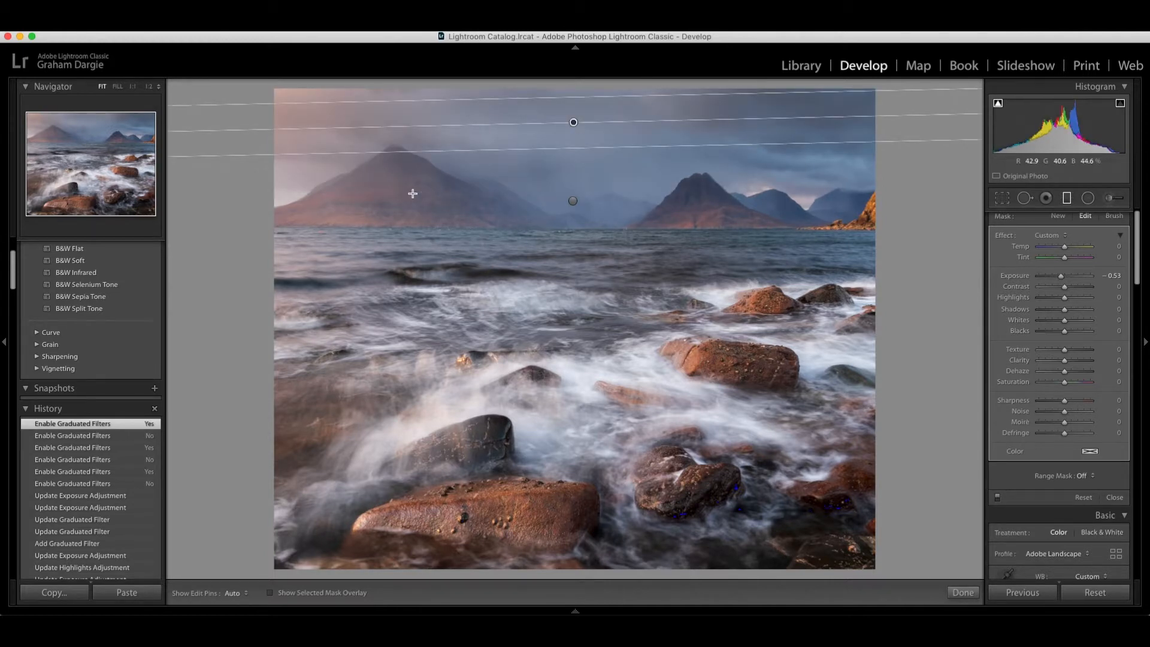
left_click(1115, 497)
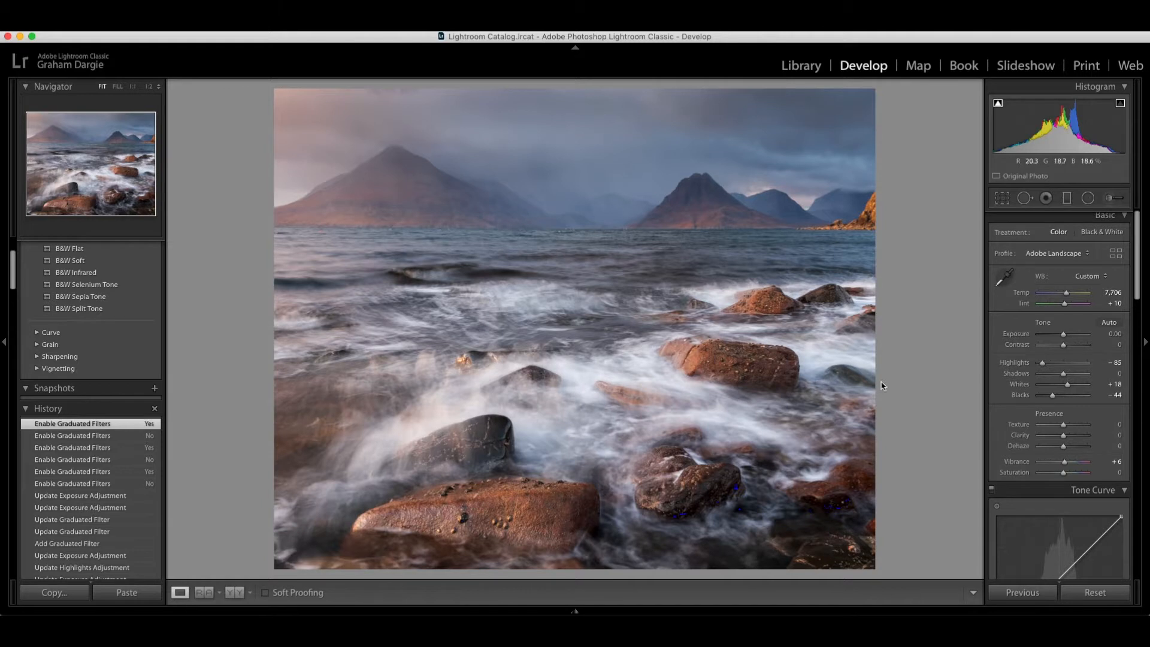
- Paint an adjustment brush mask with Auto Mask over the bright water around the central rocks, with the mask overlay shown
left_click(1111, 198)
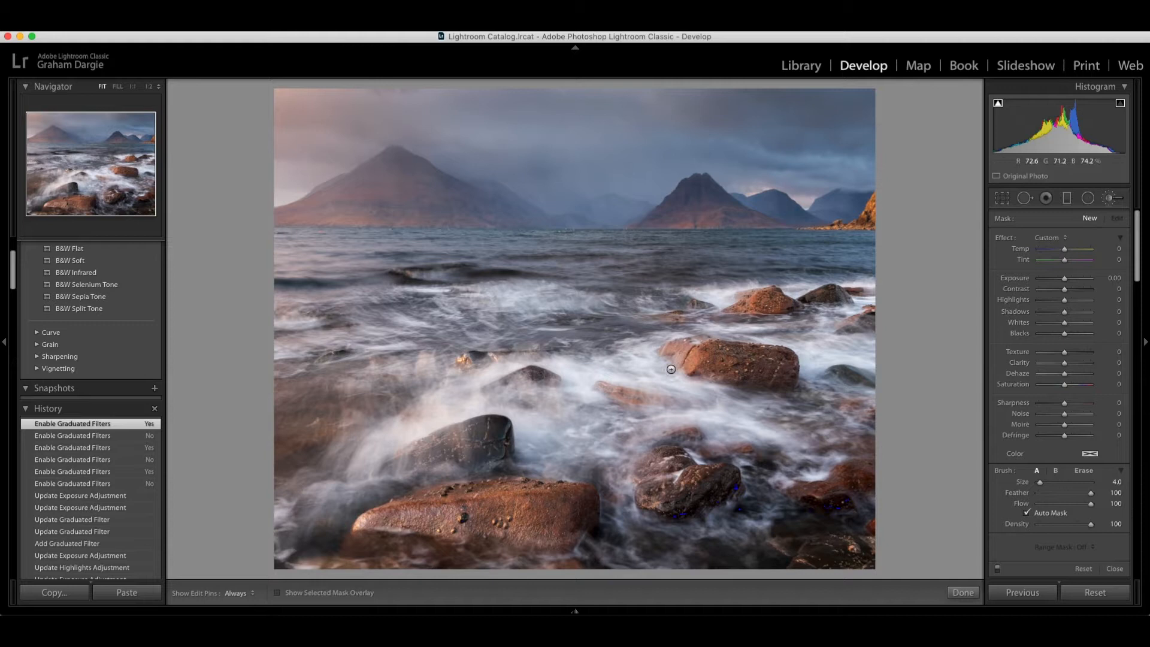
key("]")
key("h")
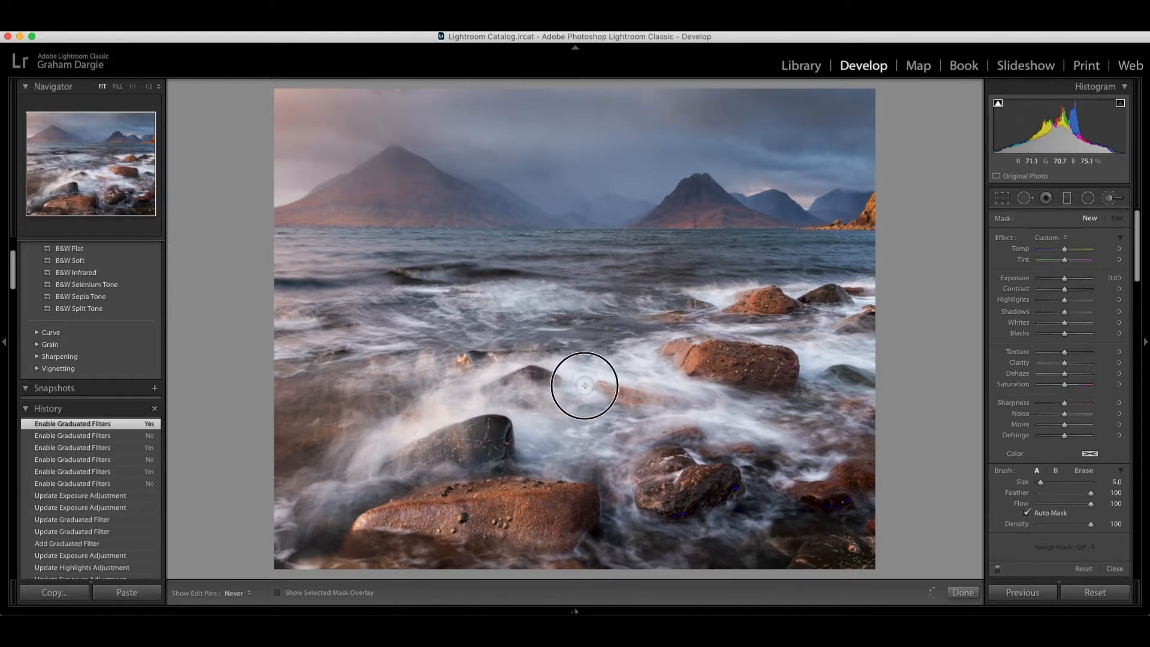
mouse_move(669, 388)
left_mouse_down()
mouse_move(590, 375)
mouse_move(582, 392)
left_mouse_up()
key("o")
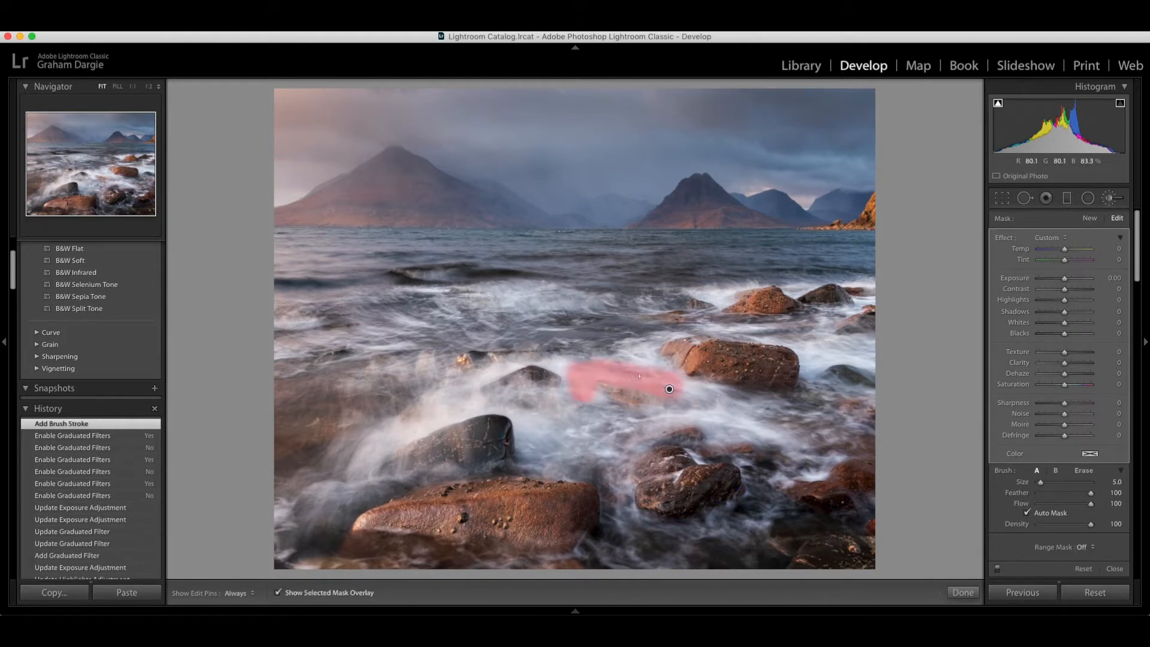
mouse_move(568, 368)
left_mouse_down()
mouse_move(561, 413)
mouse_move(541, 431)
mouse_move(495, 411)
left_mouse_up()
left_click_drag(398, 423, 511, 365)
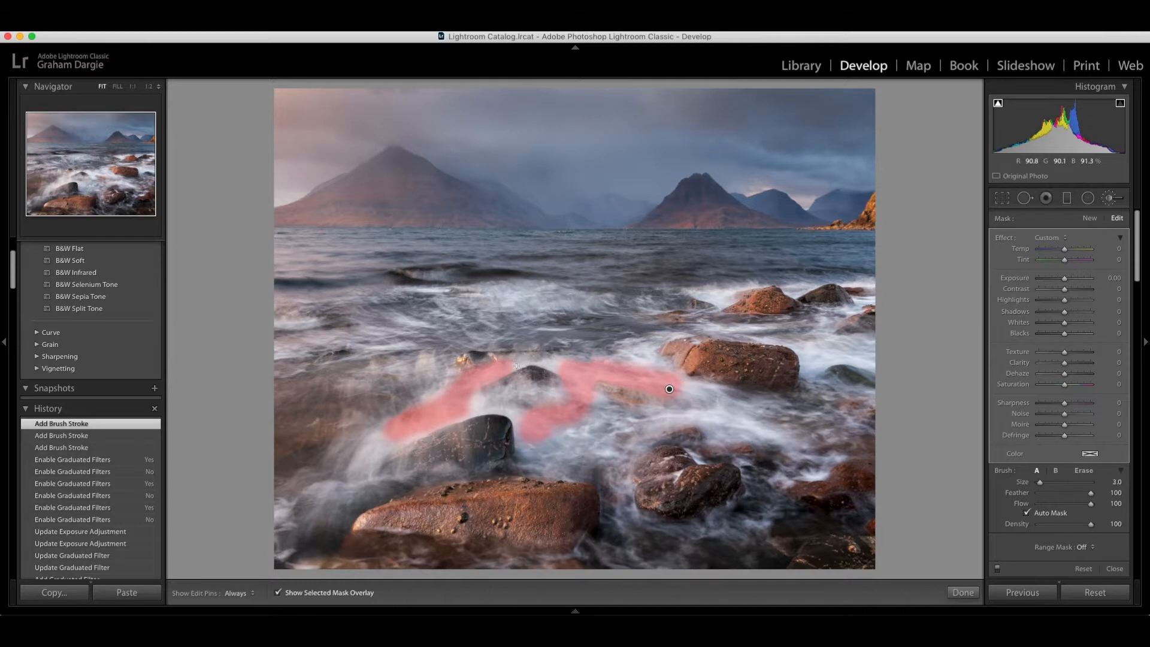
left_click_drag(521, 364, 577, 367)
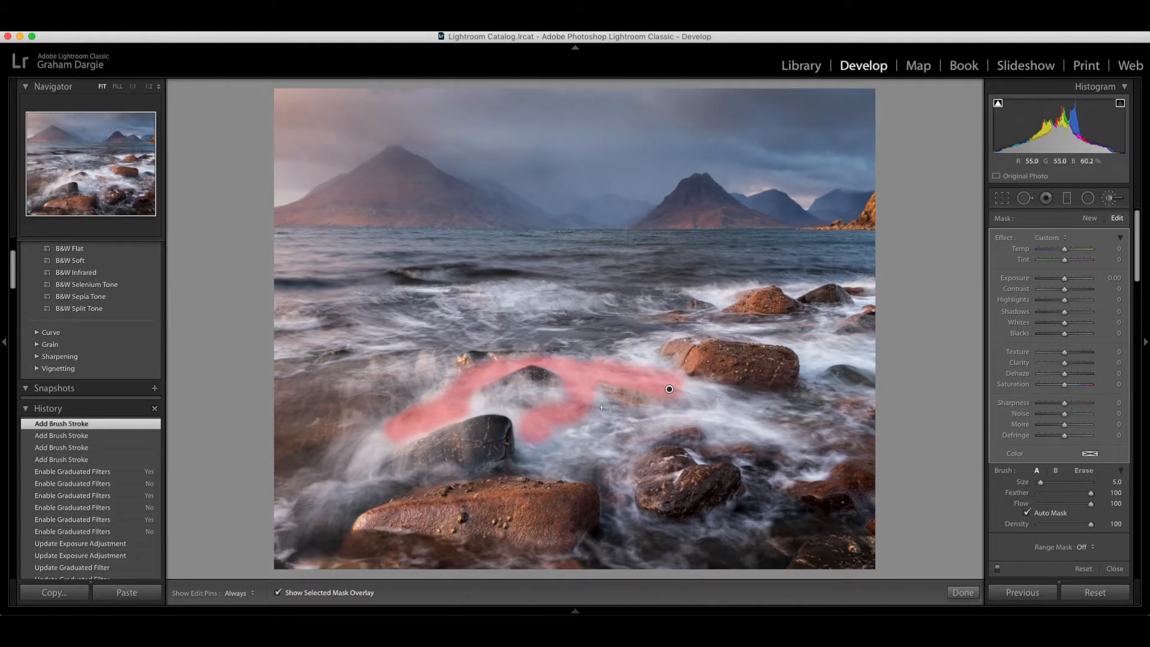
- Extend the brush mask over the bright water above the lower dark rock and beside the large brown rock at the photo's right edge
key("h")
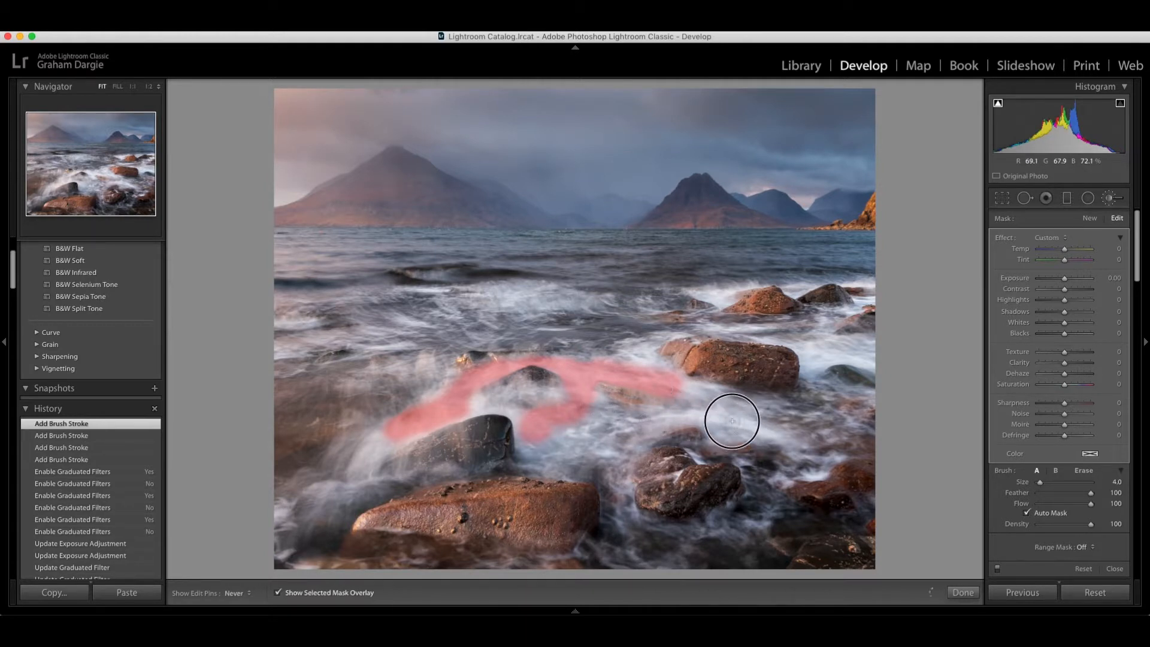
left_click_drag(664, 415, 735, 422)
key("h")
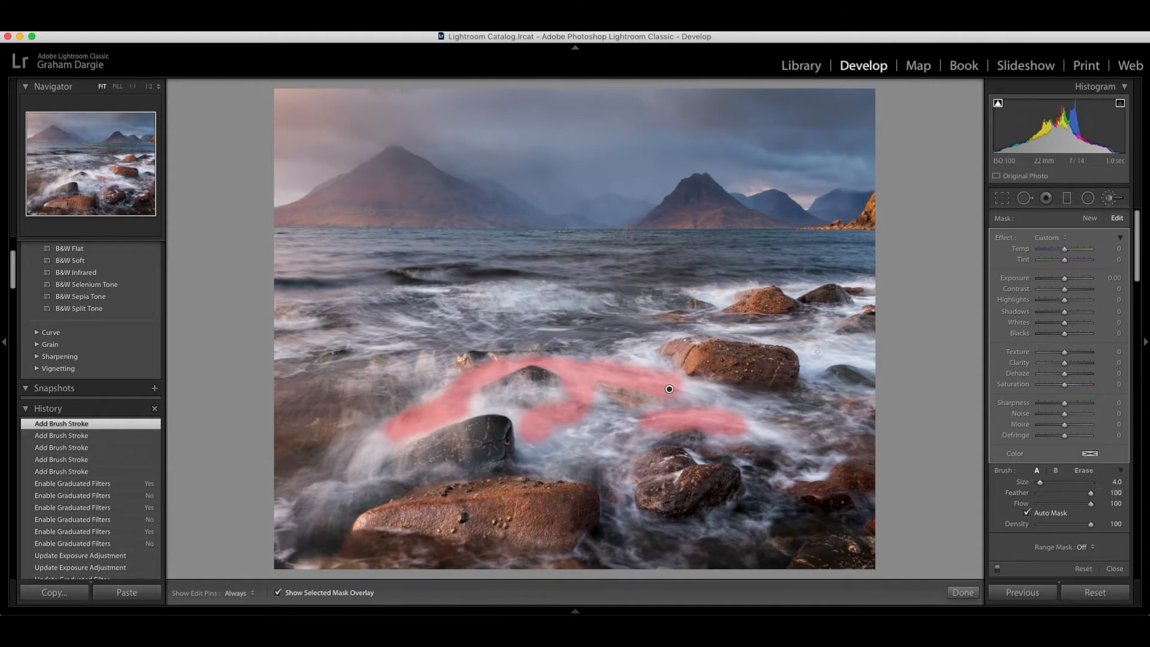
key("h")
left_click_drag(800, 339, 869, 343)
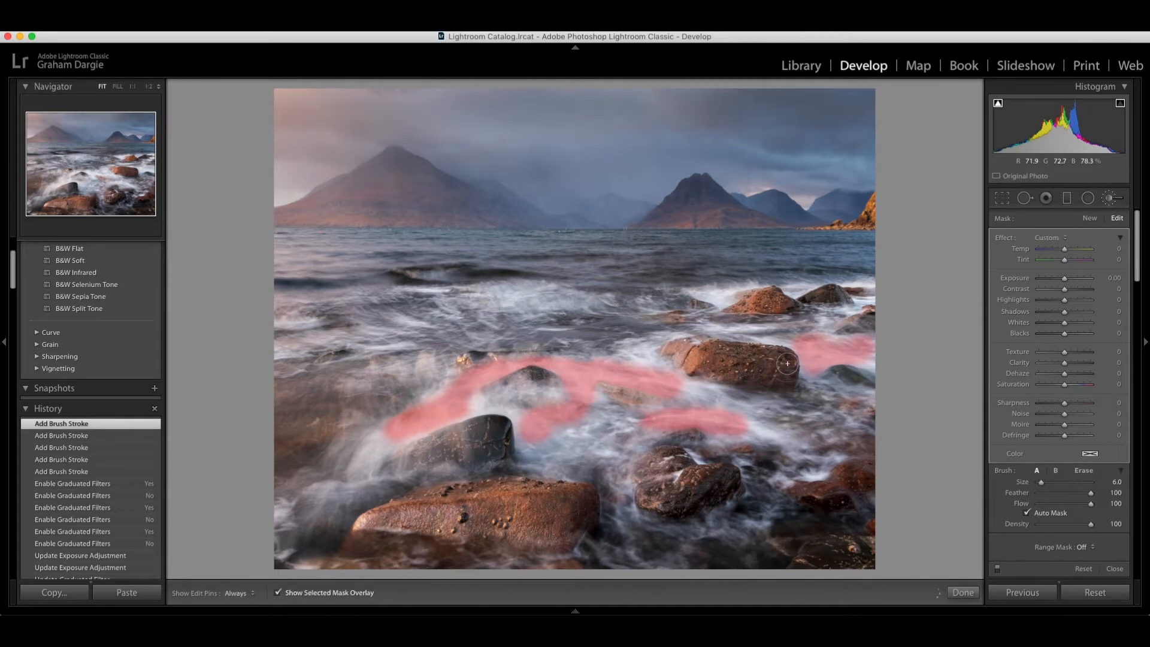
key("h")
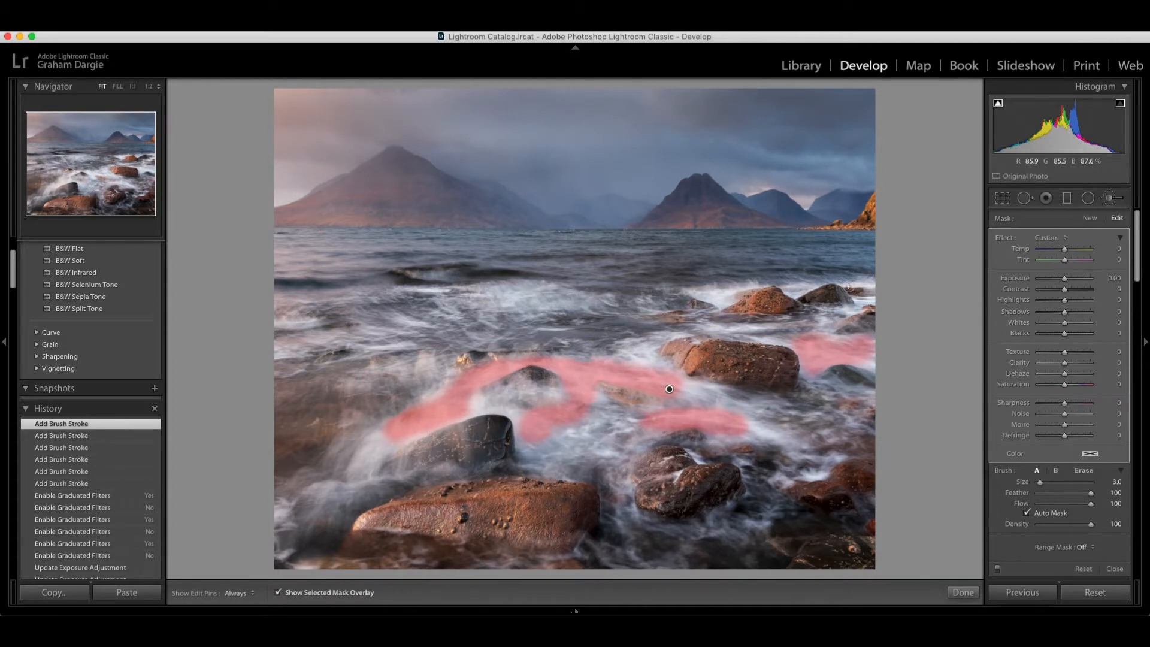
- Add smaller brush strokes on the bright water around the distant rocks and between the central rocks, and hide the mask overlay
mouse_move(848, 286)
left_mouse_down()
mouse_move(869, 283)
mouse_move(793, 293)
left_mouse_up()
key("alt")
left_click_drag(814, 296, 812, 307)
left_click_drag(726, 303, 717, 296)
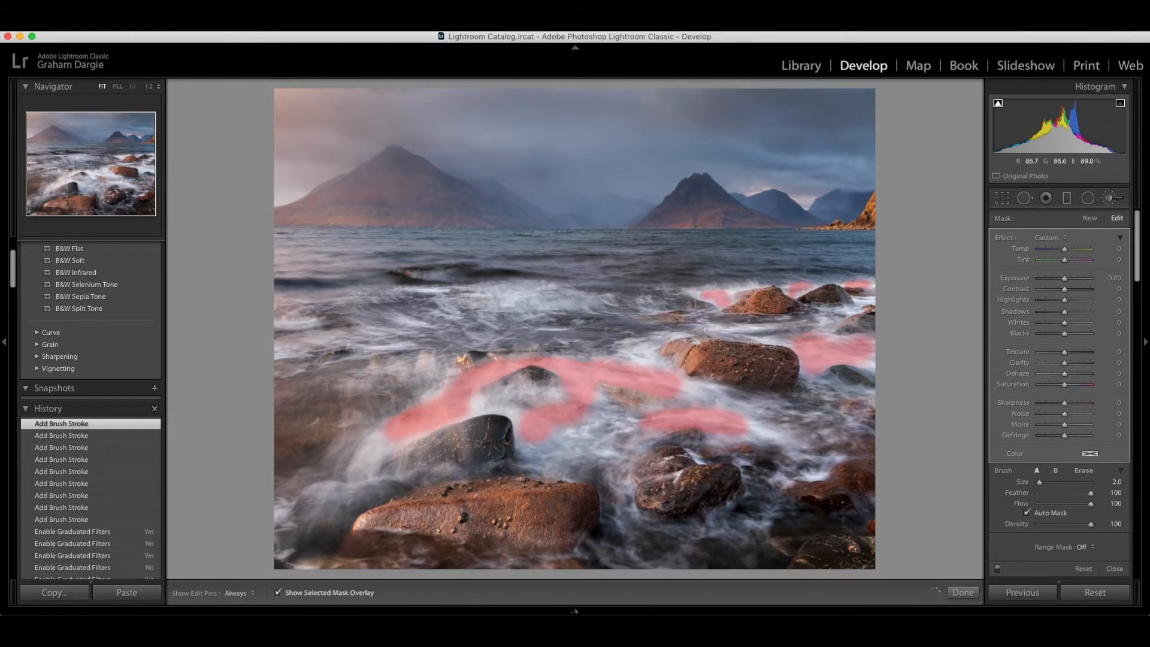
key("h")
left_click(473, 409)
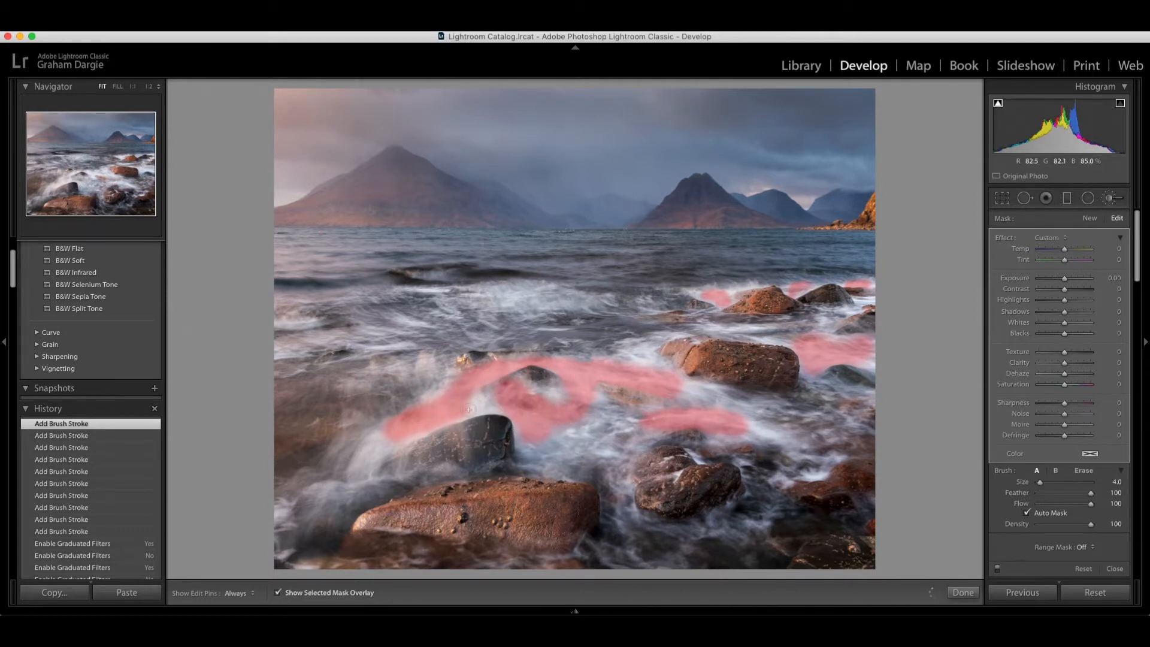
key("o")
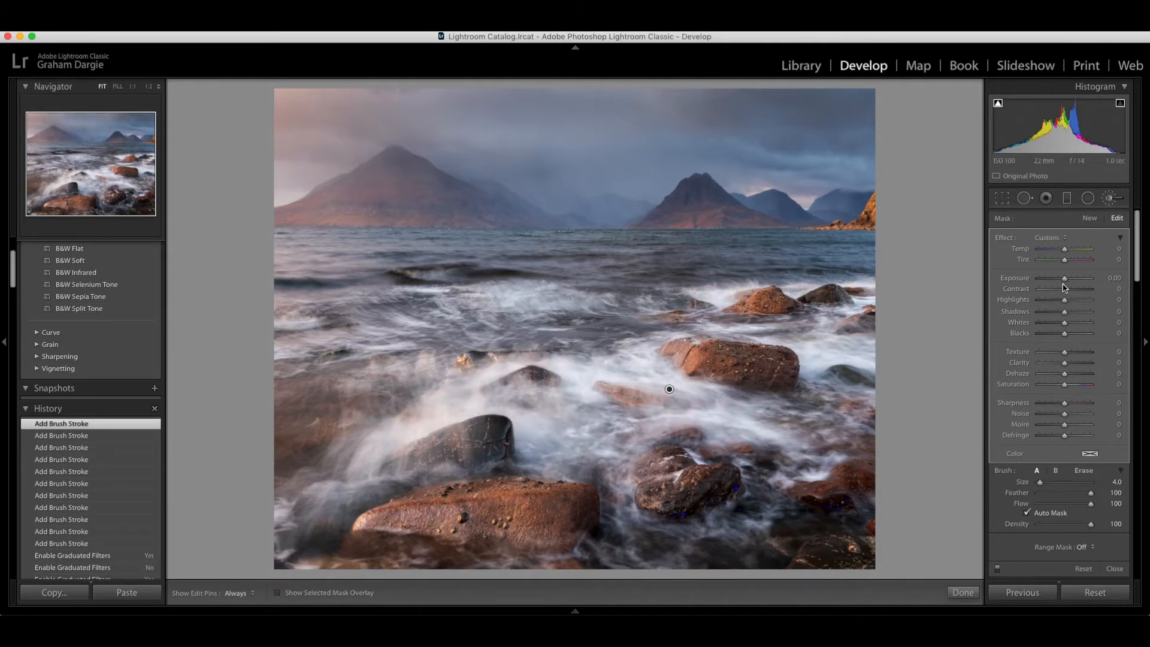
- Try the brush mask's Exposure at −2.12, reset it to 0, and set Highlights to −100 and Whites to −14
left_click_drag(1064, 279, 1052, 281)
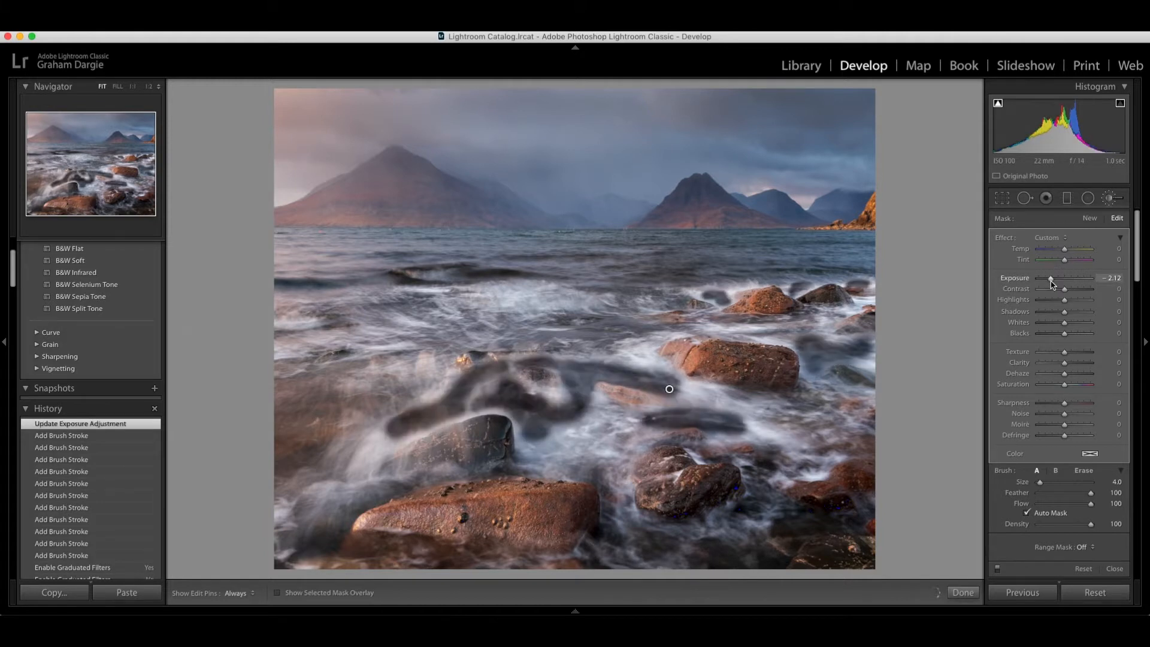
double_click(1052, 283)
left_click(1066, 302)
mouse_move(1066, 301)
left_mouse_down()
mouse_move(1019, 302)
mouse_move(1060, 326)
left_mouse_up()
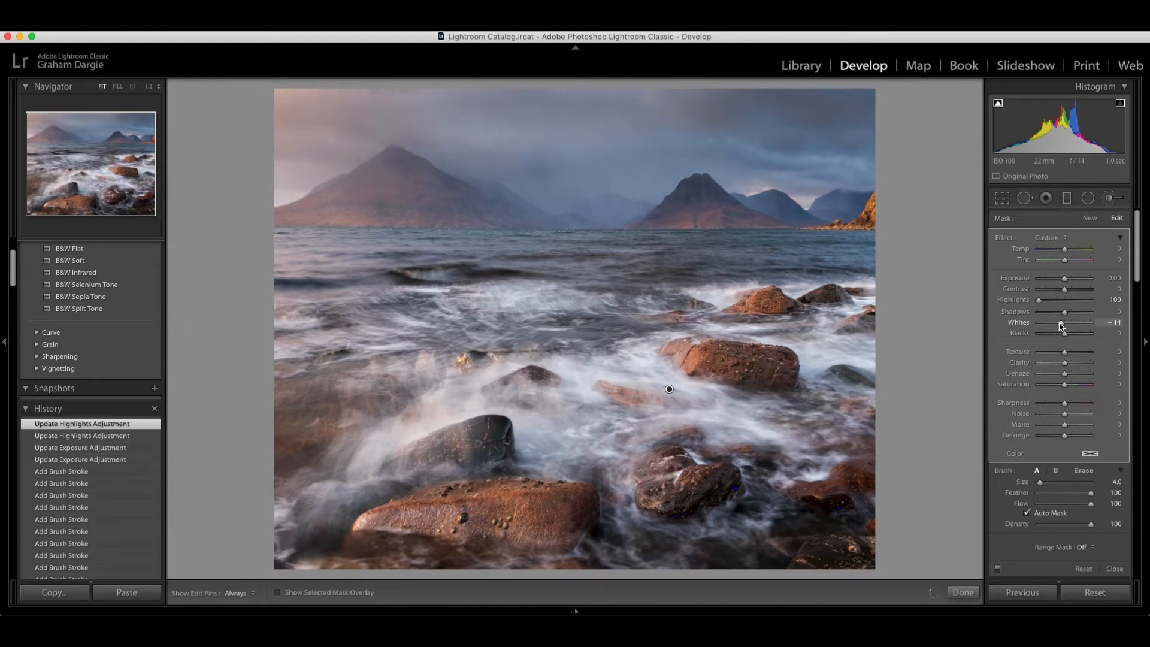
- Compare the water with and without the brush adjustments, leave them enabled, and finish the brush editing
left_click(997, 569)
left_click(997, 569)
left_click(997, 569)
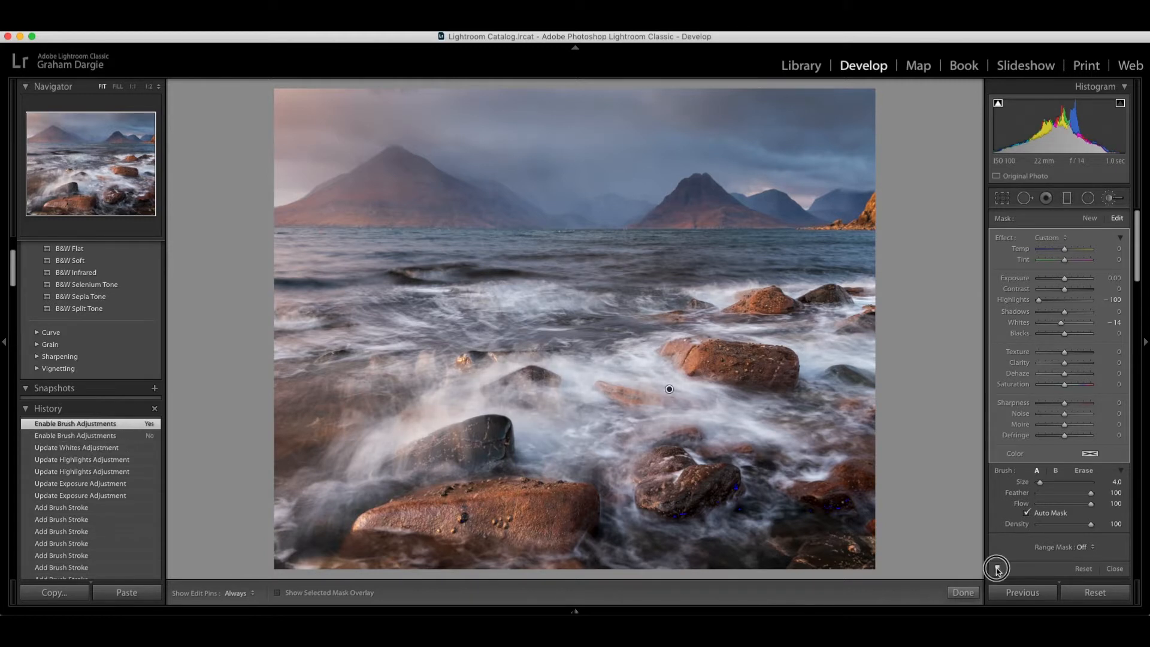
left_click(997, 569)
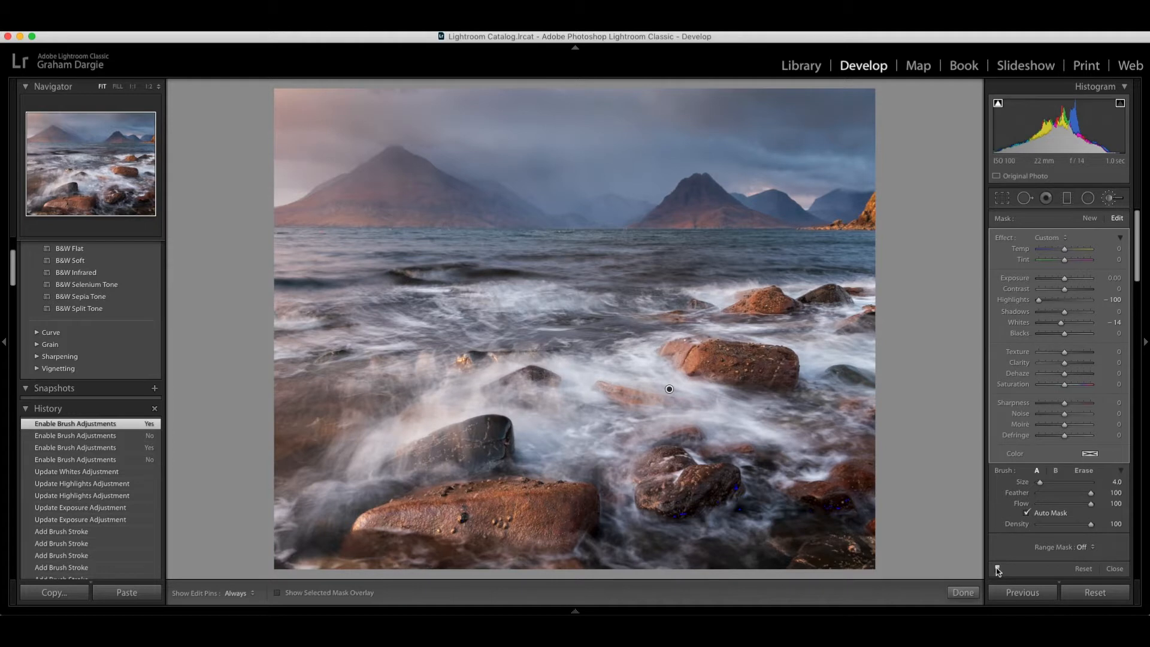
left_click(997, 569)
left_click(997, 569)
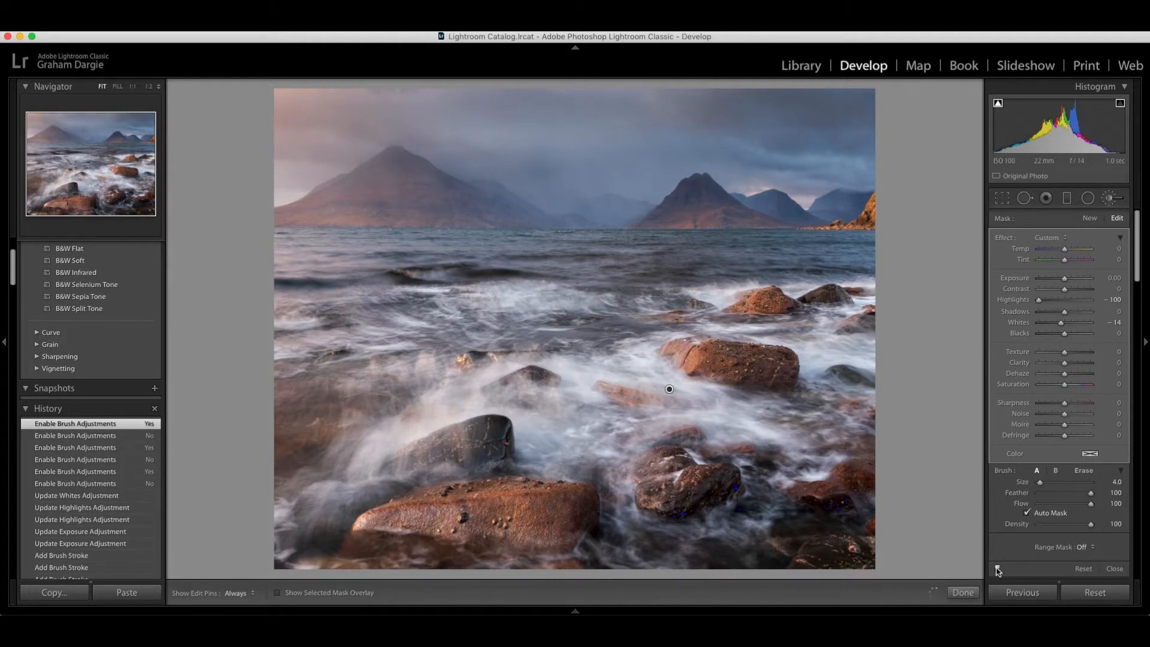
left_click(962, 592)
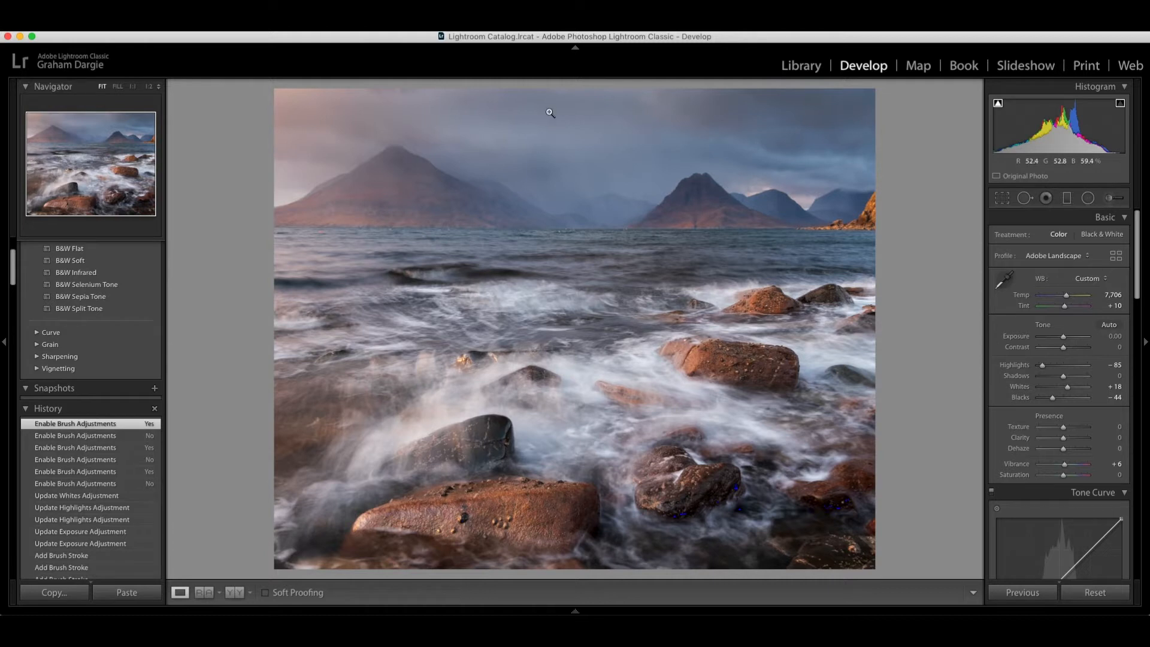
- Heal the dust spot near the sky's upper edge with a size 40 Spot Removal brush, and finish the spot editing
left_click(345, 120)
left_click_drag(674, 260, 428, 247)
left_click_drag(571, 249, 623, 296)
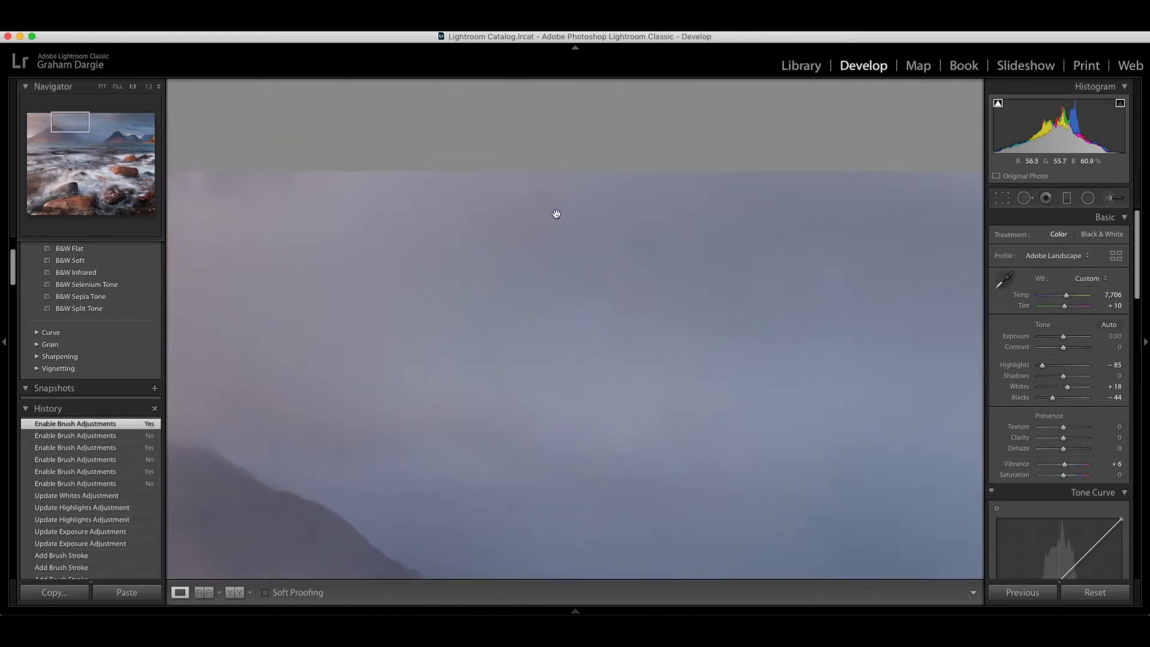
left_click(1025, 198)
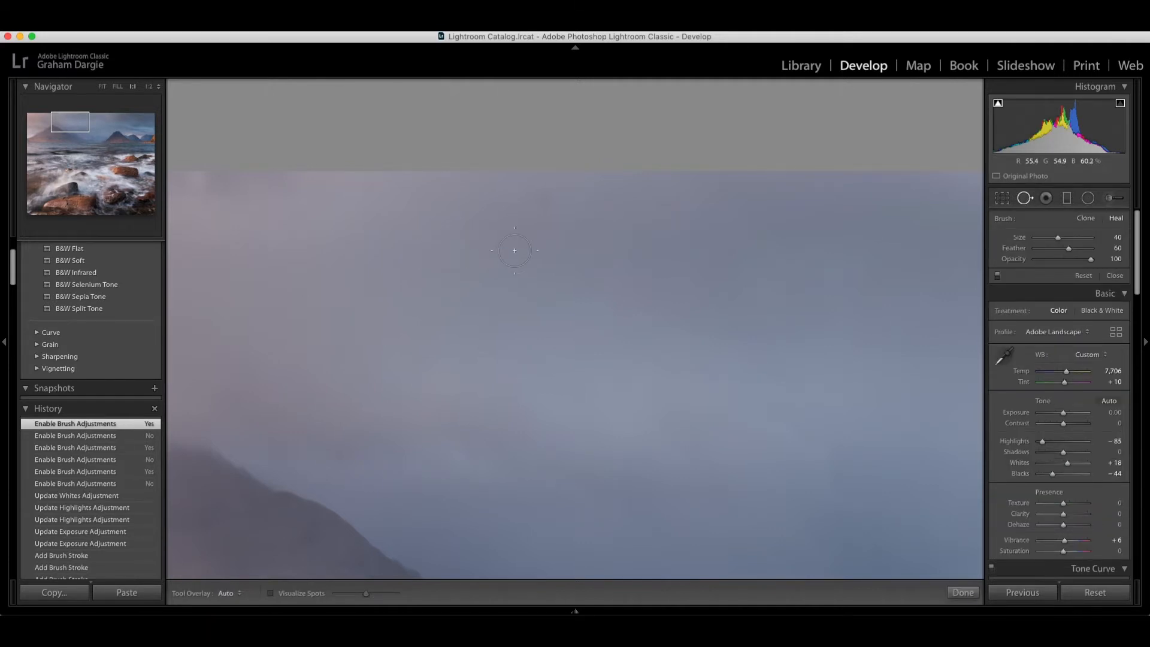
left_click(543, 197)
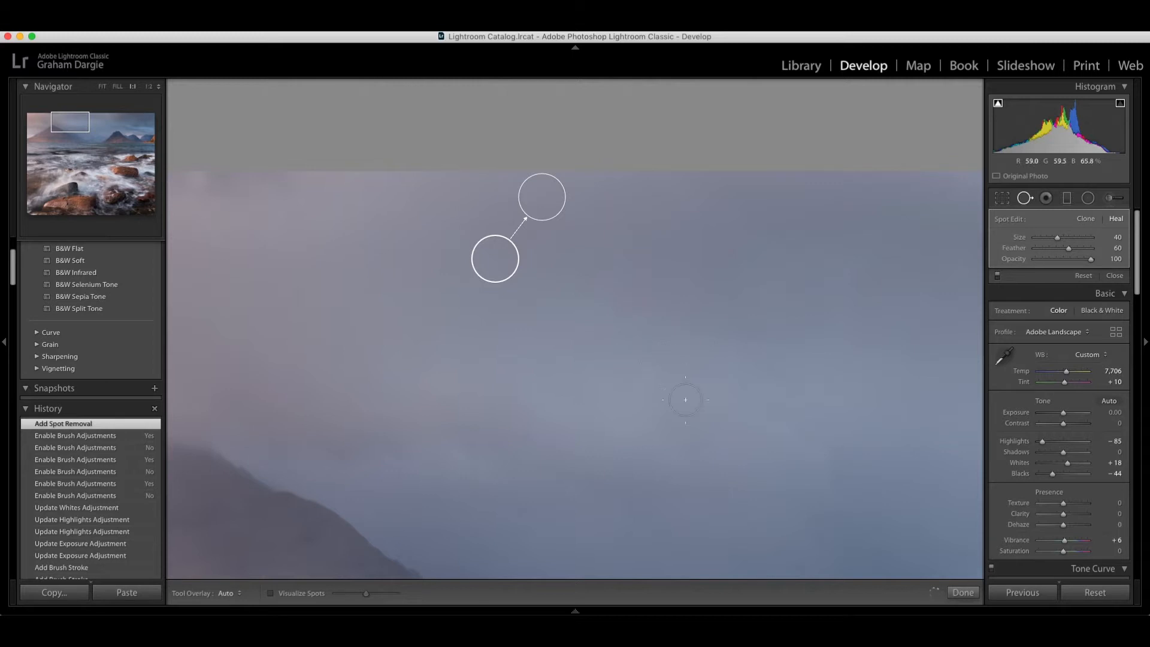
left_click(962, 593)
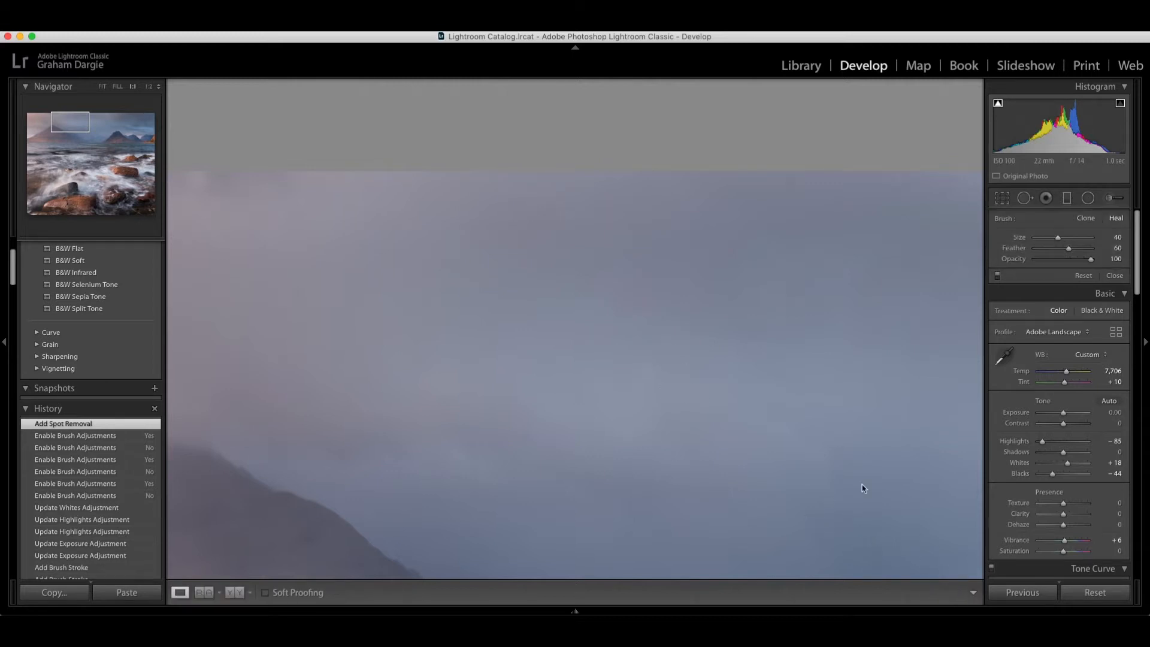
- Heal the two dust spots in the upper middle of the sky with a size 48 Spot Removal brush, and finish the spot editing
left_click_drag(726, 226, 451, 240)
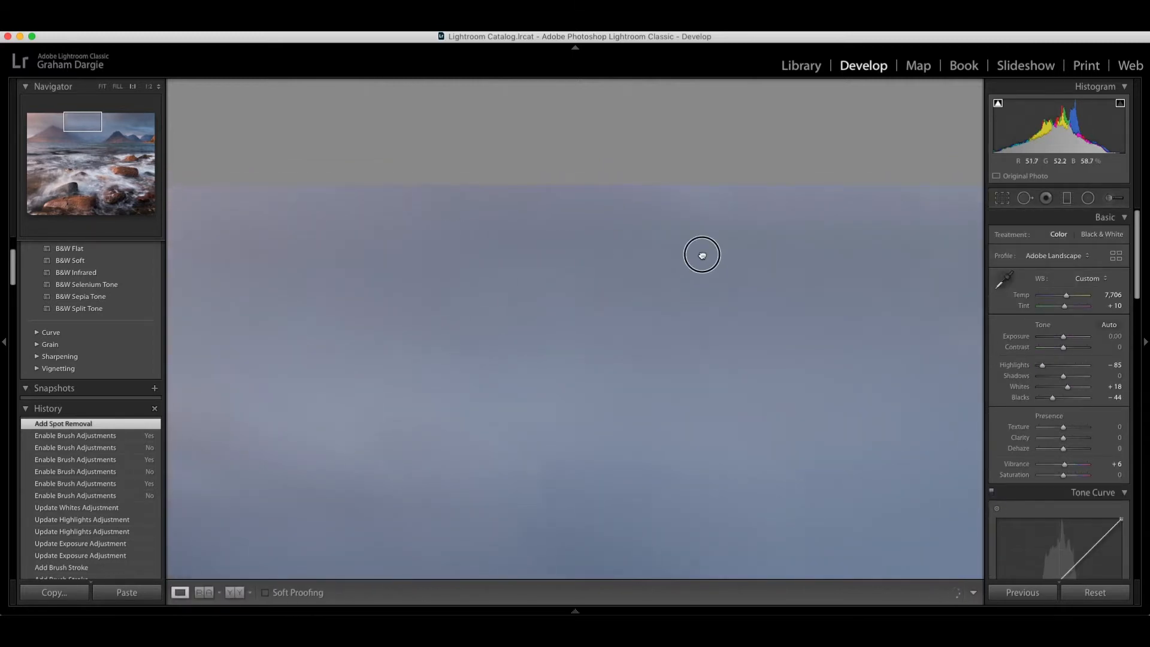
left_click_drag(700, 251, 534, 233)
left_click(1030, 198)
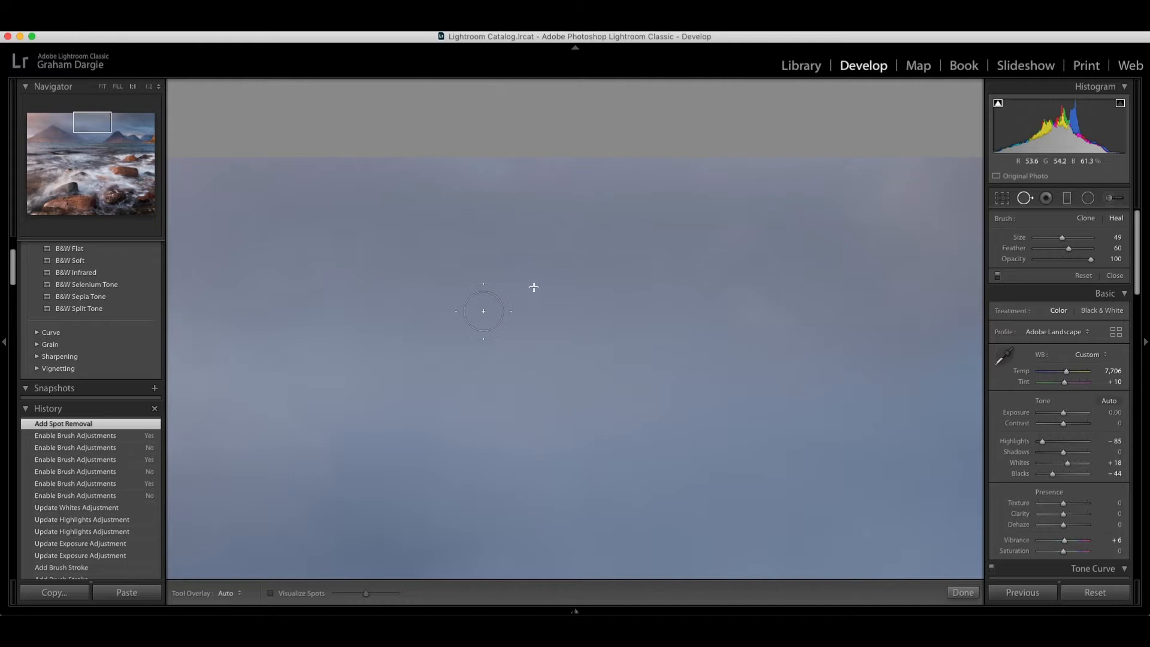
left_click(484, 310)
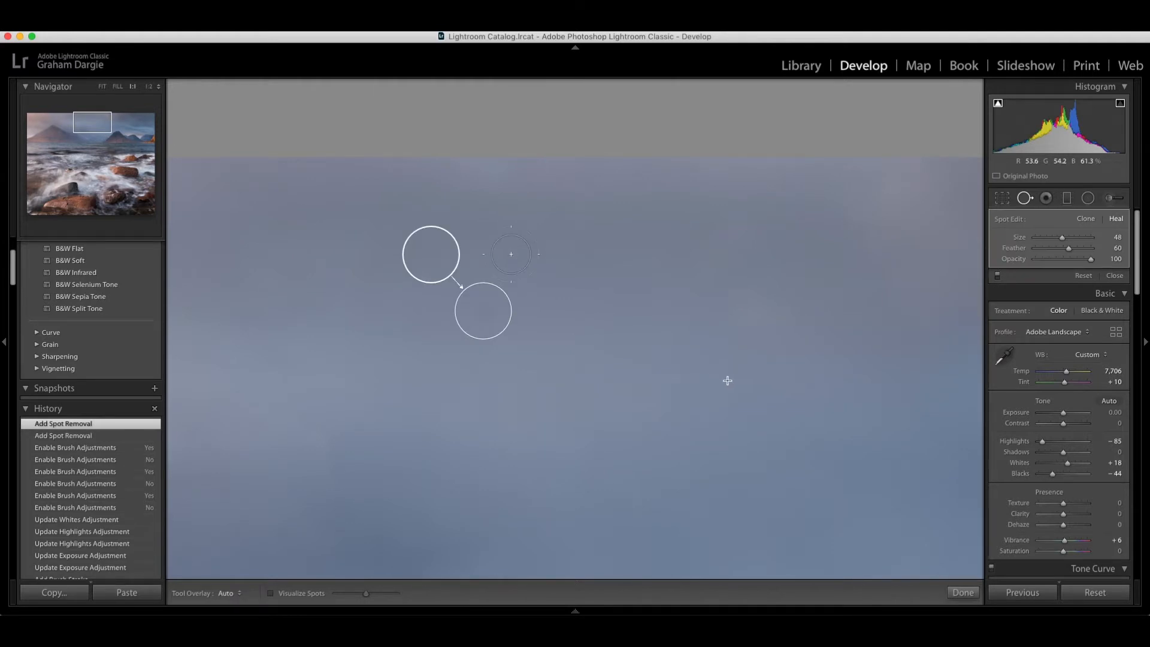
left_click(510, 253)
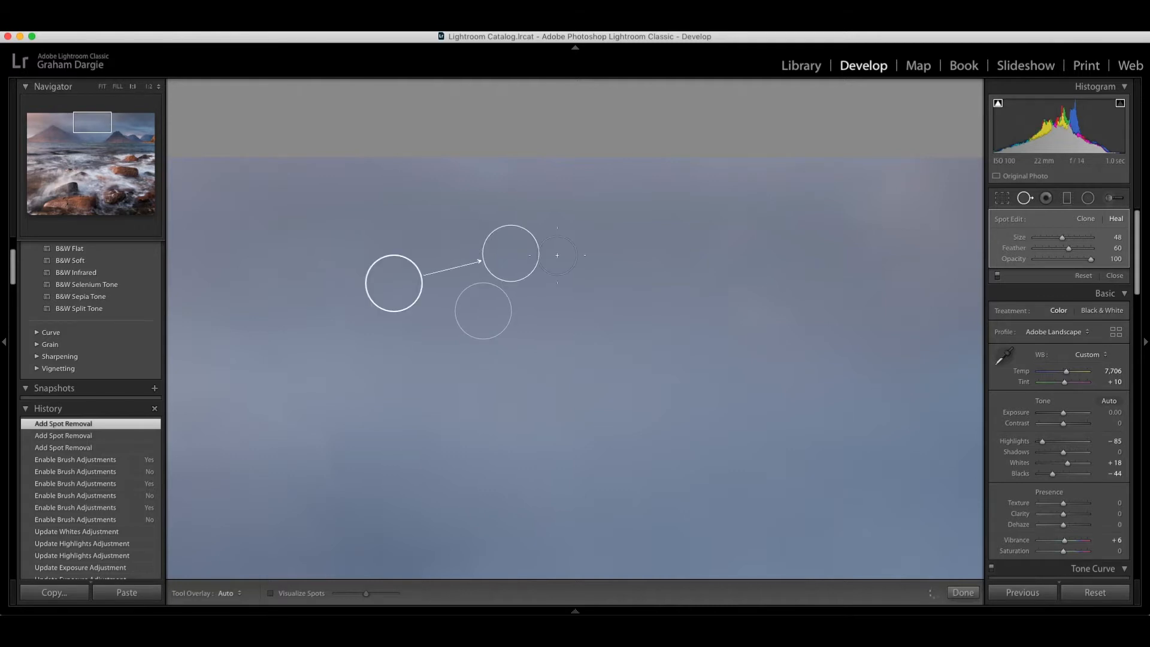
key("q")
- Inspect the rest of the sky, the mountains and the horizon waterline up close for remaining spots and distractions
left_click_drag(811, 331, 341, 308)
left_click_drag(728, 322, 564, 313)
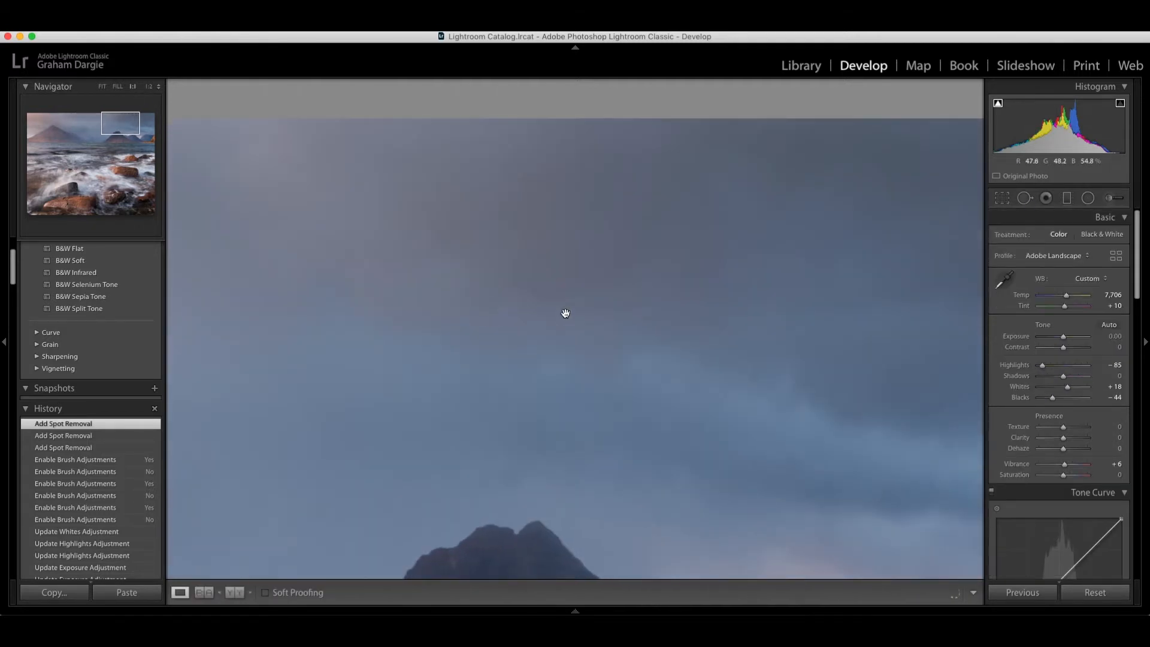
left_click_drag(636, 349, 513, 310)
left_click_drag(768, 317, 518, 372)
left_click_drag(628, 564, 734, 239)
left_click_drag(618, 311, 706, 315)
left_click_drag(489, 311, 707, 318)
left_click_drag(580, 329, 620, 264)
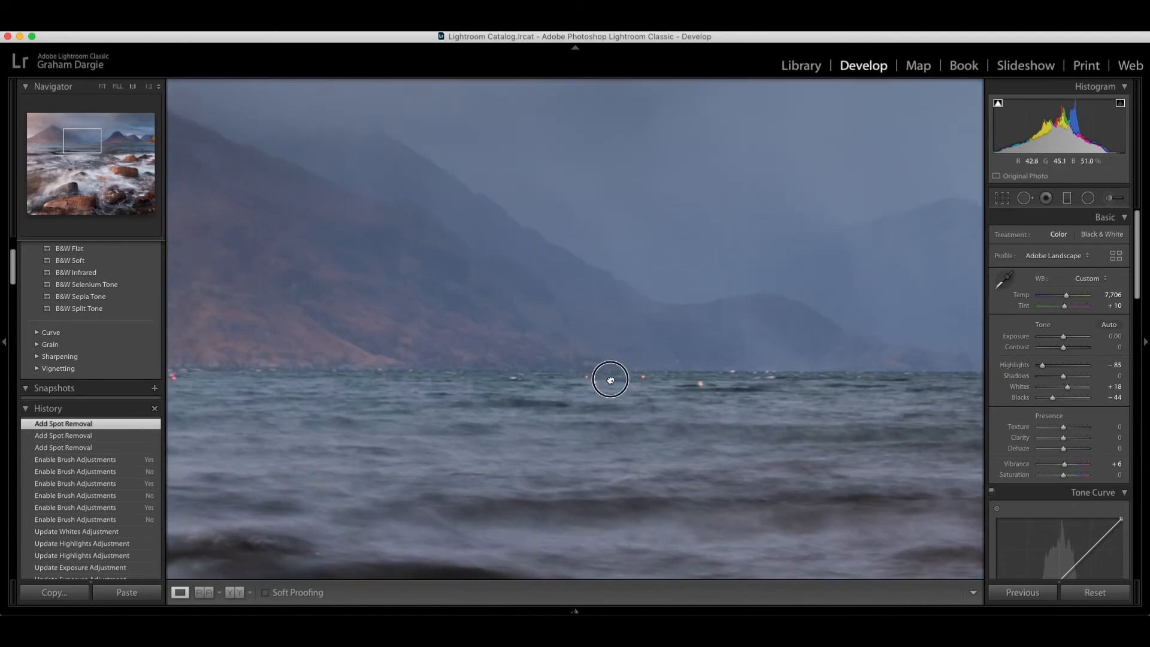
left_click_drag(609, 379, 781, 377)
left_click_drag(266, 370, 616, 349)
left_click_drag(543, 343, 762, 359)
left_click_drag(419, 386, 687, 401)
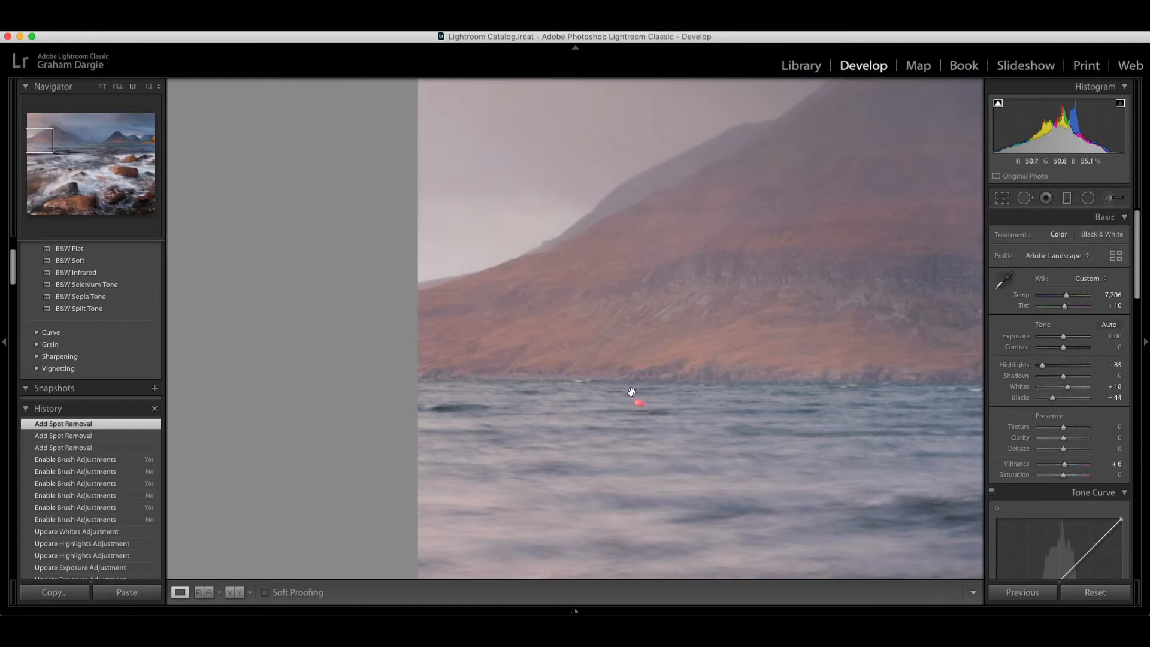
- Heal the pink buoy on the water below the large mountain at size 24, and reposition its sample source on the nearby water
left_click(1024, 200)
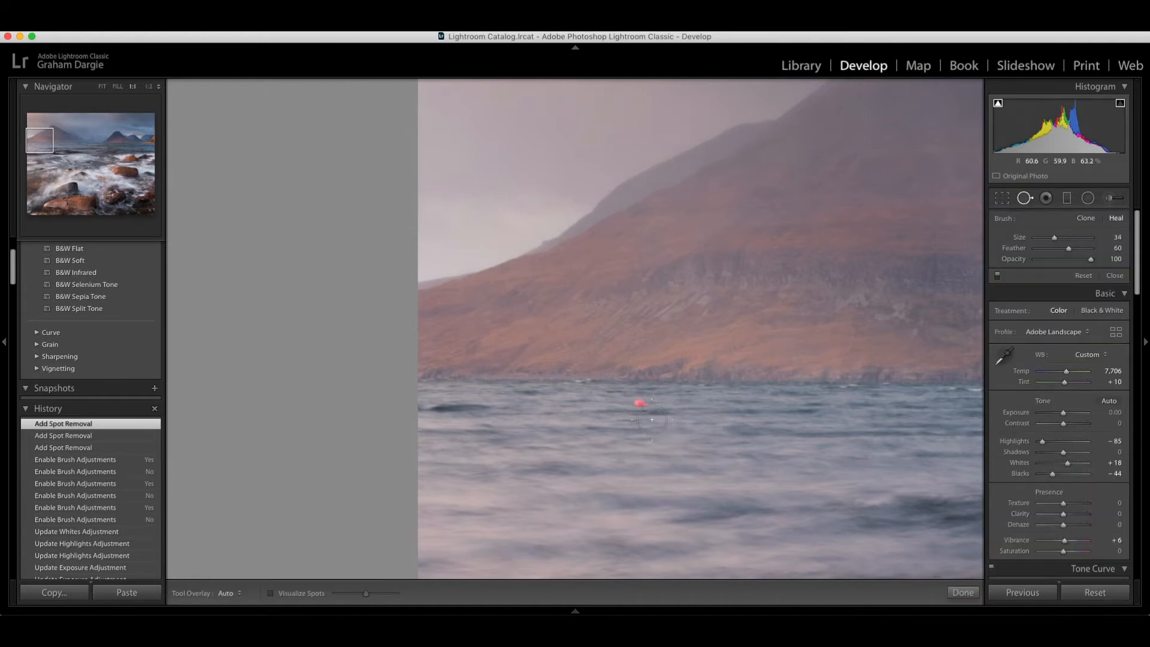
left_click(640, 403)
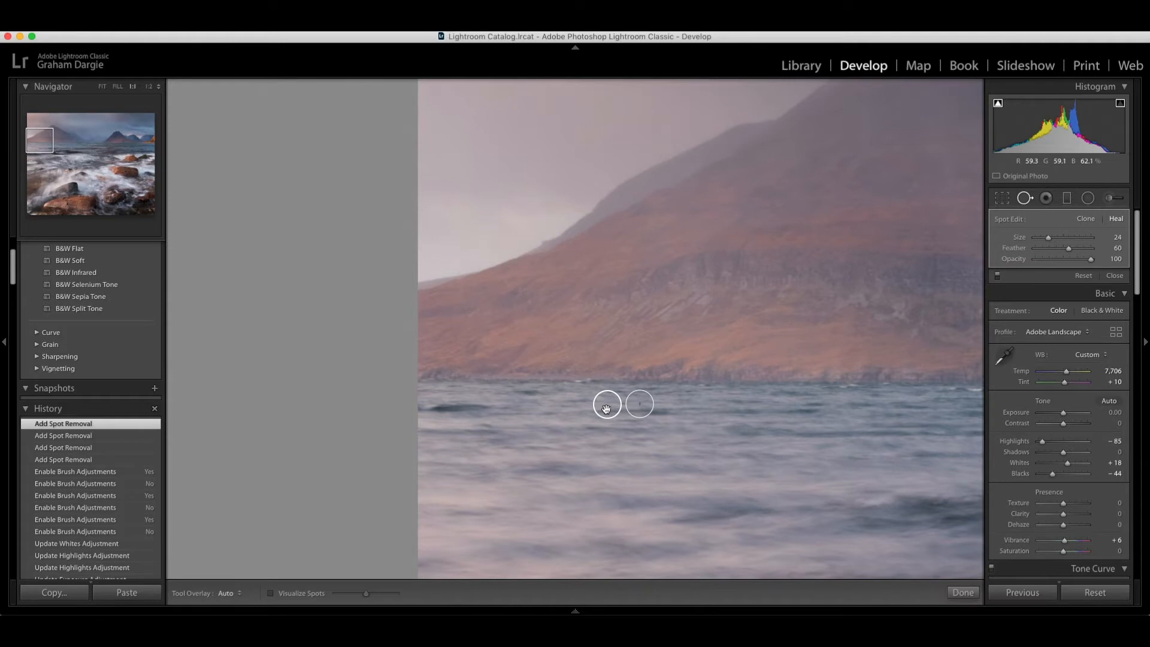
key("h")
key("h")
left_click_drag(607, 404, 666, 483)
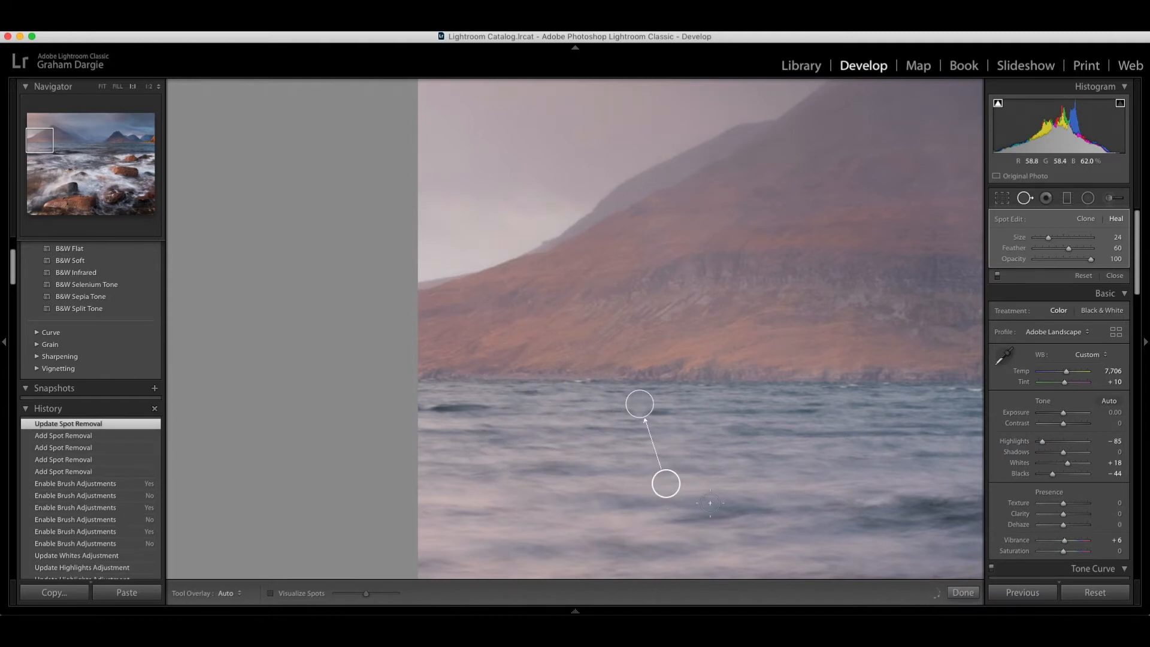
left_click_drag(668, 487, 592, 410)
key("h")
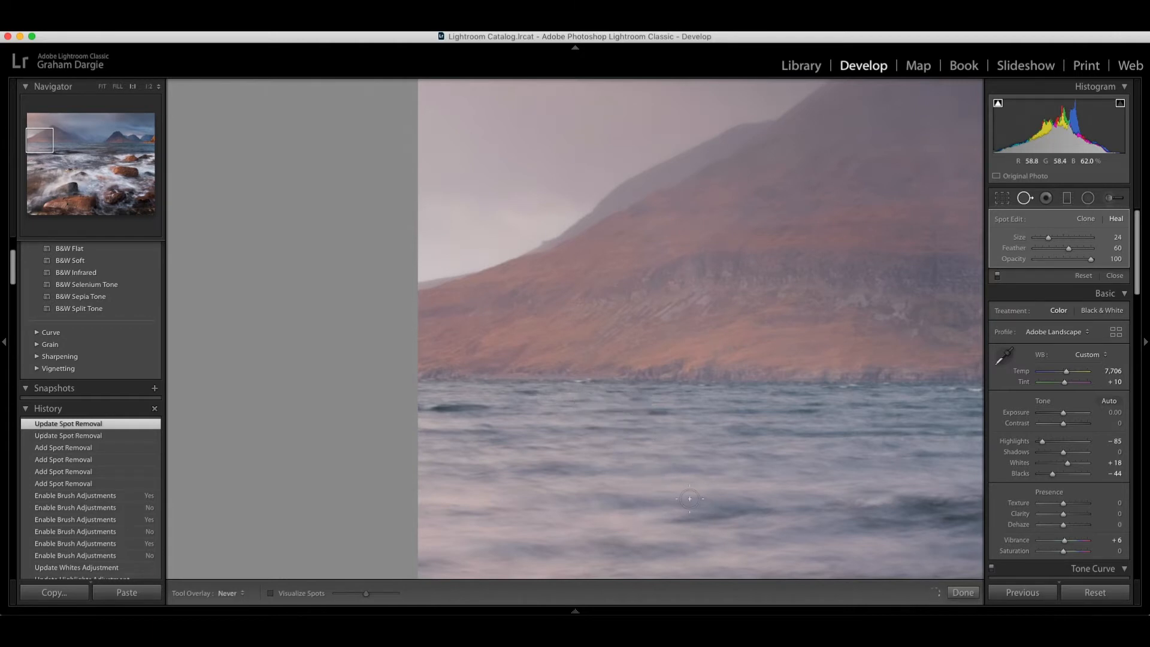
key("h")
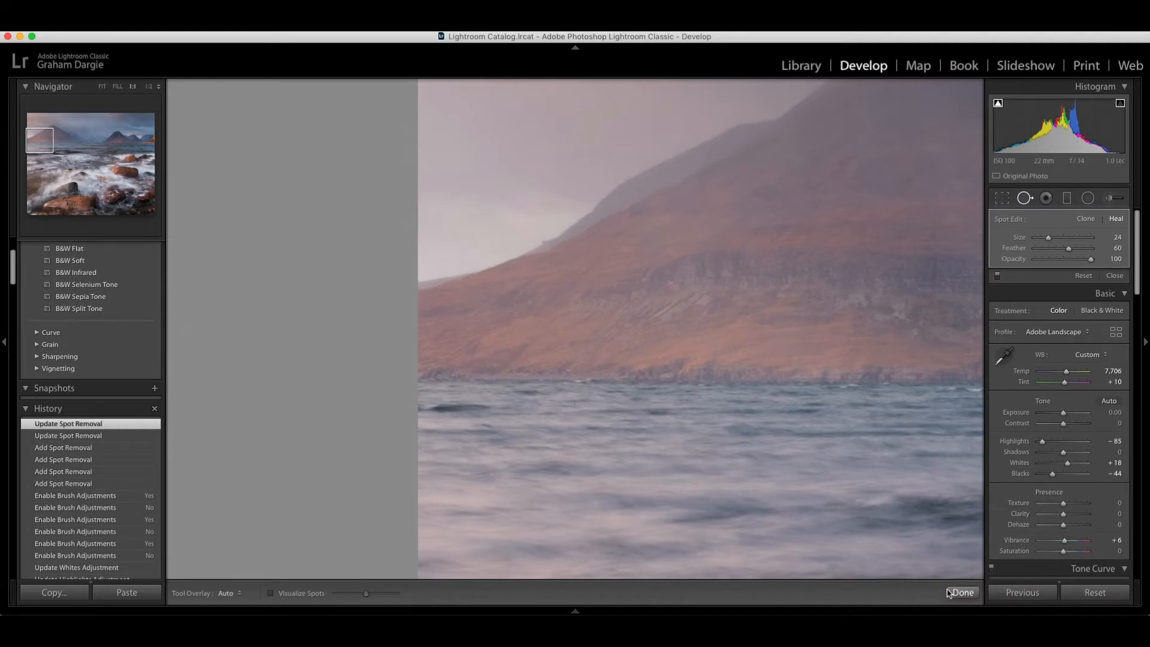
- Compare the photo with and without spot removal, leave it enabled, and finish the spot editing with the whole photo in view
left_click(998, 277)
left_click(997, 276)
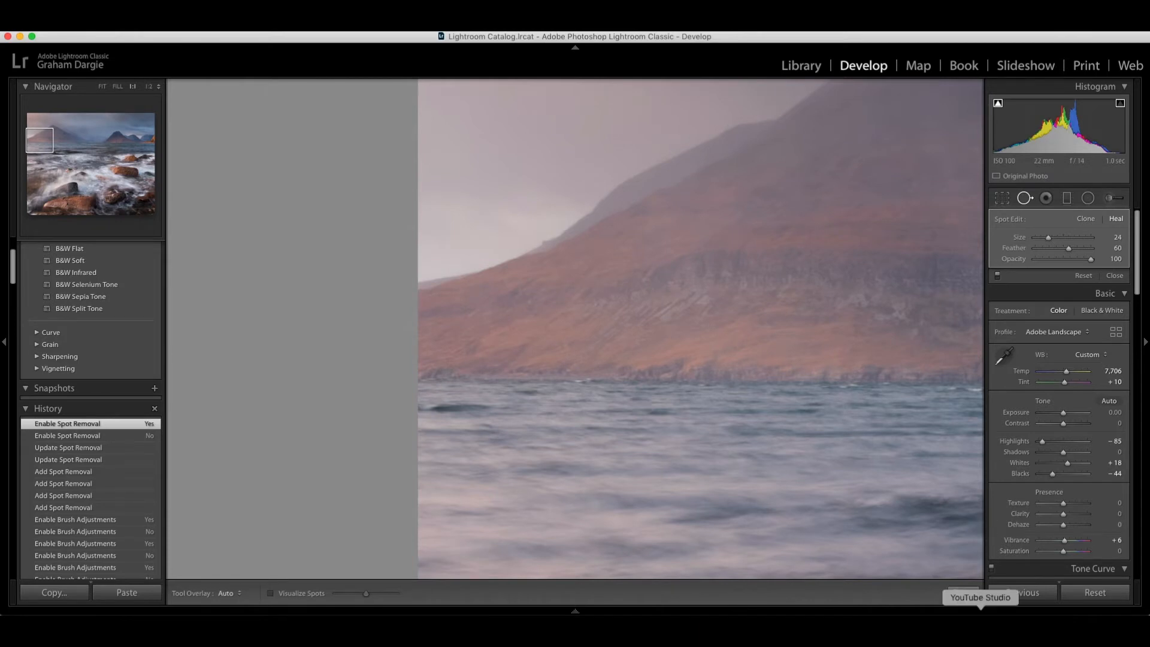
left_click(961, 594)
left_click(731, 452)
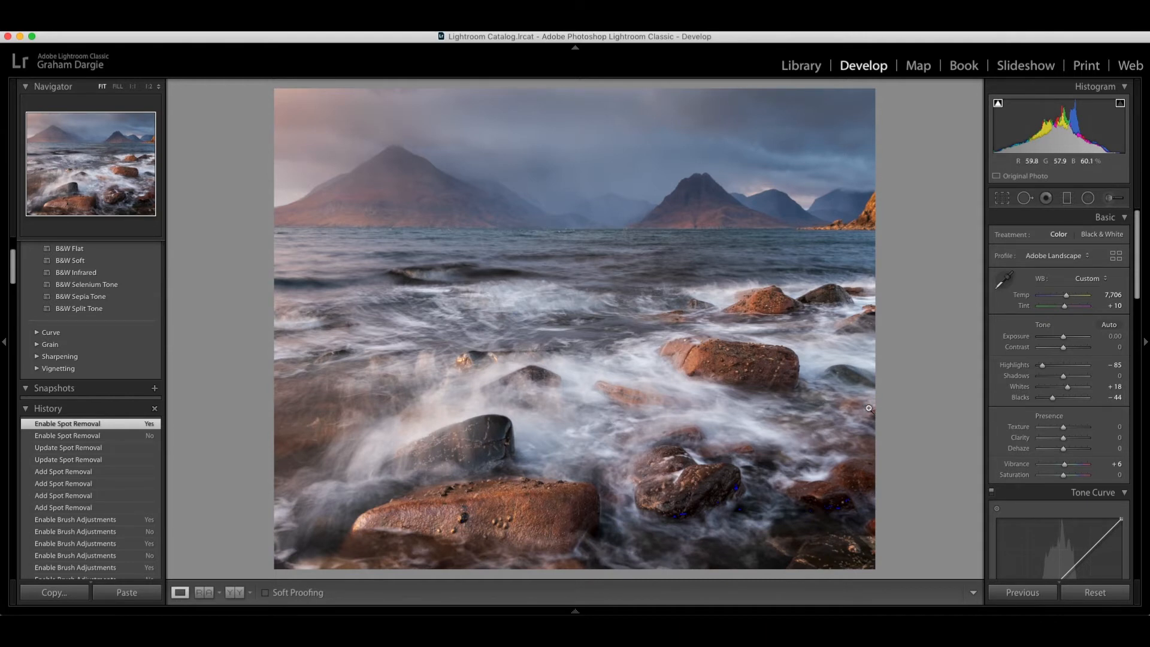
- Try a post-crop vignette with Amount −93, Midpoint 0, Feather 0 and Roundness +100, reset Amount and Roundness, and hide the shadow clipping warning
scroll(1064, 366, "down", 3)
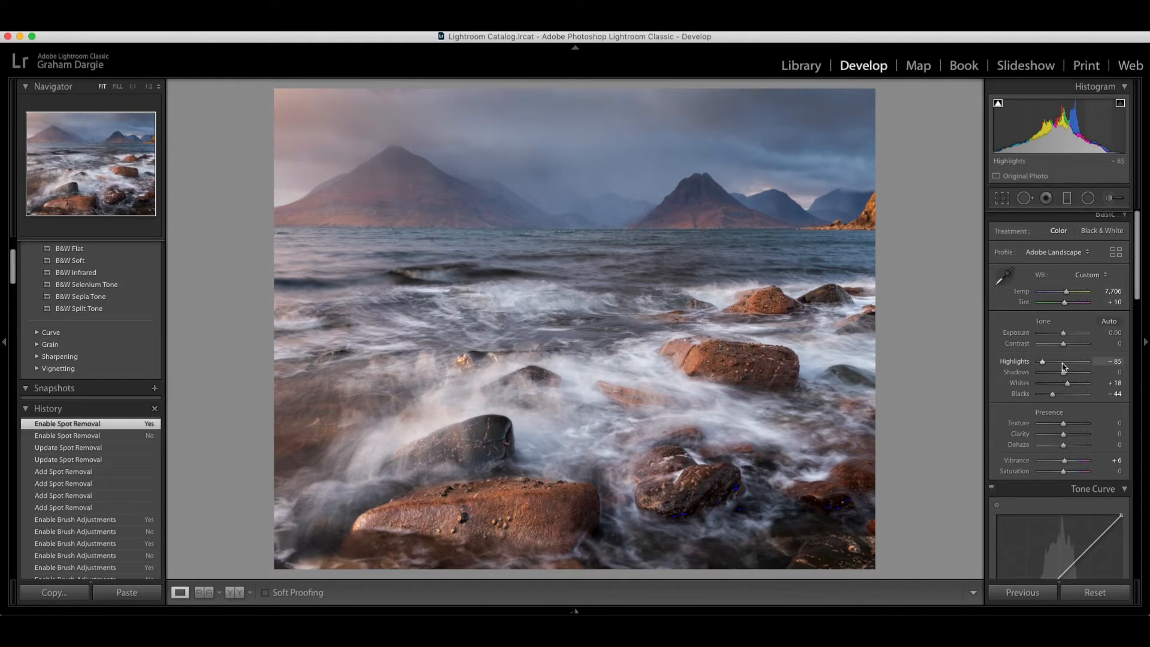
scroll(1063, 367, "down", 20)
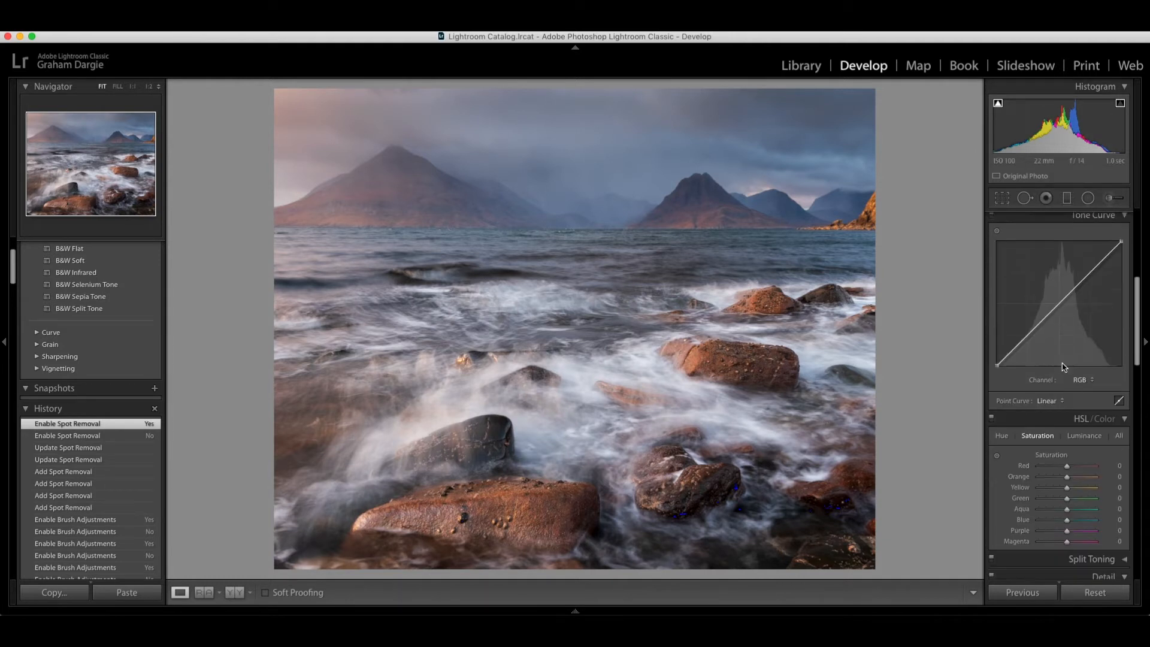
scroll(1063, 367, "down", 12)
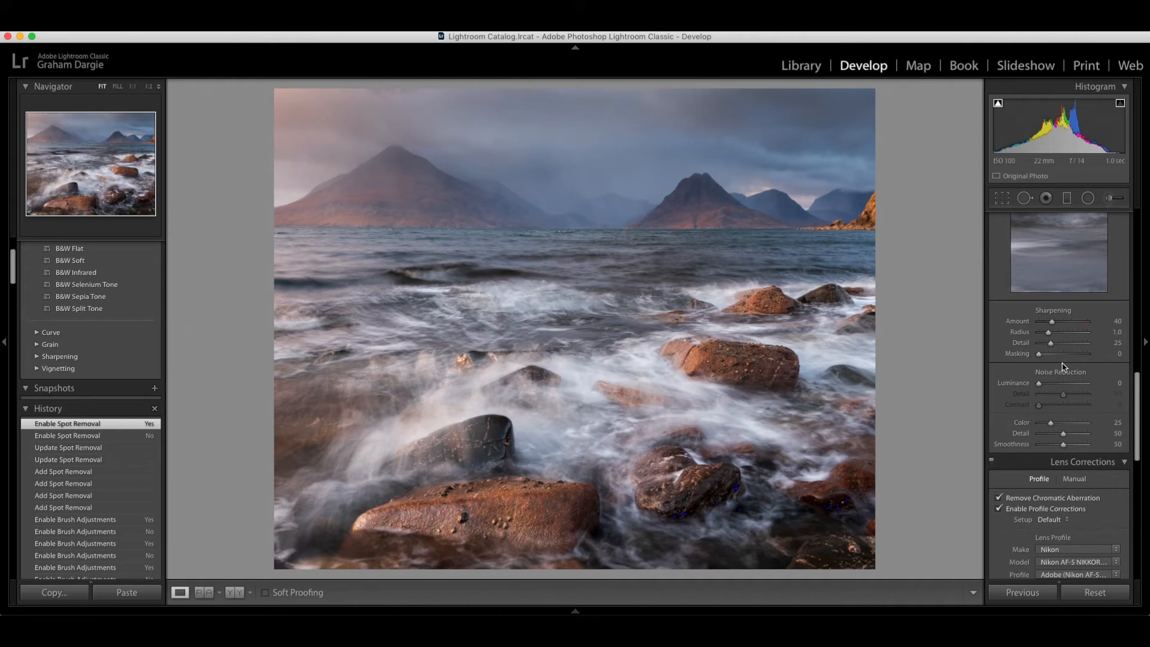
scroll(1064, 366, "down", 12)
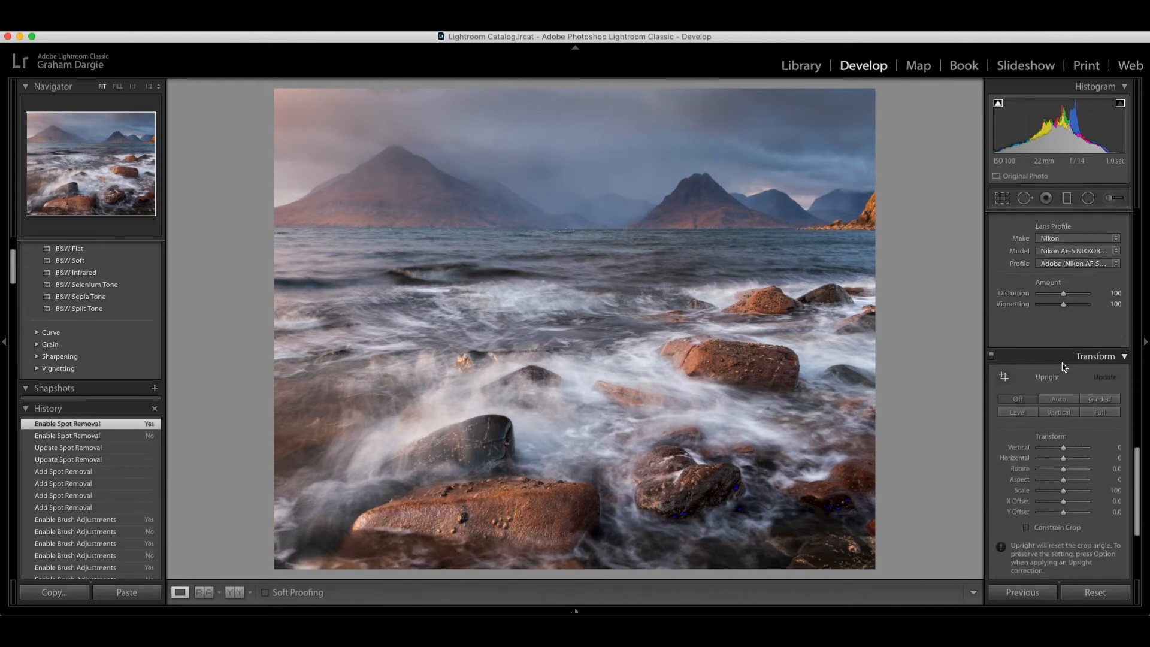
scroll(1062, 443, "down", 3)
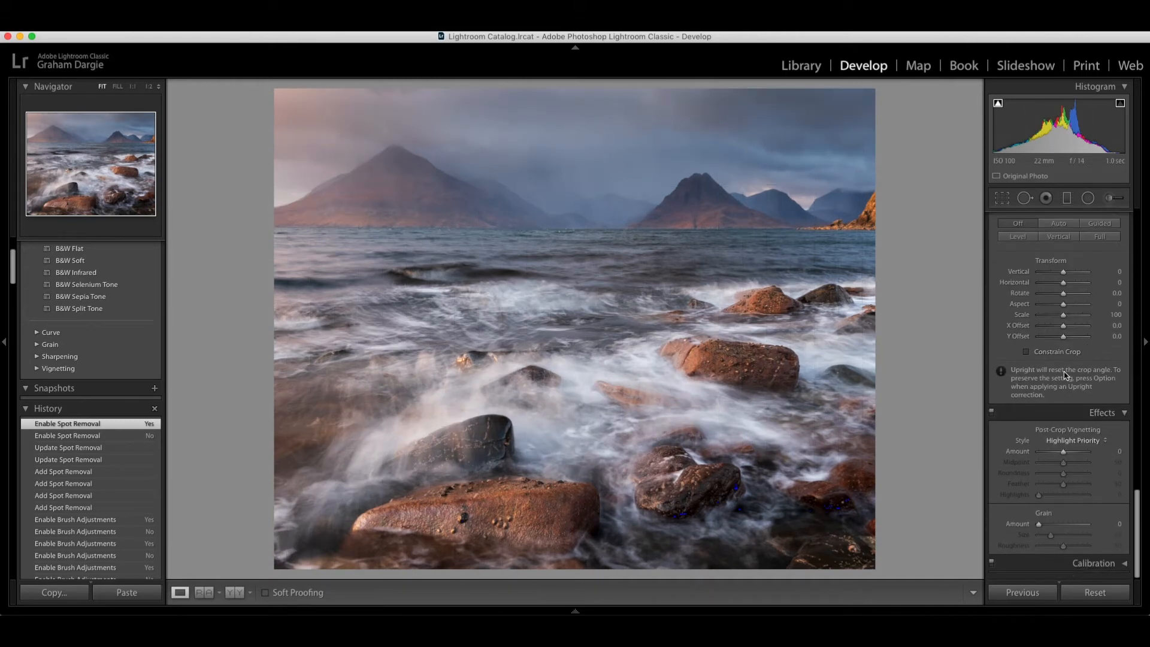
left_click_drag(1061, 455, 1058, 455)
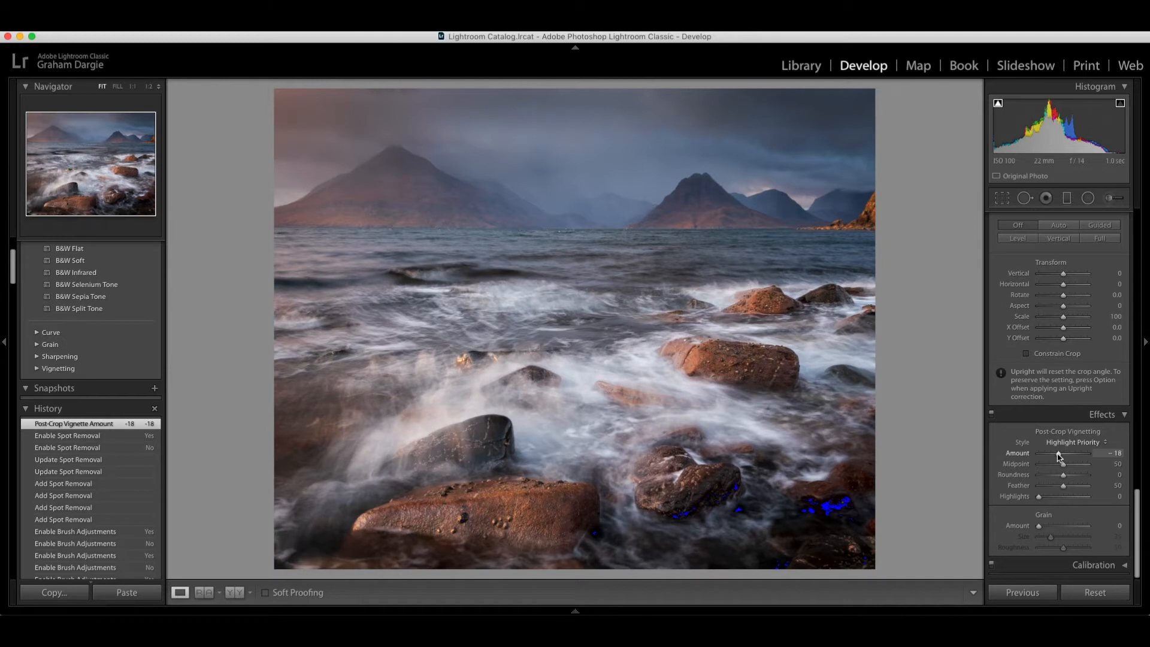
left_click_drag(1060, 455, 1102, 475)
left_click(998, 105)
double_click(1088, 477)
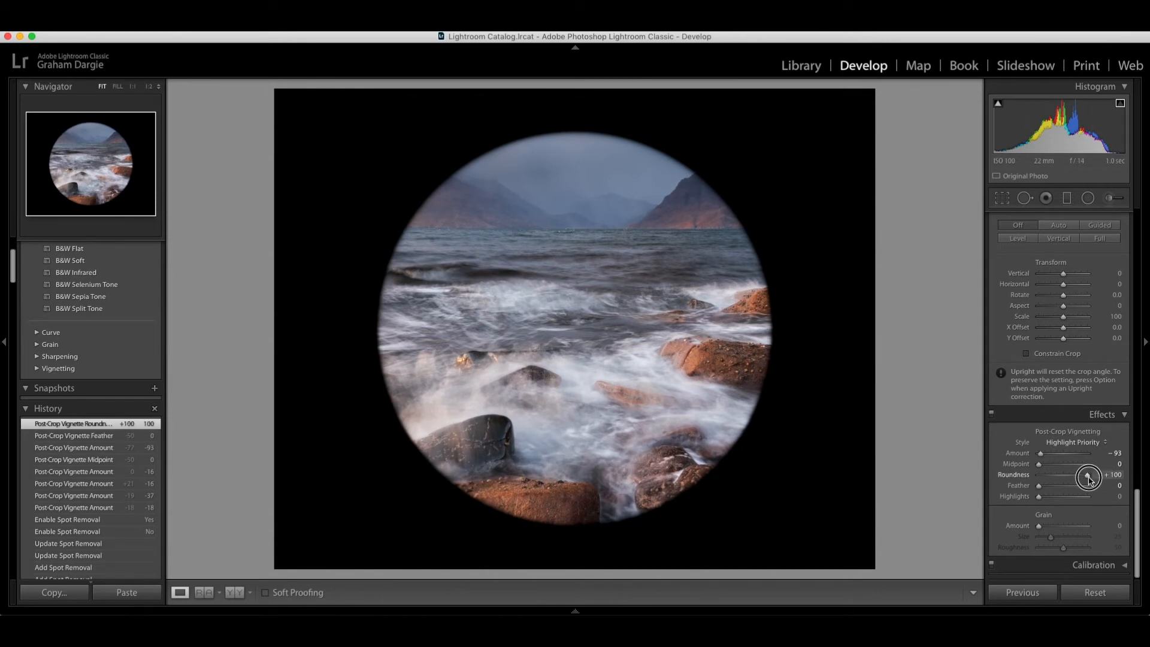
double_click(1040, 454)
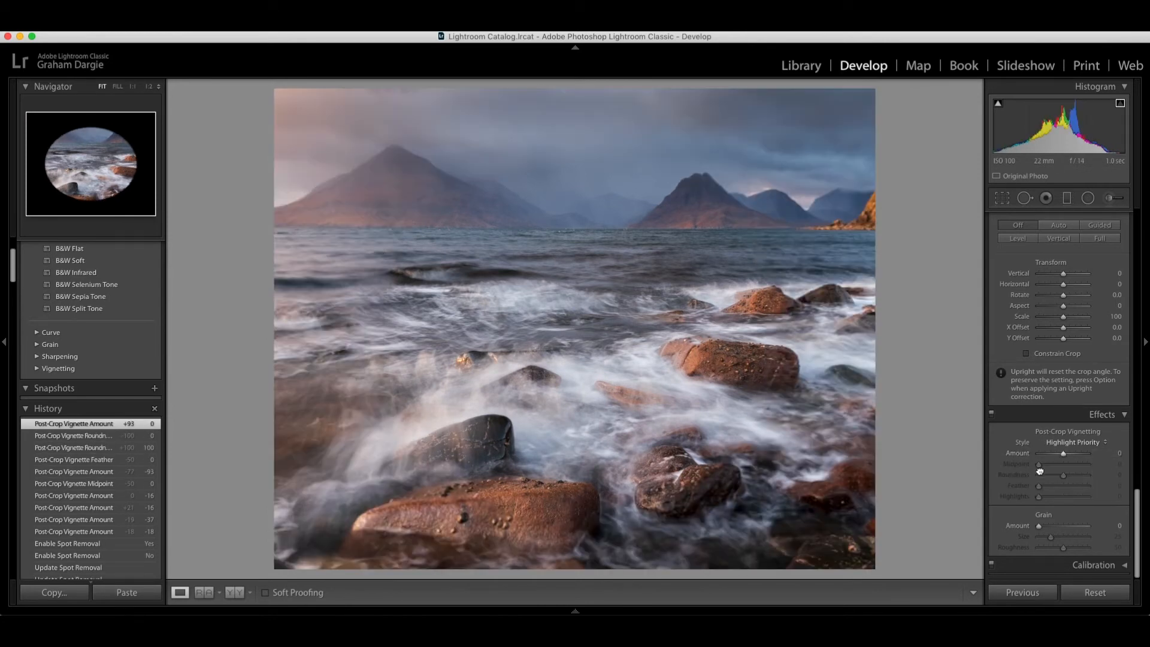
- Set the post-crop vignette's Midpoint to 45, Feather to 84 and Amount to −18, and compare the photo with and without it
mouse_move(1064, 455)
left_mouse_down()
mouse_move(1048, 466)
mouse_move(1060, 466)
mouse_move(1052, 490)
mouse_move(1079, 488)
mouse_move(1058, 457)
left_mouse_up()
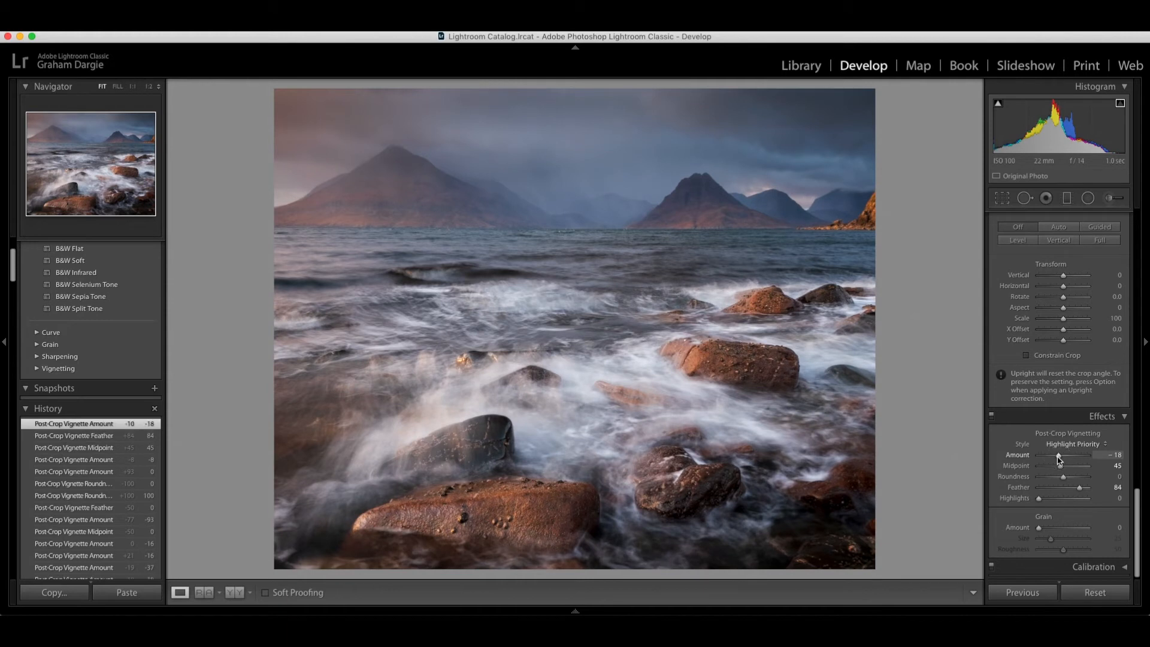
left_click(992, 416)
left_click(991, 415)
left_click(992, 415)
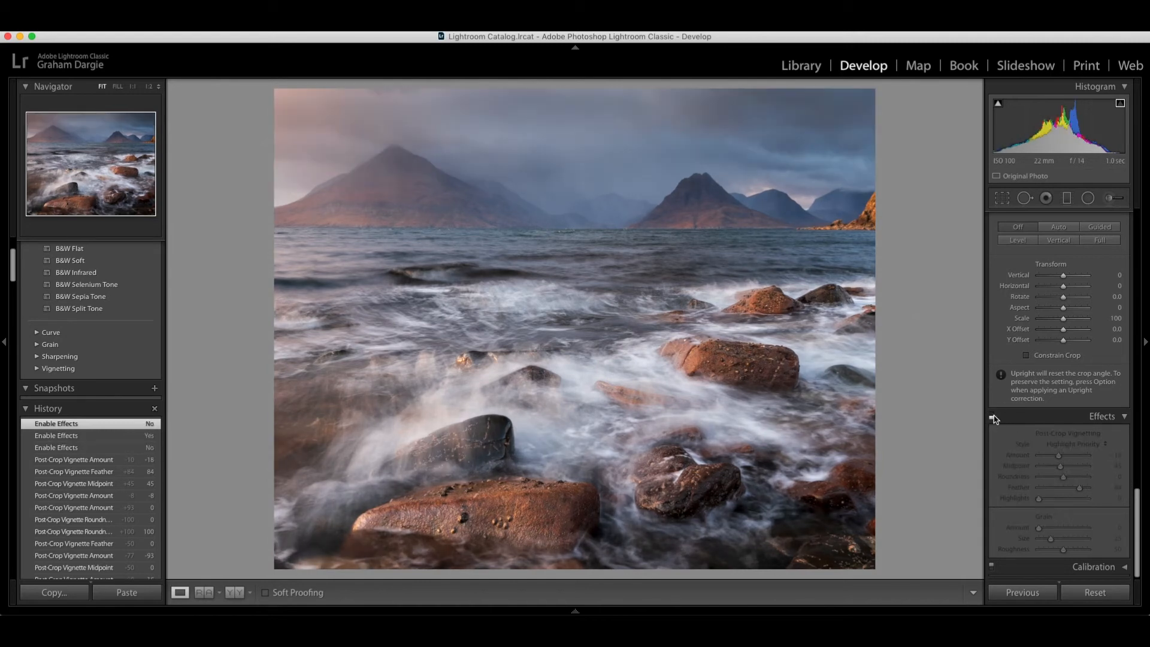
left_click(992, 415)
- Soften the vignette to Amount −13, compare the photo with and without it, and leave the effects enabled
left_click_drag(1059, 458, 1059, 458)
left_click(992, 416)
left_click(992, 417)
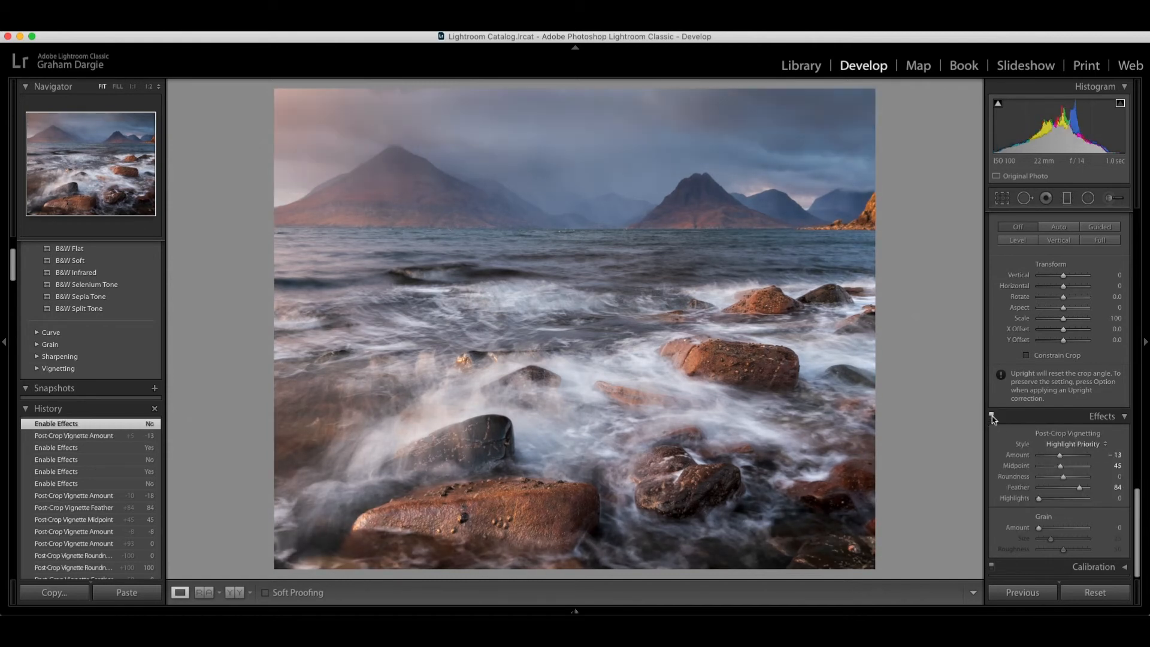
left_click(991, 417)
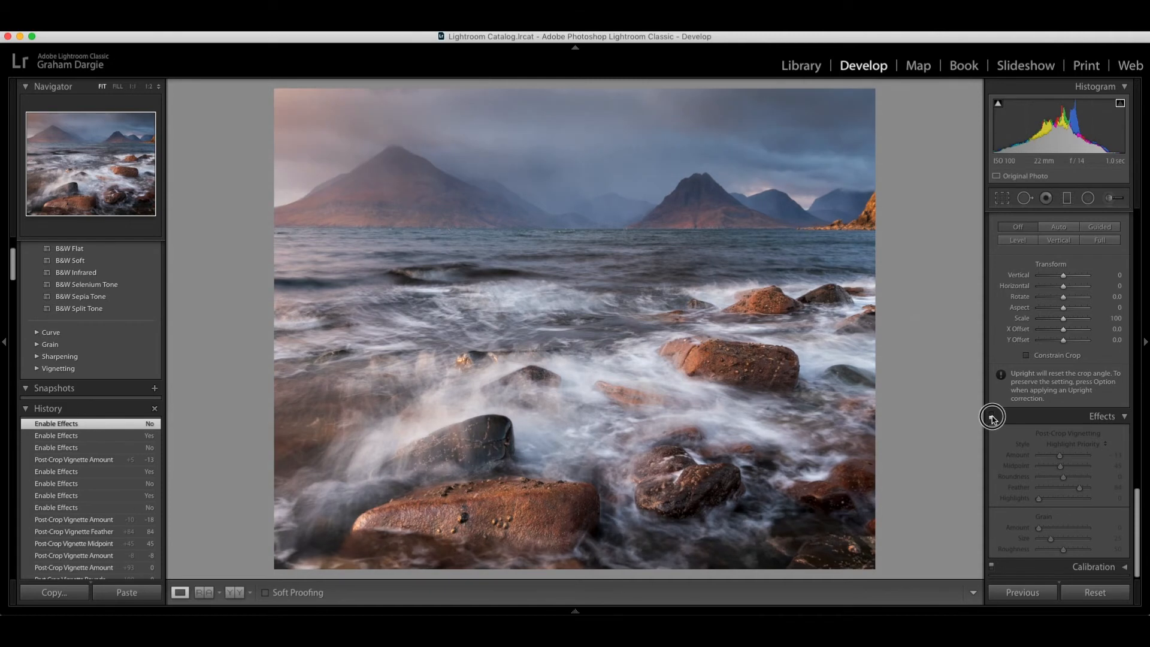
left_click(992, 416)
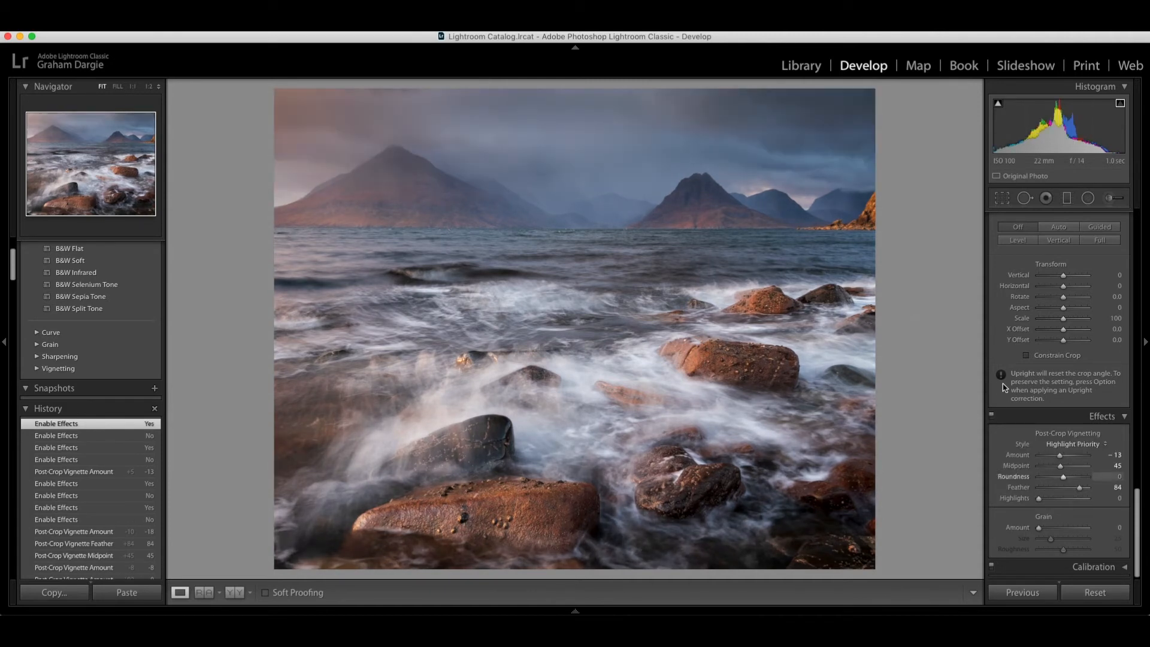
- Set the photo's Vibrance to +19 and Whites to +16 in the basic adjustments
scroll(1054, 359, "up", 8)
scroll(1054, 359, "up", 10)
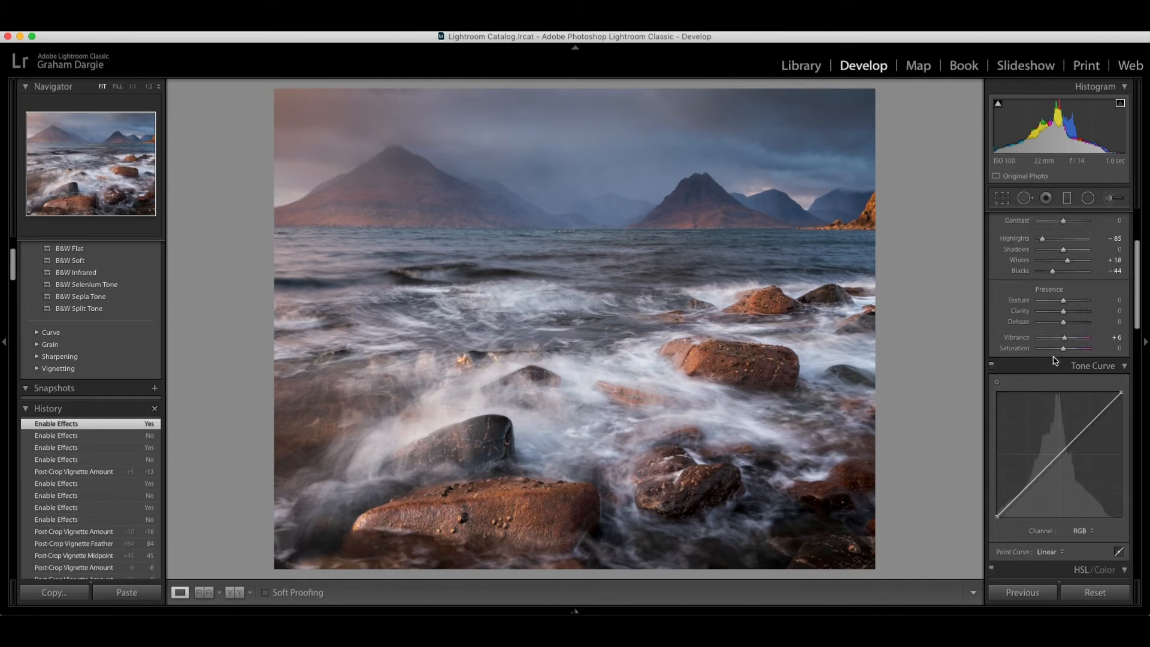
scroll(1055, 359, "up", 5)
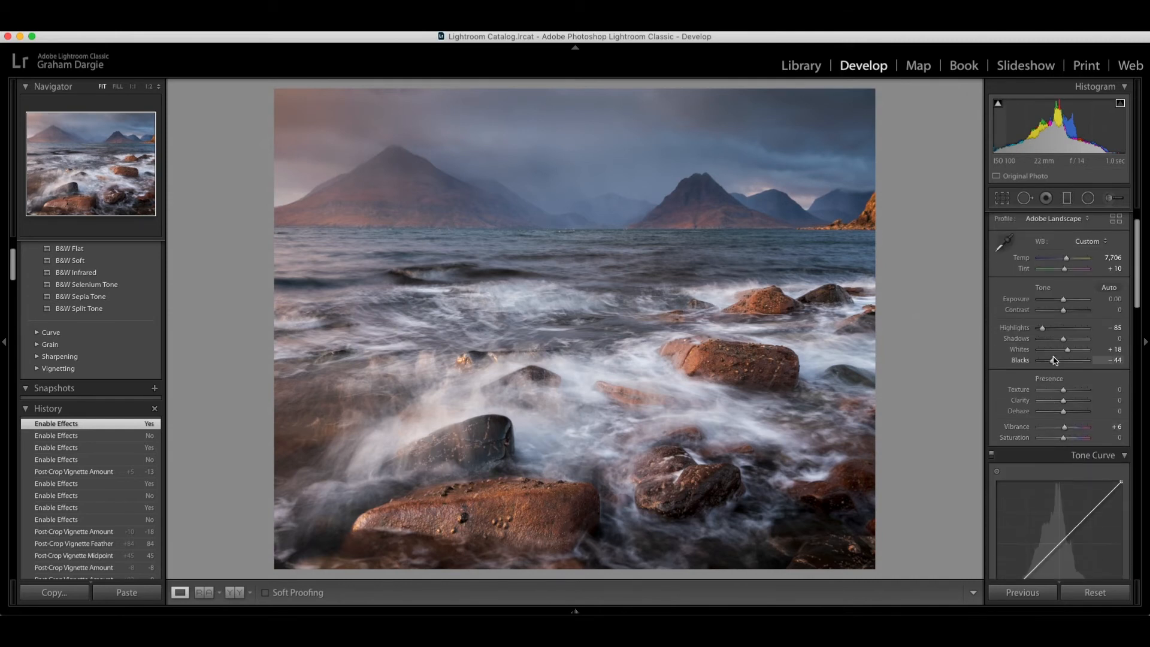
left_click_drag(1066, 439, 1072, 438)
left_click_drag(1068, 358, 1067, 358)
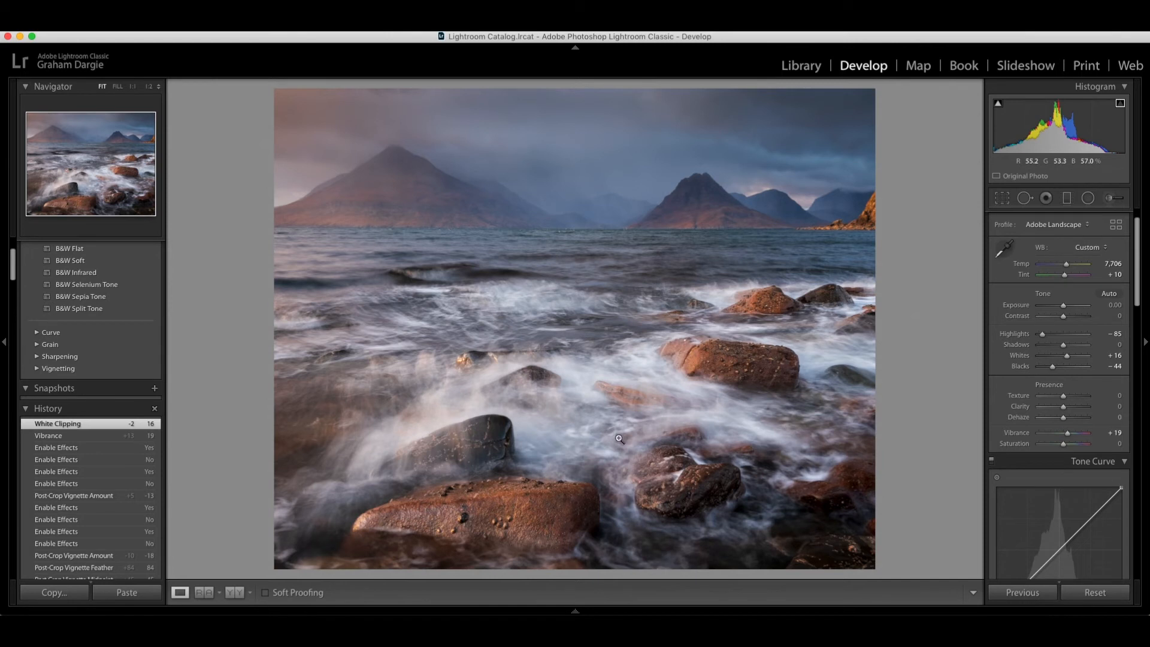
- Compare the original and edited photo side by side, and return to the single view
key("y")
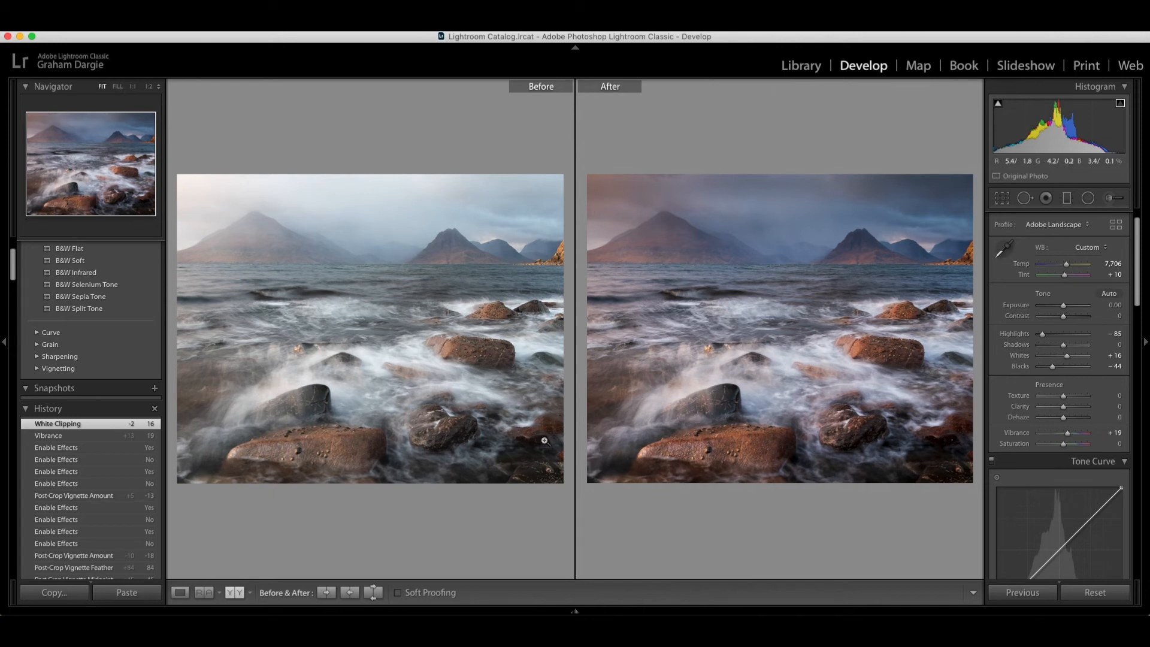
key("y")
key("y")
key("y")
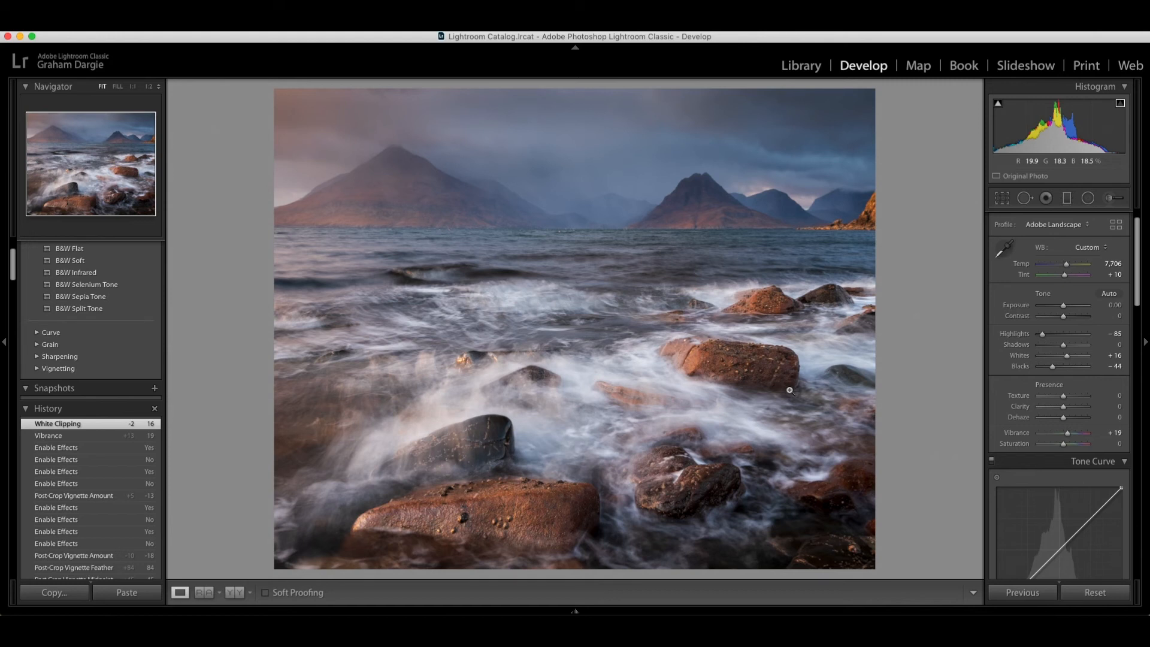
- Switch repeatedly between the original and the edited photo in single view to judge the overall changes
key("backslash")
key("backslash")
key("backslash")
key("backslash")
key("backslash")
key("backslash")
left_click_drag(404, 94, 548, 254)
key("backslash")
key("backslash")
key("backslash")
key("backslash")
- Review the crop against the full uncropped frame, and close the crop tool without altering it
left_click(1004, 204)
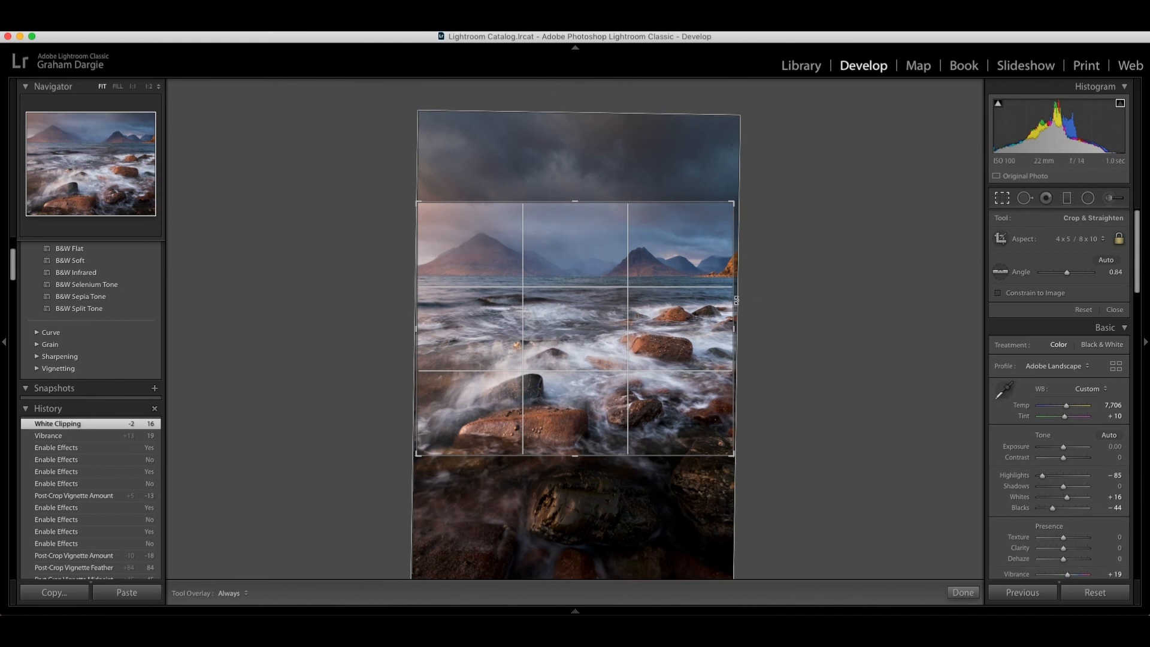
left_click(962, 592)
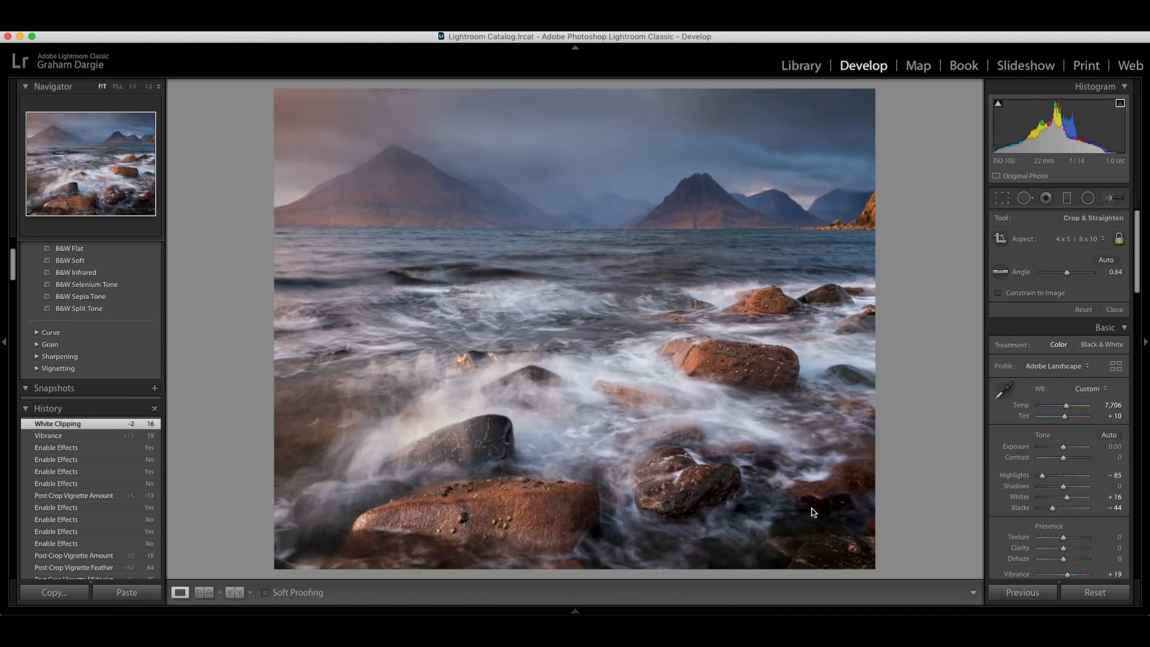